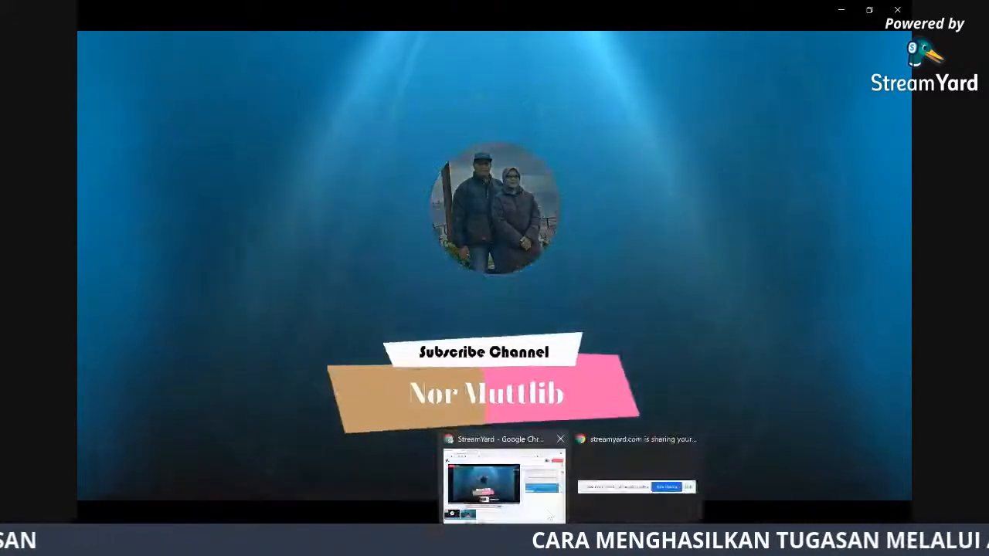
Bring the StreamYard studio window to the front so the live broadcast replaces the intro
left_click(503, 486)
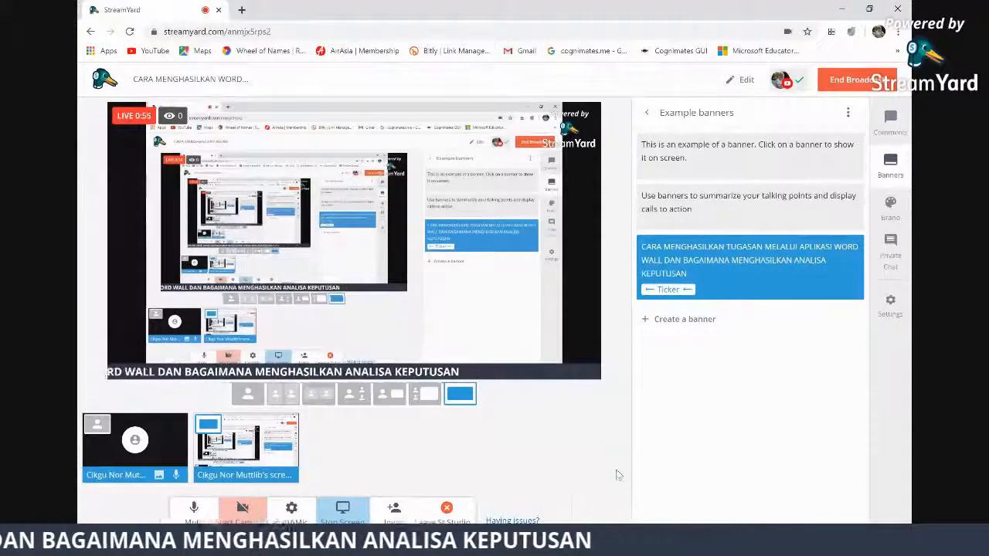
Search Google for 'wordwall' from the Chrome address bar
key("alt+Tab")
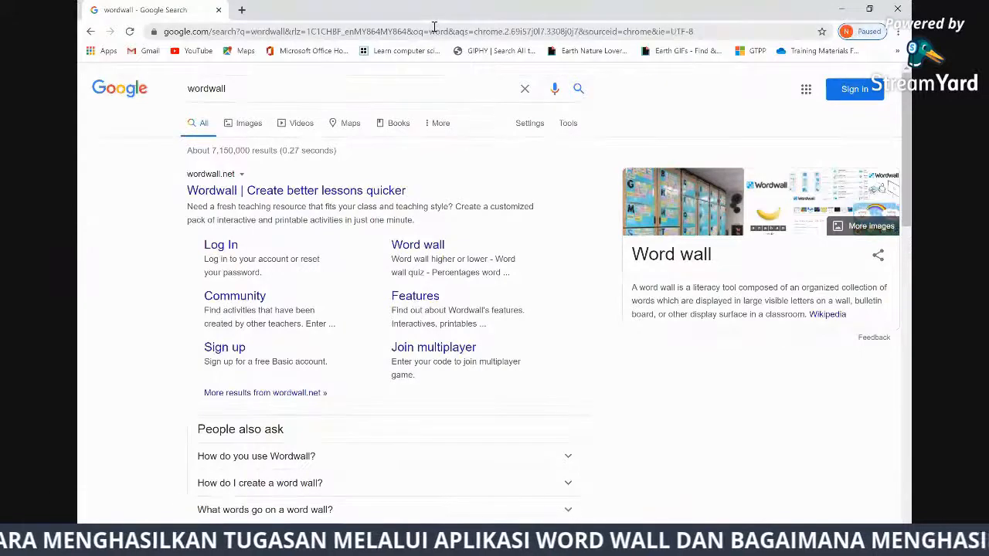
left_click(434, 28)
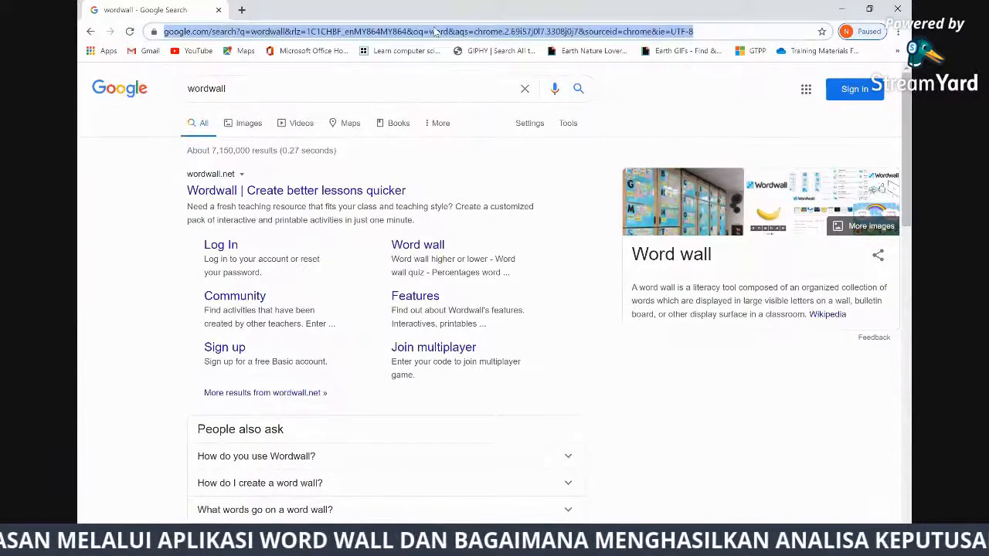
type("wo")
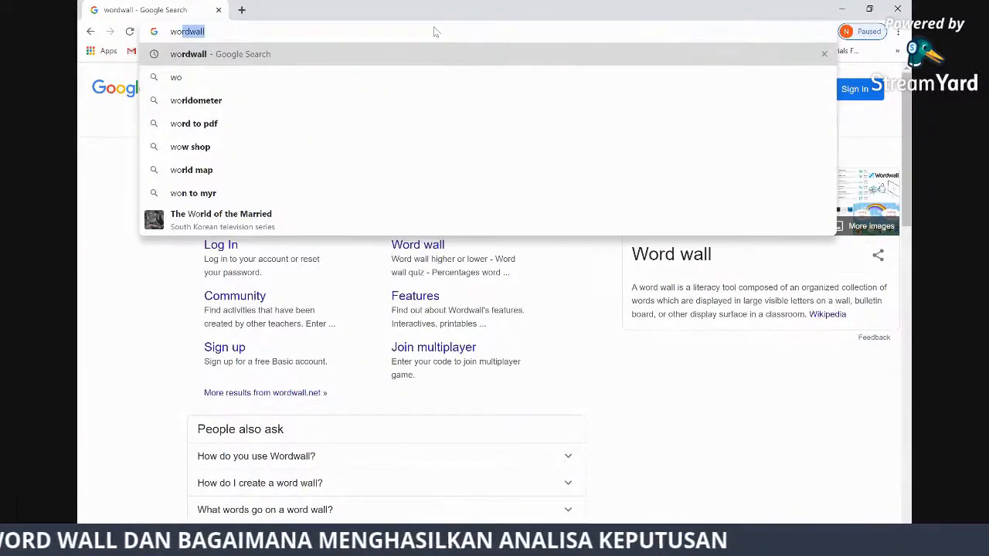
key("Return")
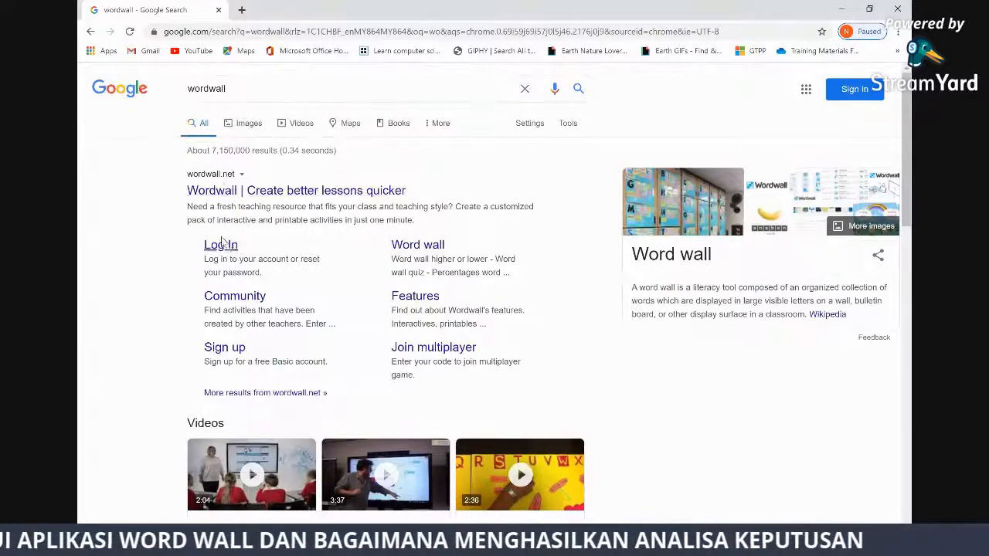
Open wordwall.net and start Basic account sign-up with Google
left_click(294, 190)
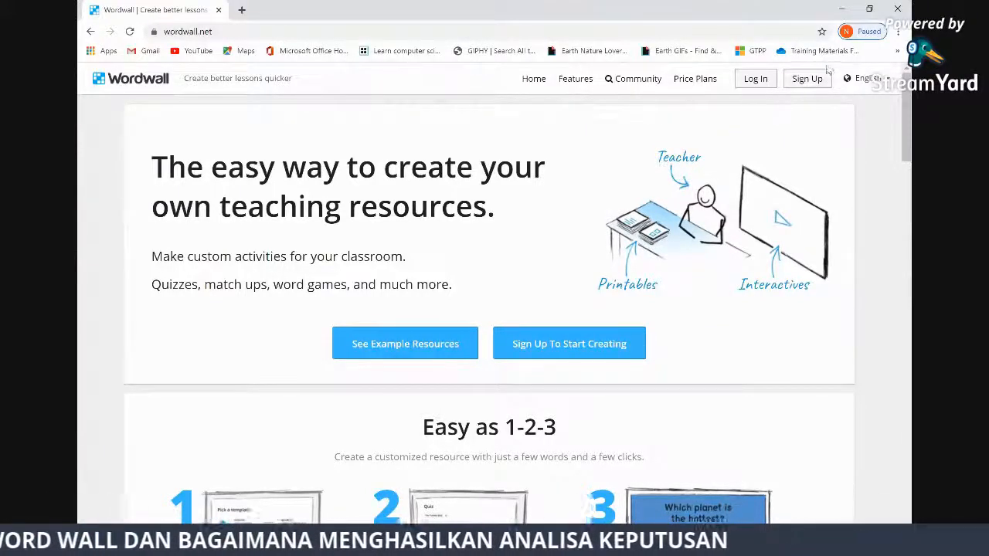
left_click(808, 79)
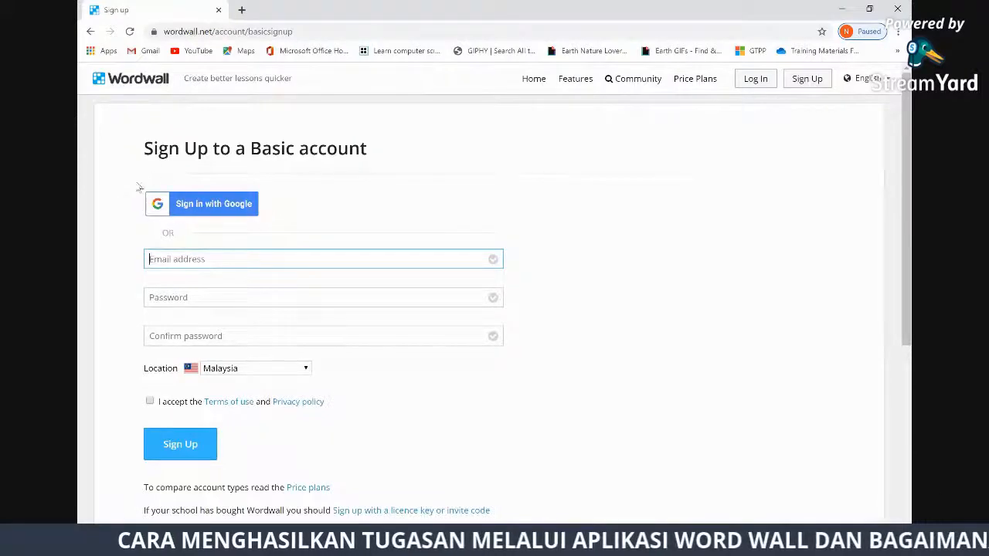
left_click(223, 209)
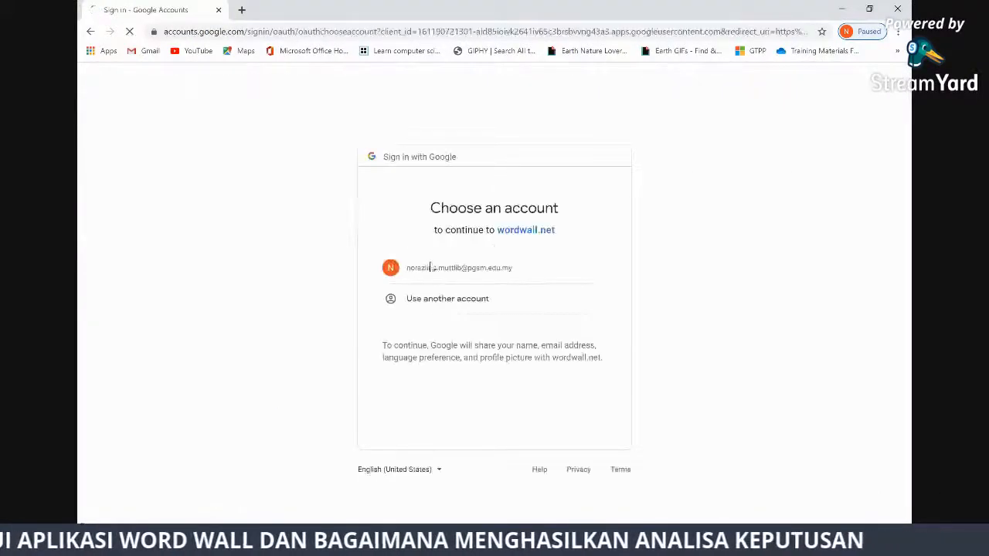
Choose the listed Google account and submit its password to finish signing in
left_click(471, 269)
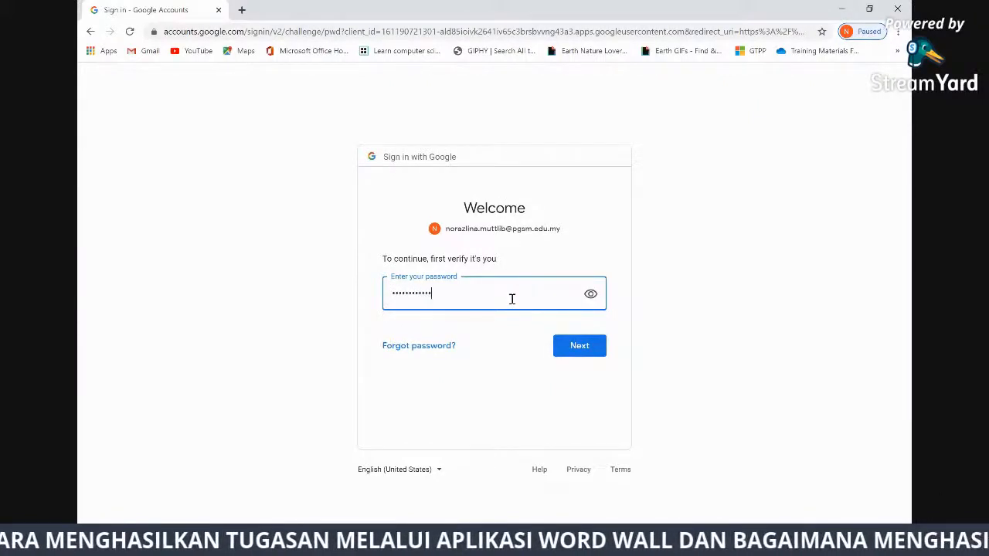
left_click(579, 346)
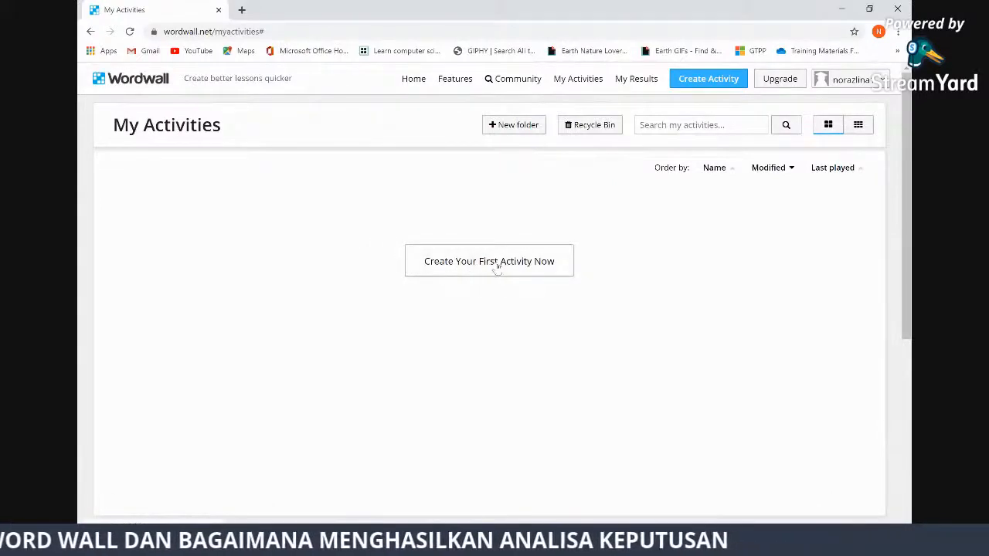
Create the first activity, browse the templates and pick Labelled diagram
left_click(497, 265)
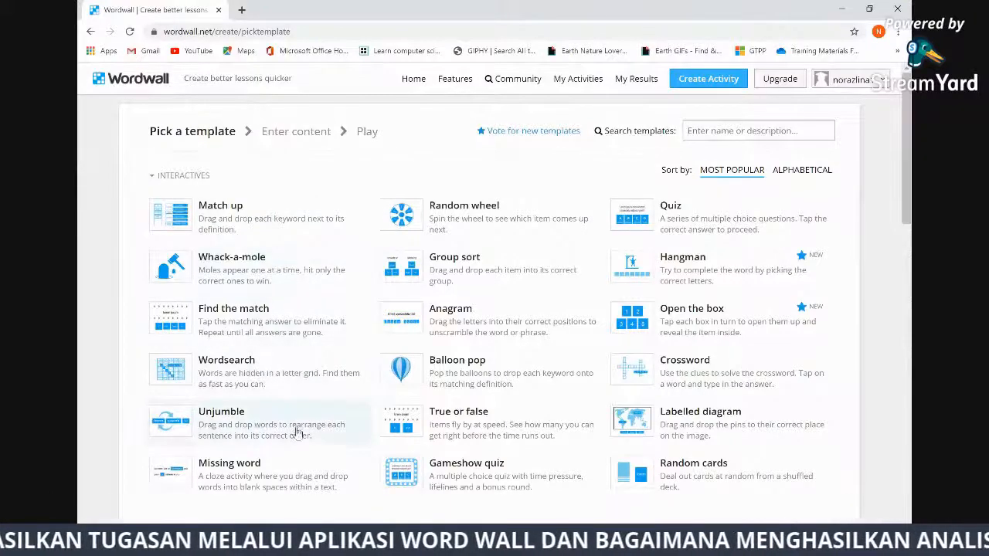
scroll(706, 397, "down", 3)
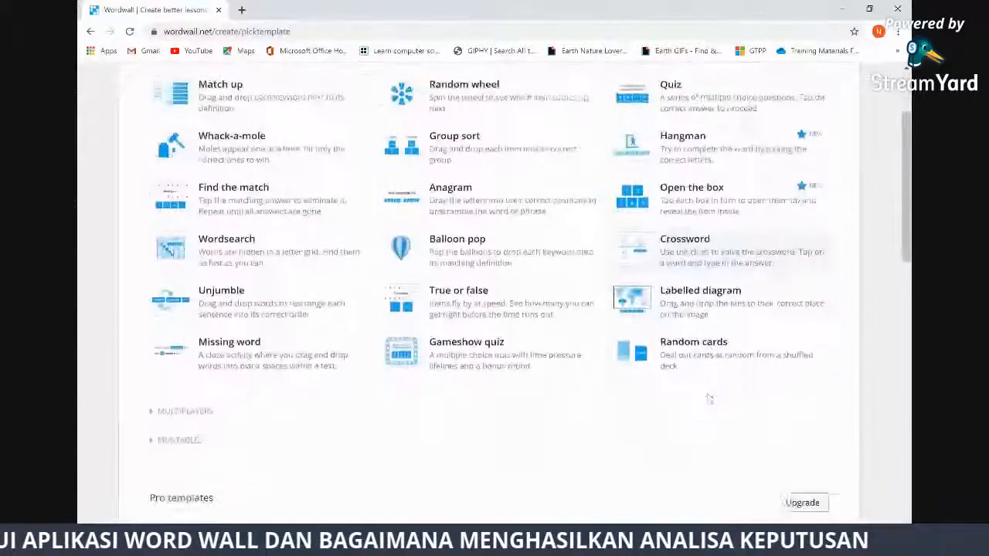
scroll(709, 398, "up", 3)
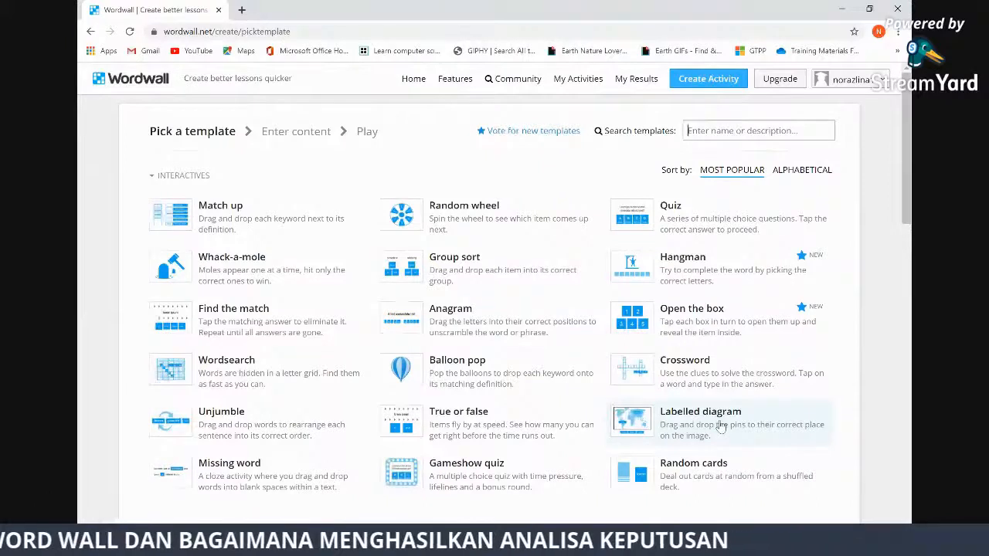
left_click(719, 428)
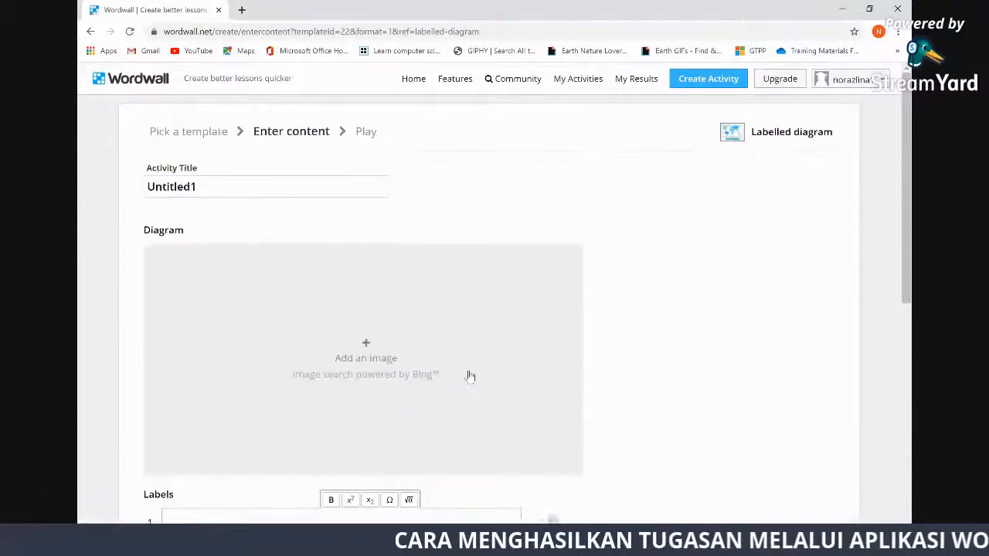
Select the default activity title 'Untitled1' in the Activity Title field
double_click(204, 186)
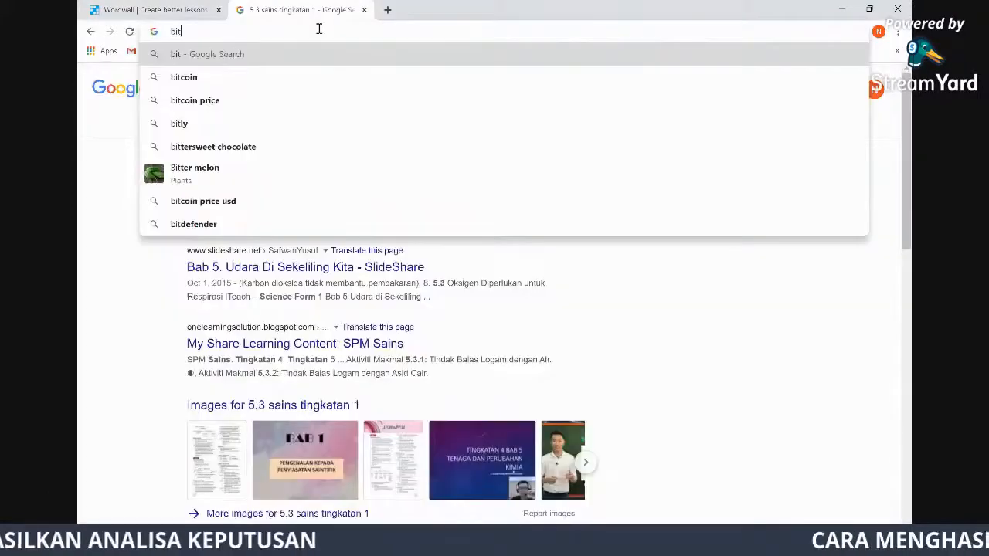
Open the textbook link bit.ly/bukutekssainst1kssm in a new tab
type(".ly")
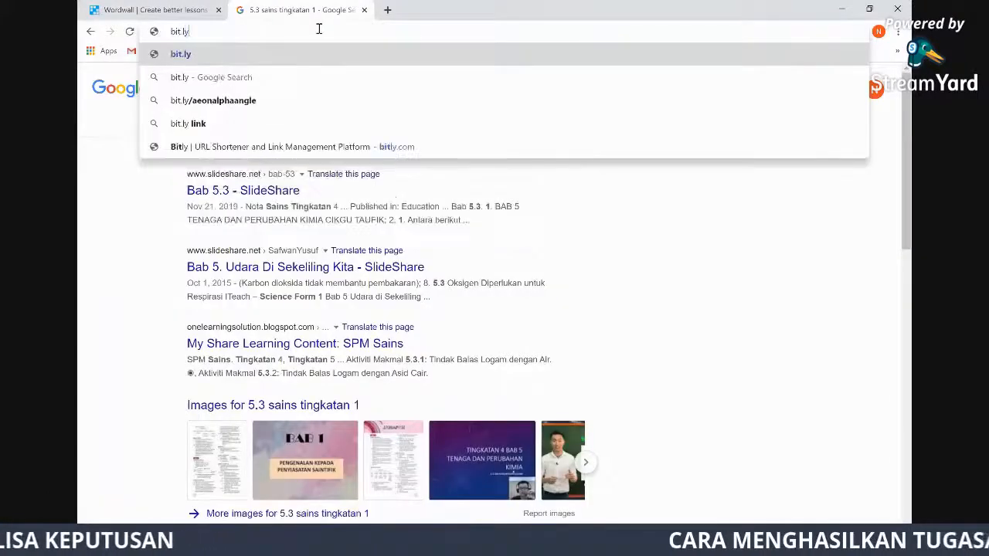
type("/")
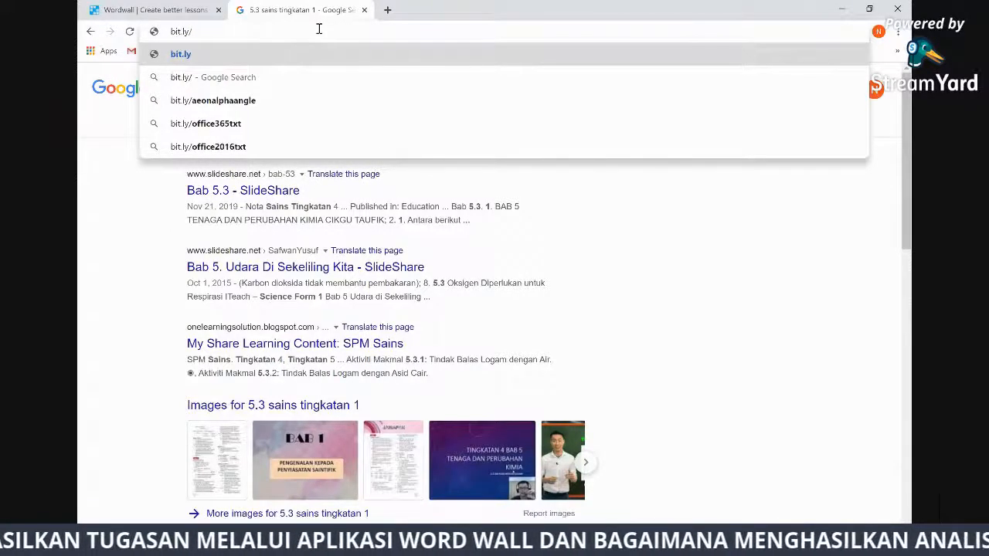
type("bukuteks")
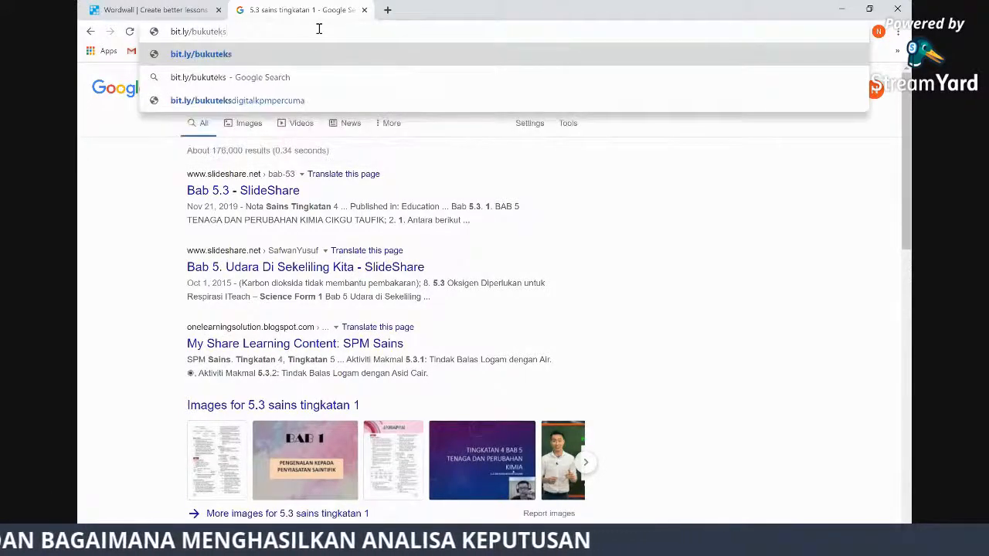
type("sainst1kssm")
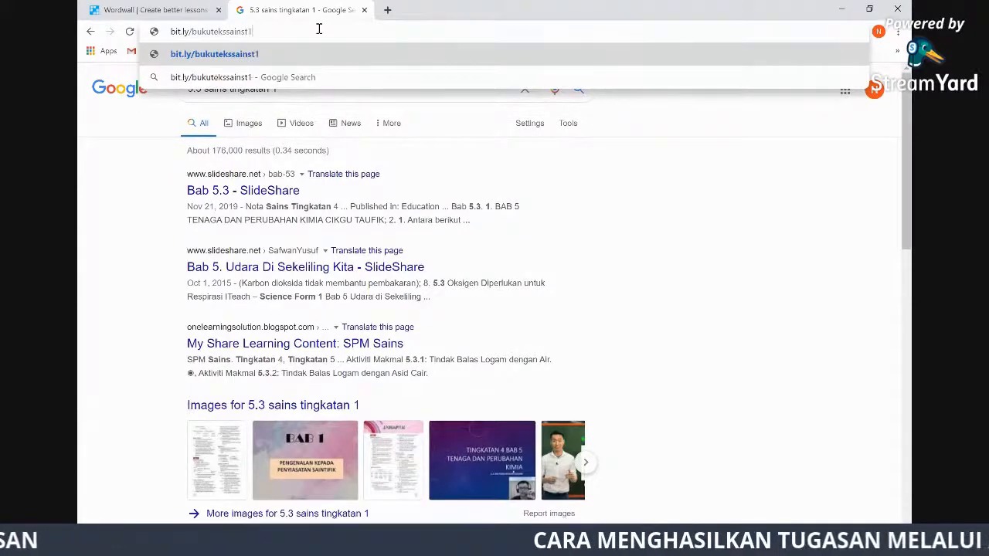
key("Return")
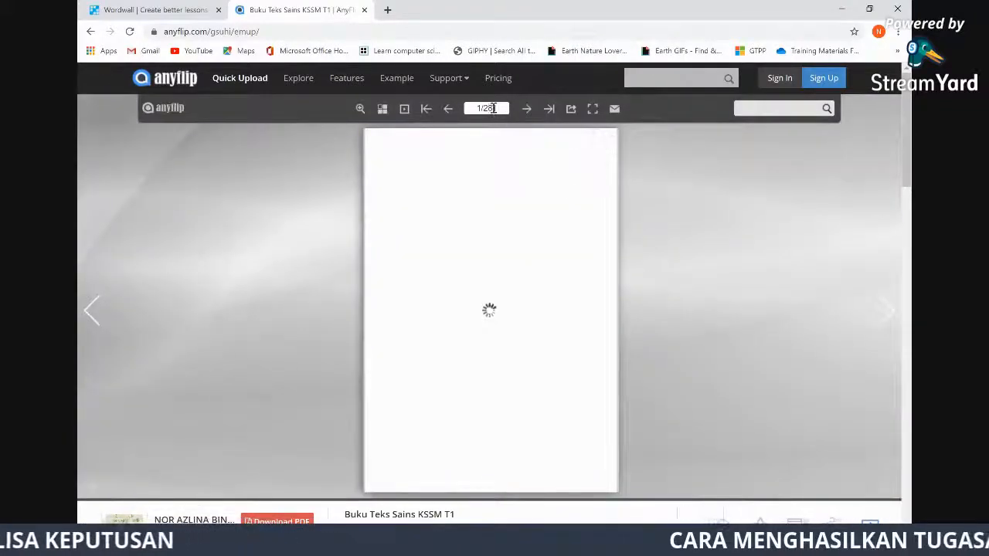
Jump the AnyFlip flipbook to page 155
left_click(492, 108)
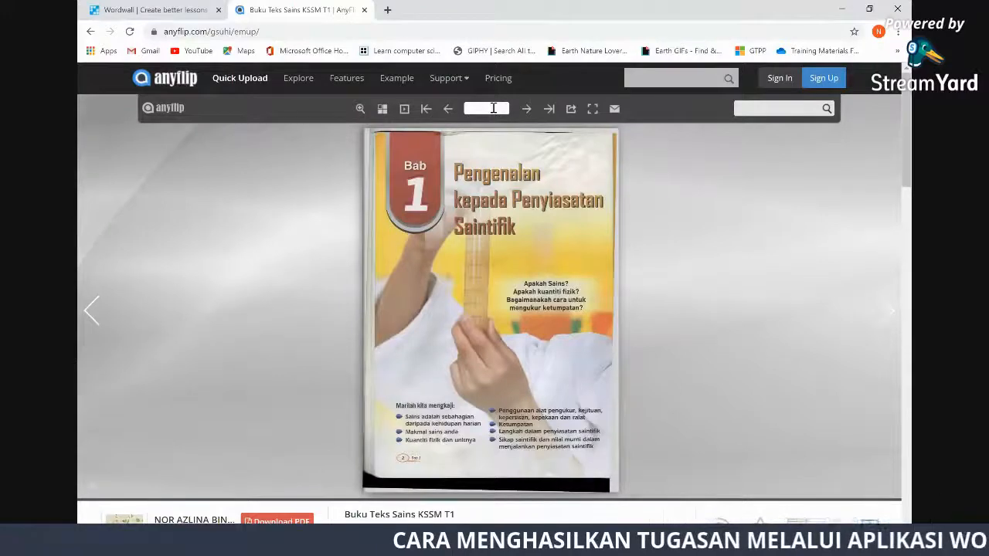
type("155")
key("Return")
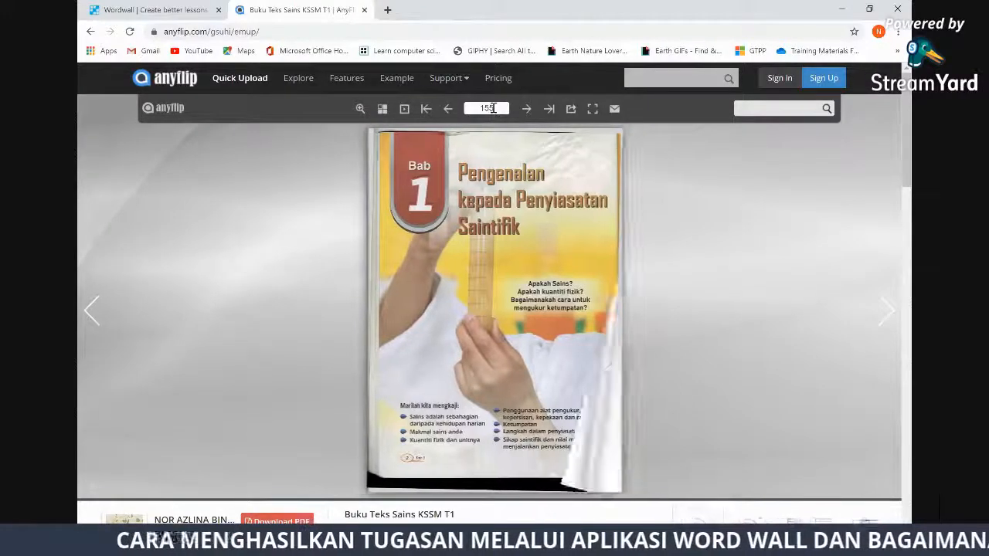
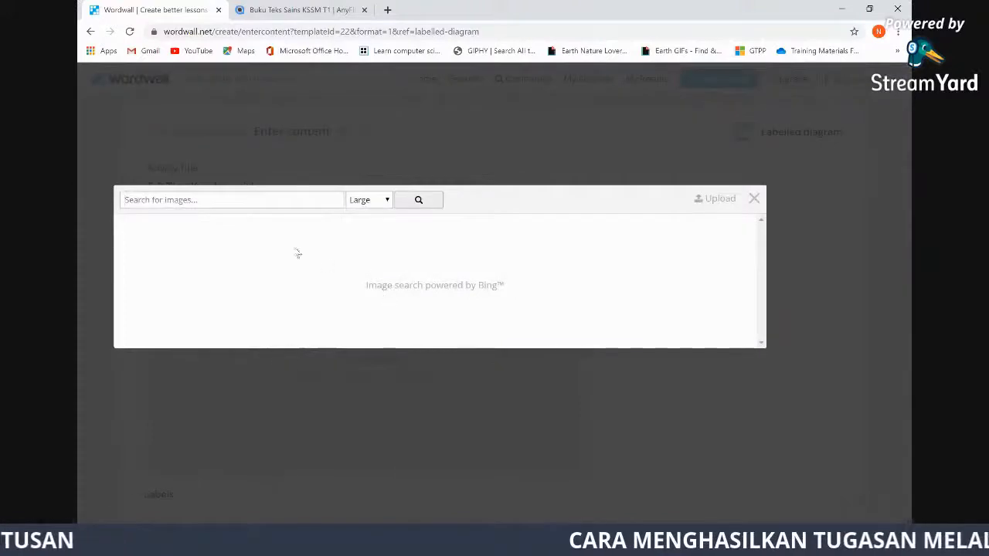
Search Wordwall's web images for 'Tiga keadaan jirim' and browse the diagram results
left_click(191, 198)
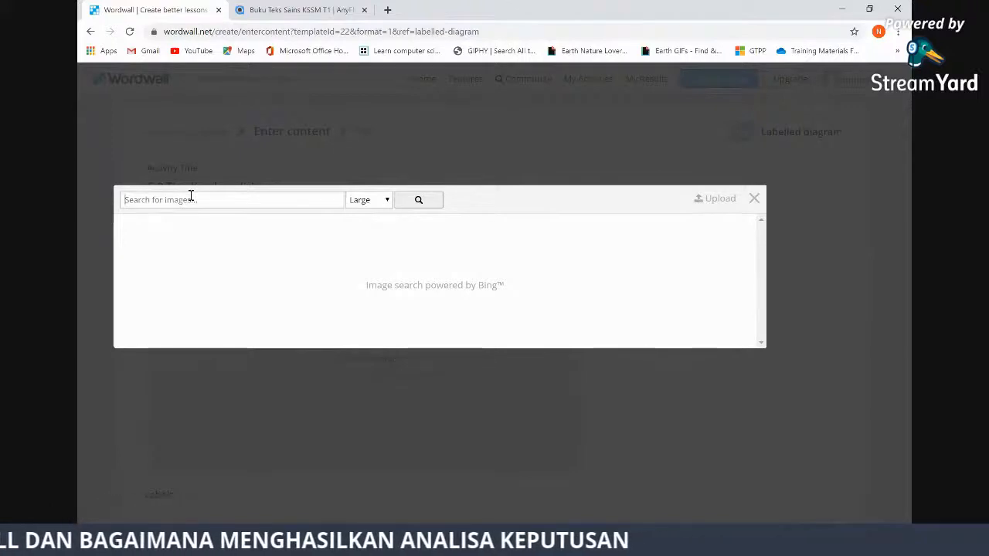
type("linn")
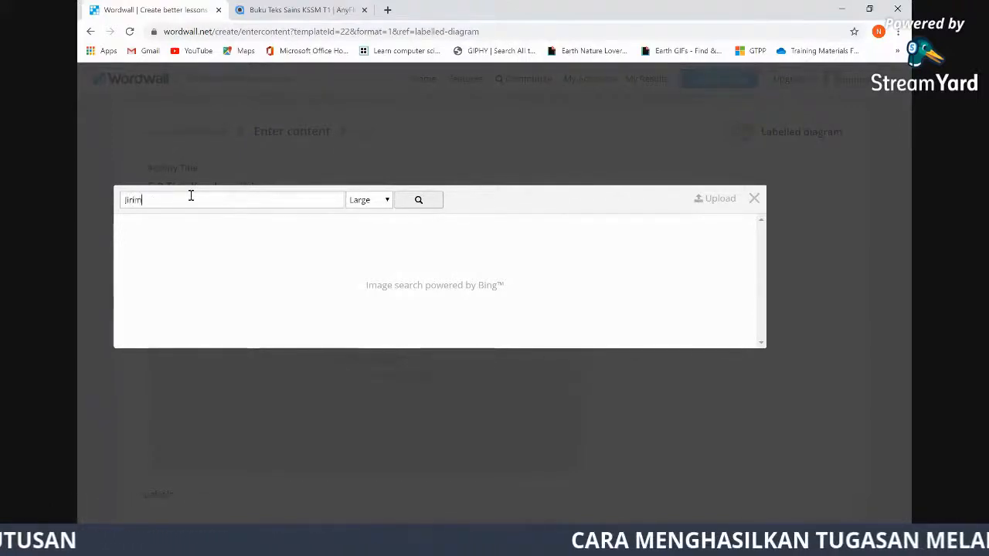
key("BackSpace")
type("Tiga keadaan jirim")
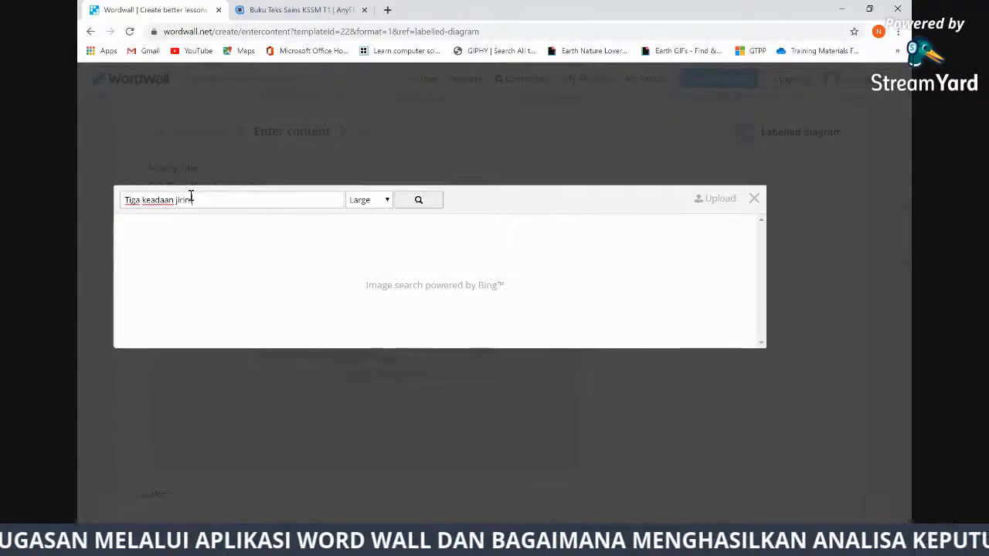
left_click(421, 199)
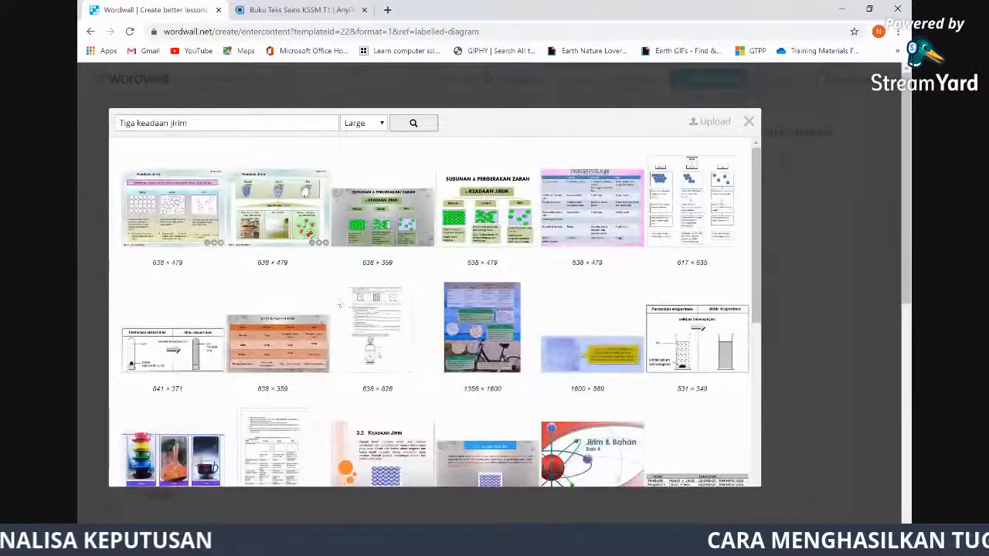
scroll(444, 365, "down", 5)
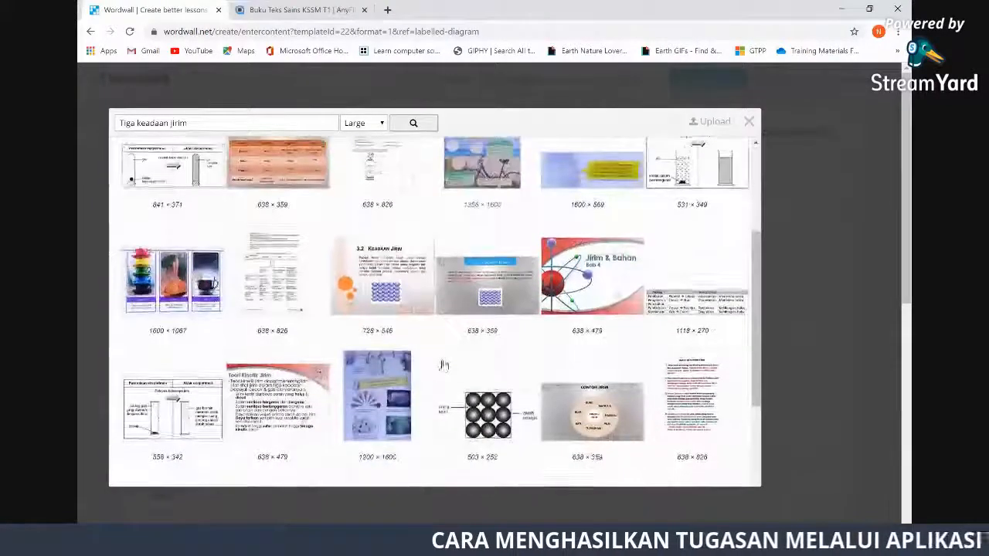
scroll(444, 365, "down", 3)
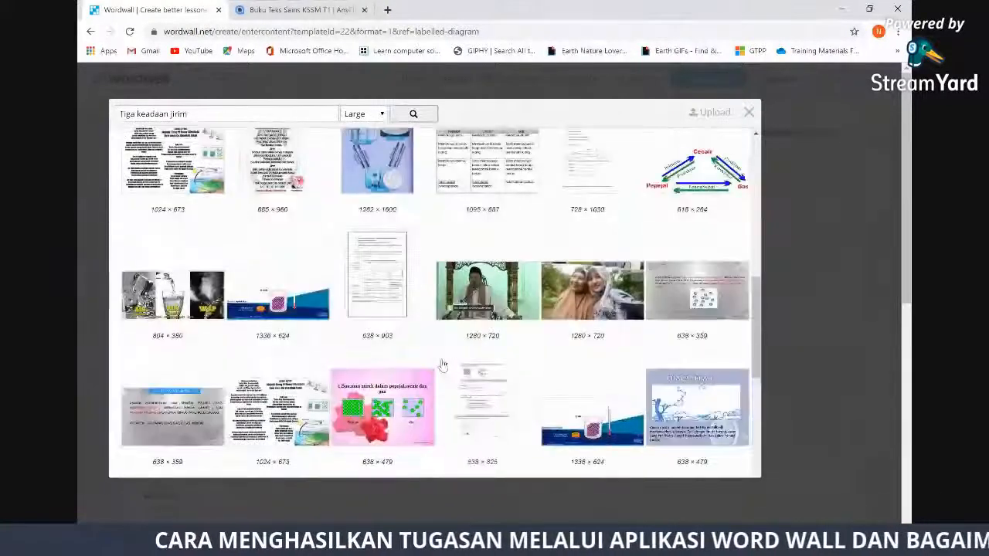
scroll(443, 365, "up", 7)
scroll(443, 366, "down", 2)
scroll(443, 365, "up", 4)
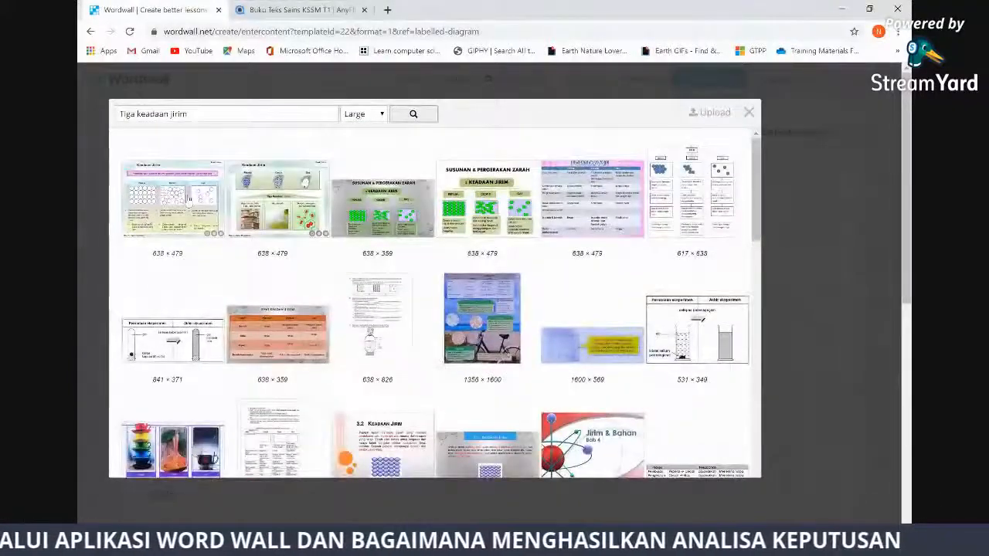
Insert the first Keadaan Jirim result as the diagram, then remove it again
left_click(173, 200)
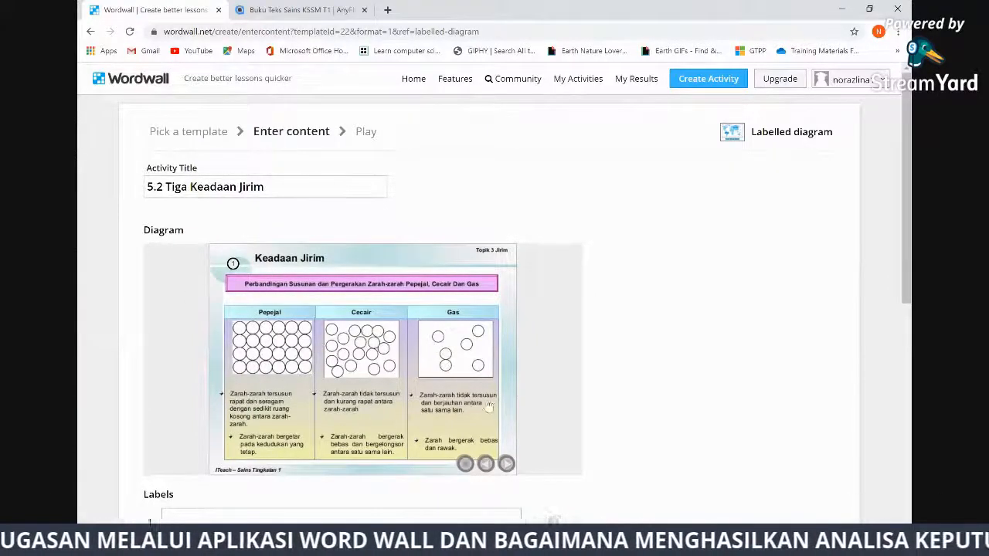
left_click(416, 332)
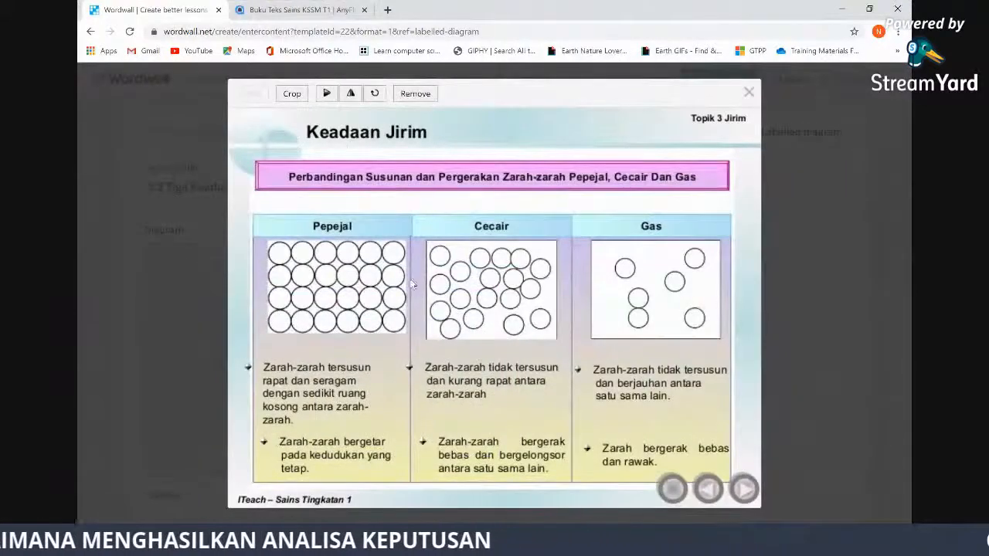
left_click(415, 94)
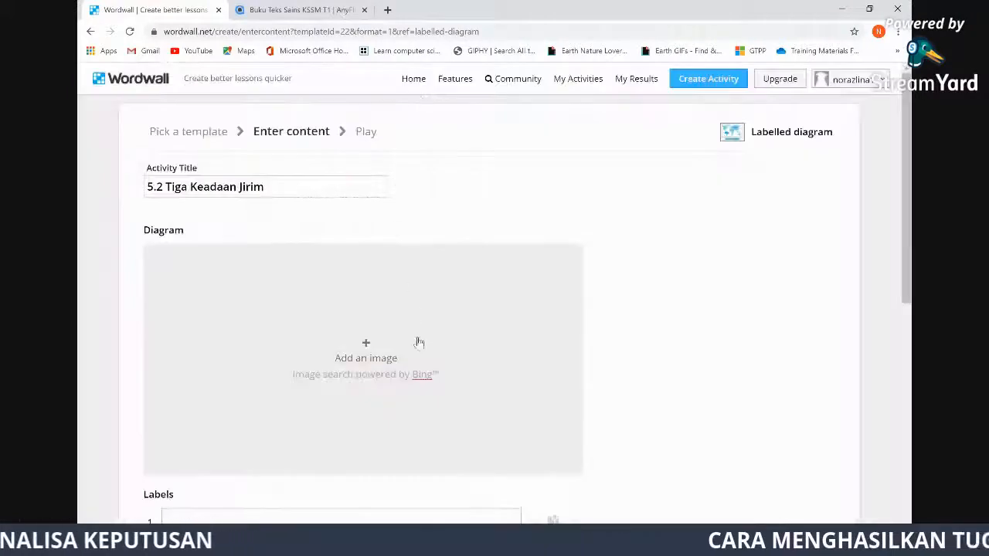
Upload the 5.2 aquarium image from Downloads > Telegram Desktop as the diagram
left_click(367, 352)
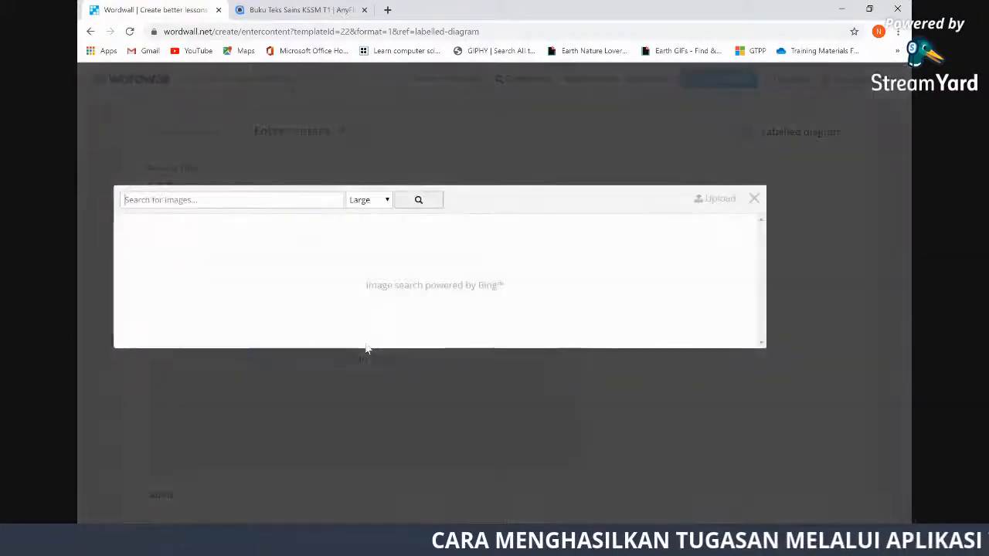
left_click(720, 200)
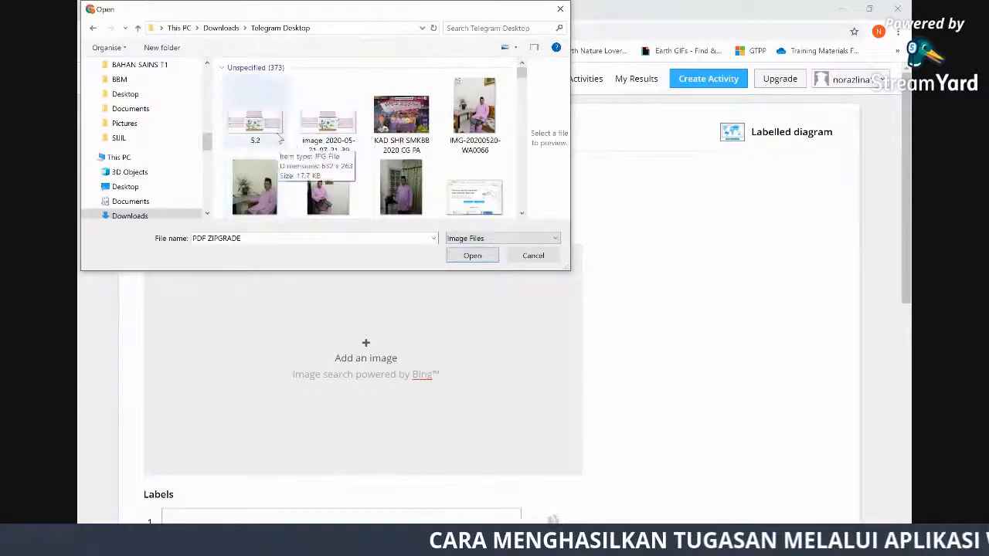
left_click(255, 116)
left_click(473, 256)
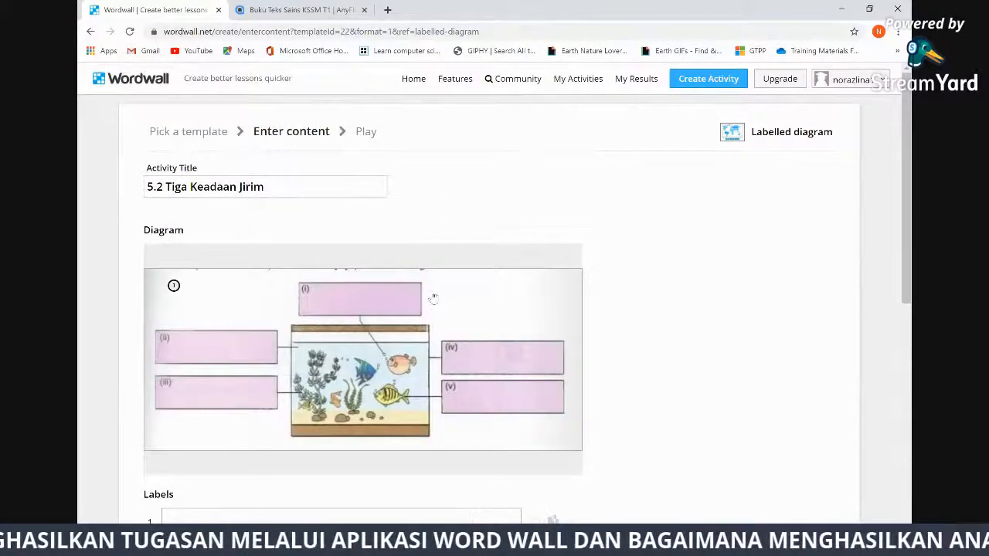
Pin markers 1 and 2 on boxes (i) and (ii), labelled Gas and Cecair
scroll(635, 295, "down", 3)
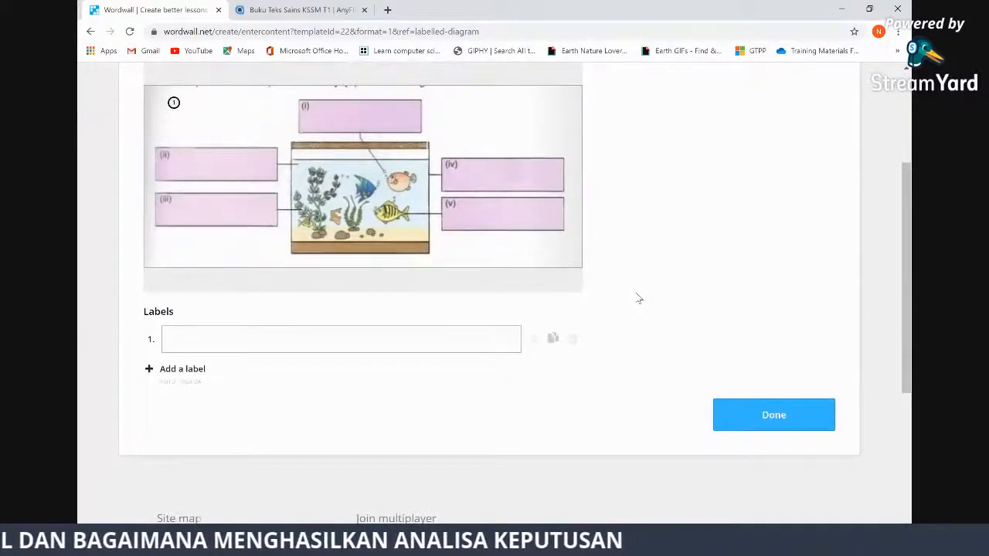
scroll(638, 298, "up", 2)
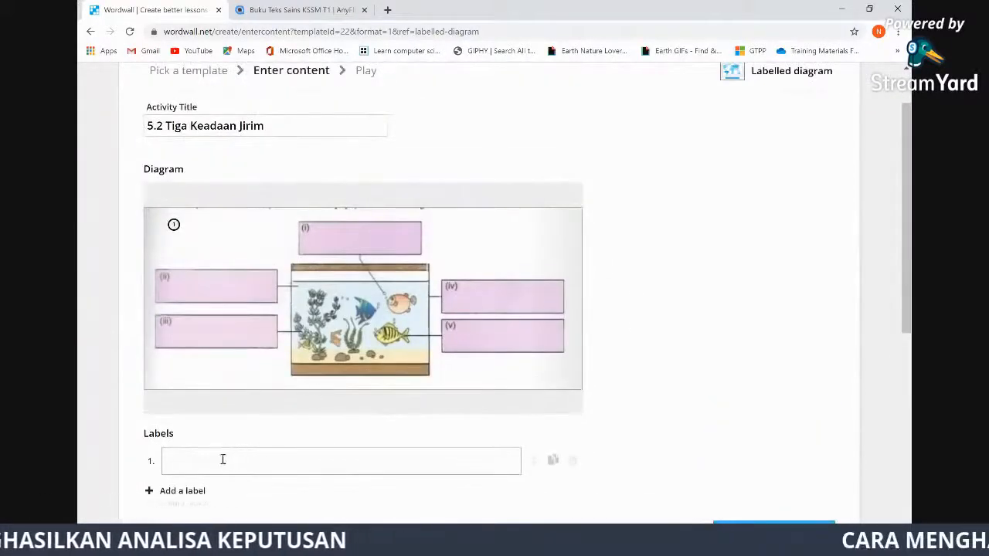
scroll(236, 426, "down", 1)
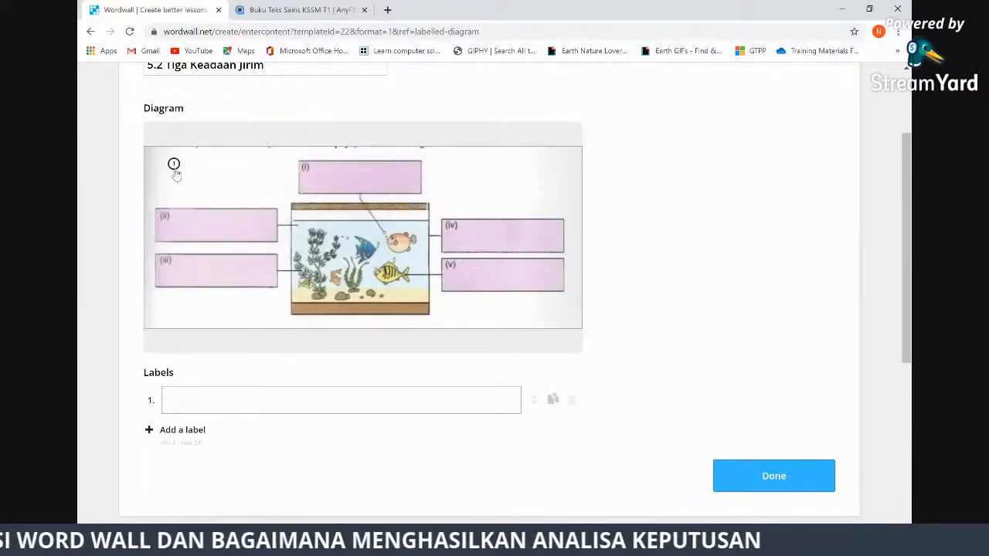
left_click_drag(174, 165, 360, 175)
left_click(193, 401)
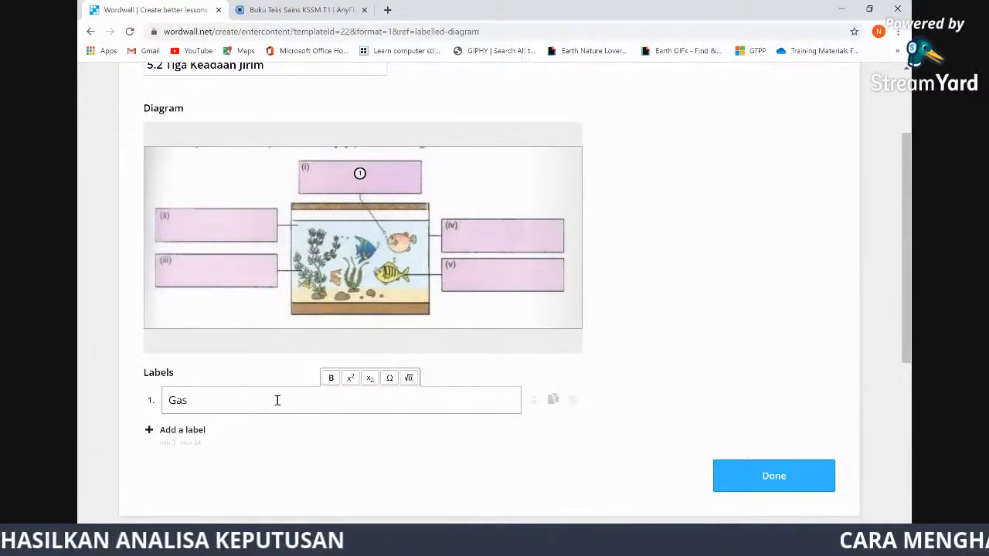
left_click(194, 431)
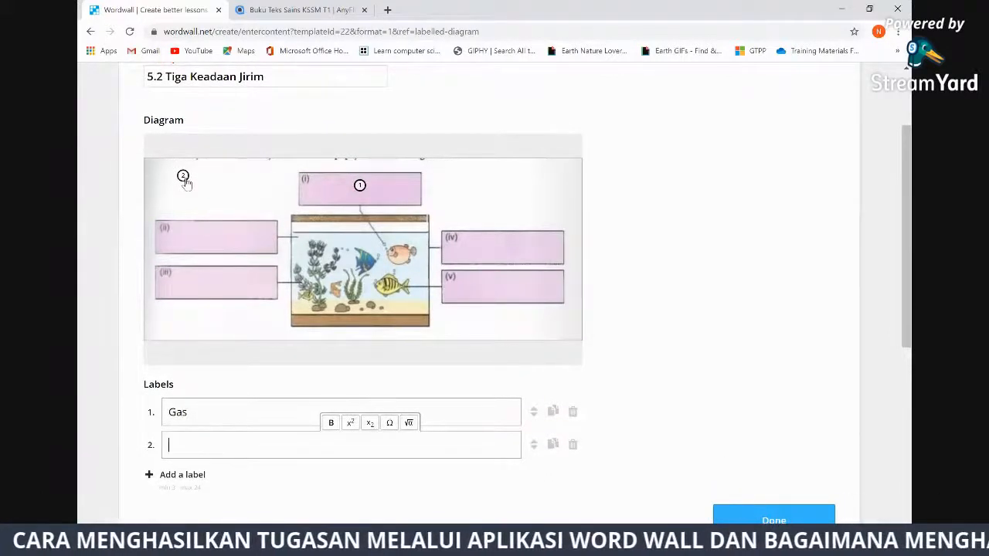
left_click_drag(185, 183, 207, 241)
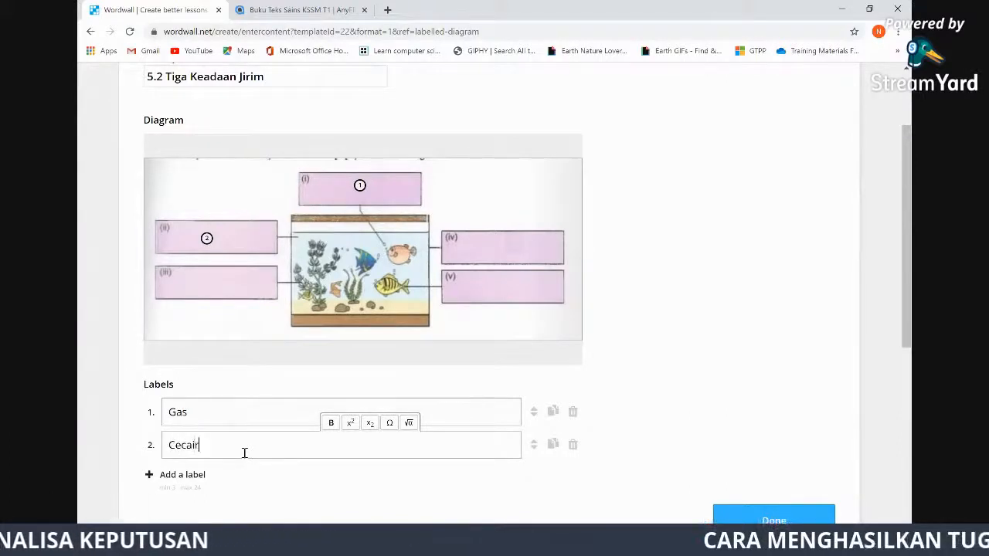
Add labels 3–5 as Pepejal, pinning them on boxes (iii), (iv) and (v)
left_click(190, 477)
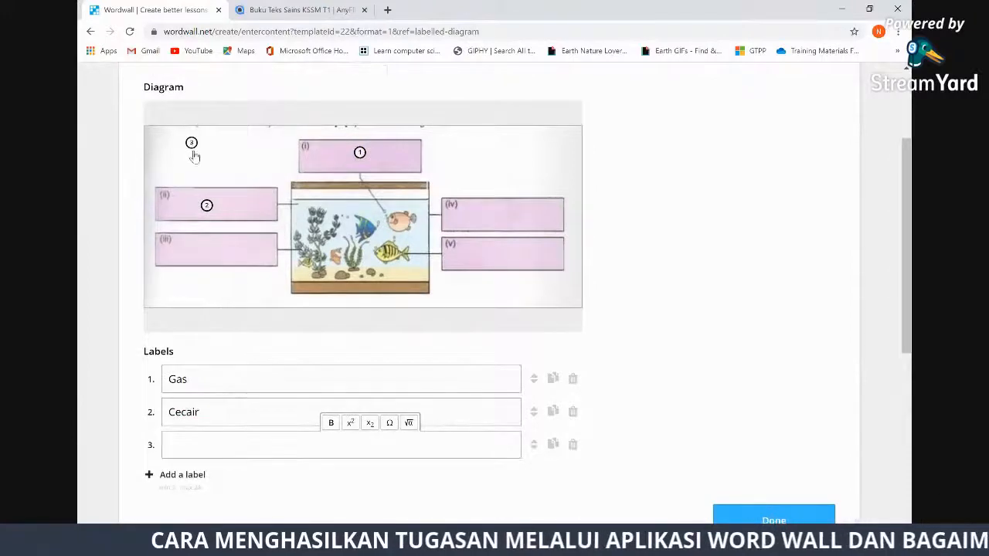
mouse_move(193, 150)
left_mouse_down()
mouse_move(211, 212)
mouse_move(204, 260)
left_mouse_up()
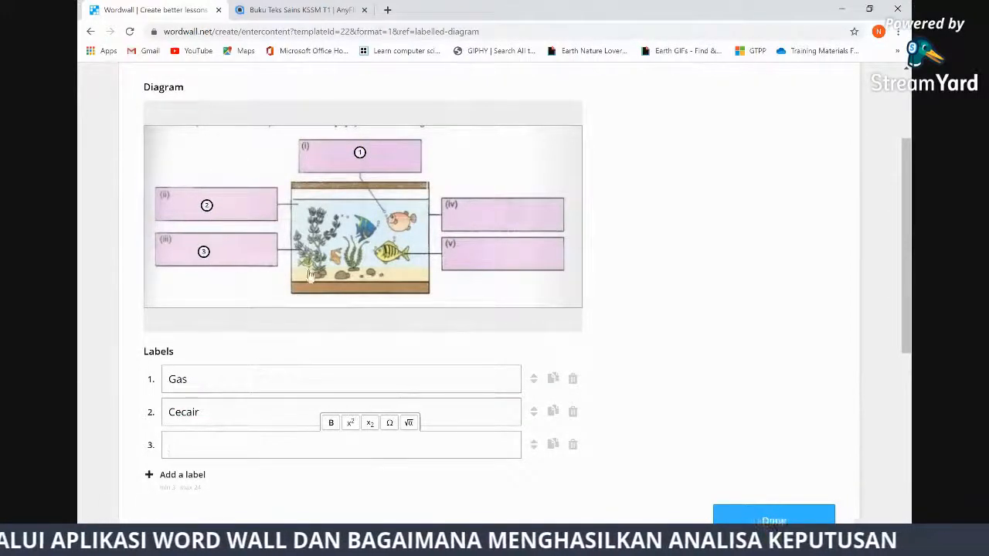
type("Pepejal")
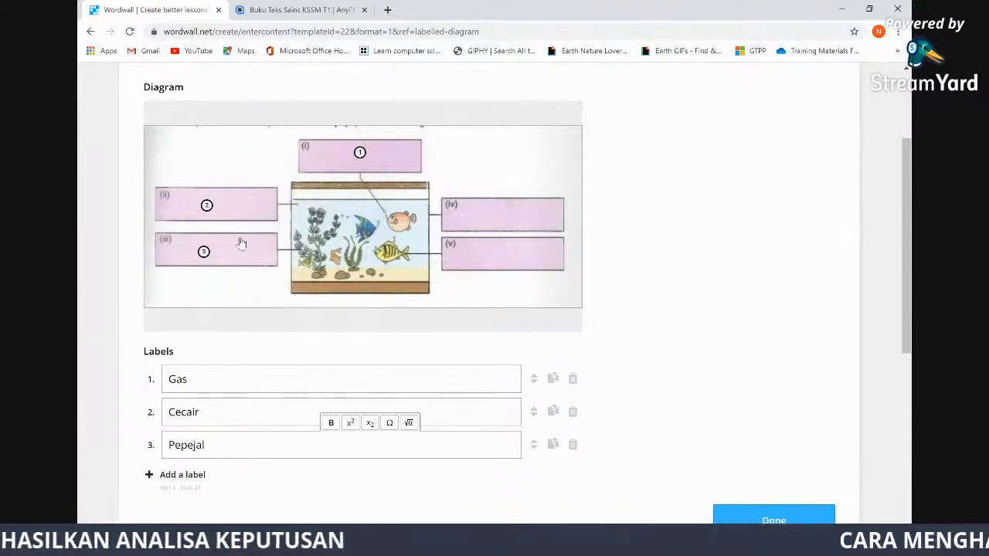
left_click(194, 474)
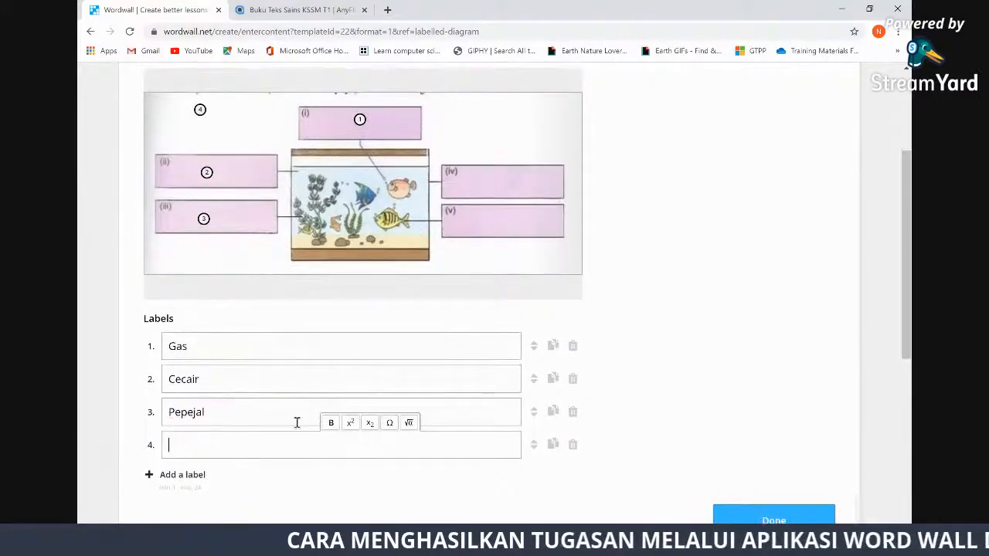
mouse_move(200, 109)
left_mouse_down()
mouse_move(511, 174)
mouse_move(515, 185)
left_mouse_up()
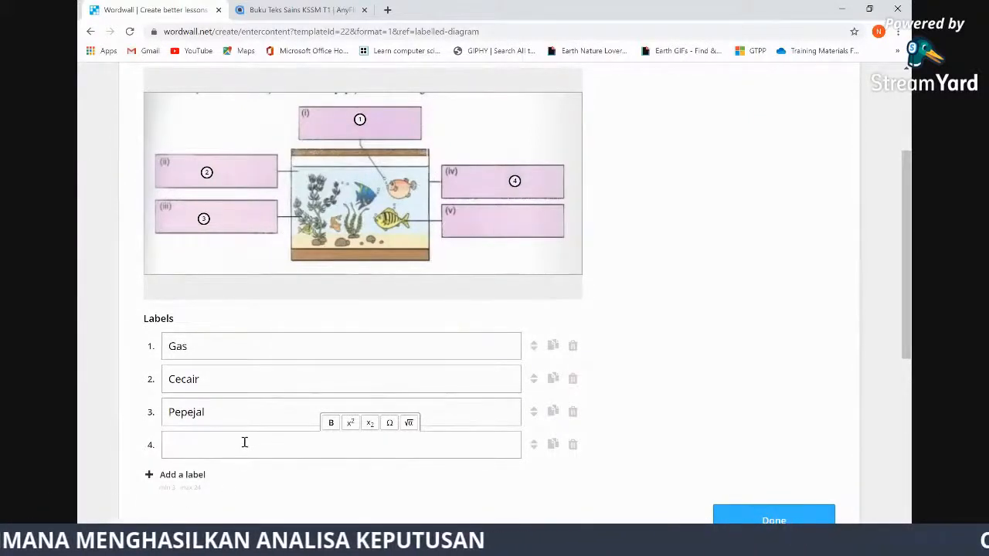
type("jal")
left_click(187, 476)
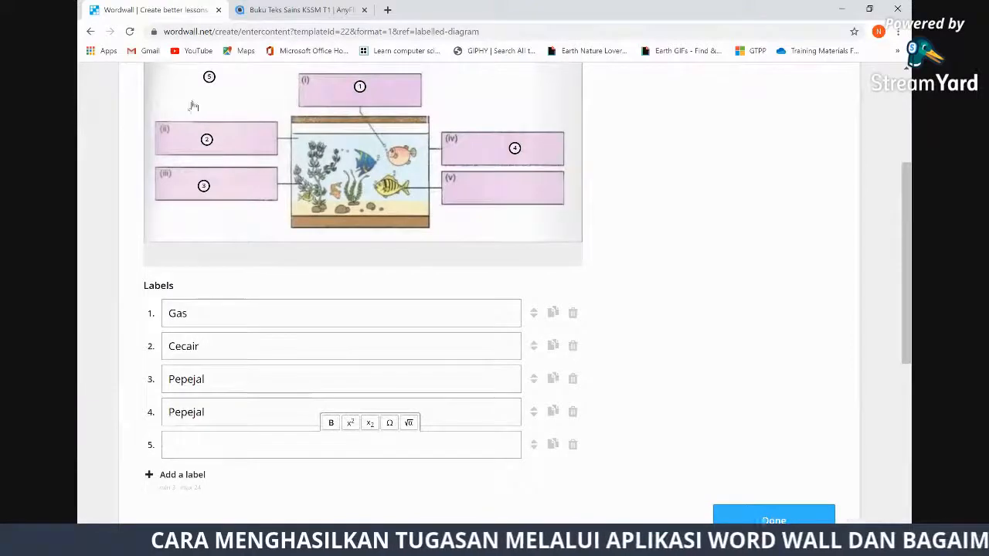
left_click_drag(209, 78, 508, 195)
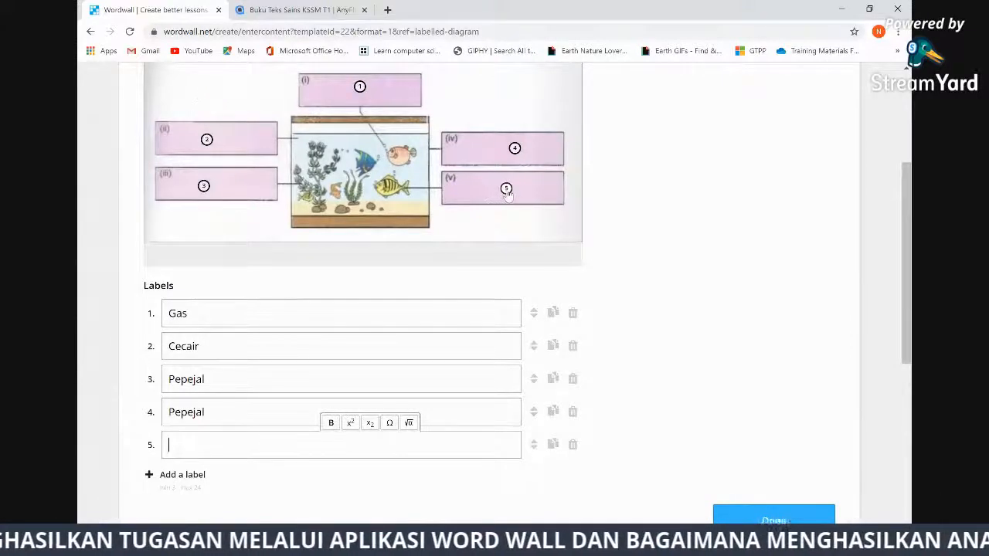
left_click(213, 452)
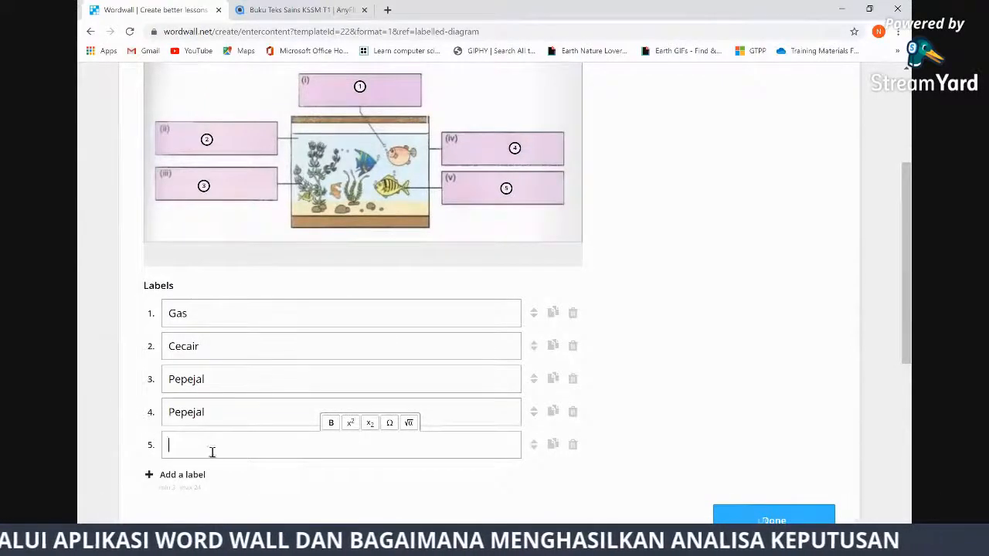
type("Pepe")
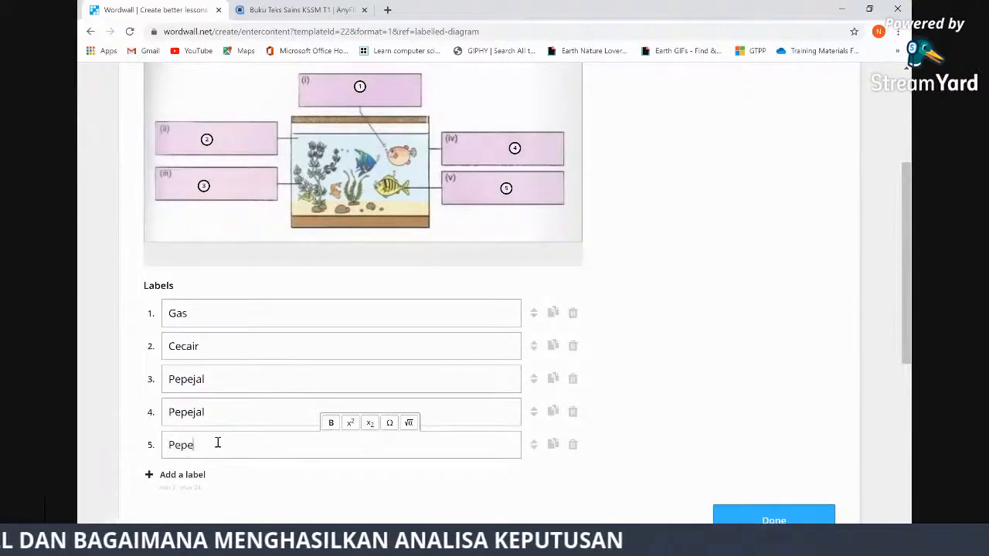
type("jal")
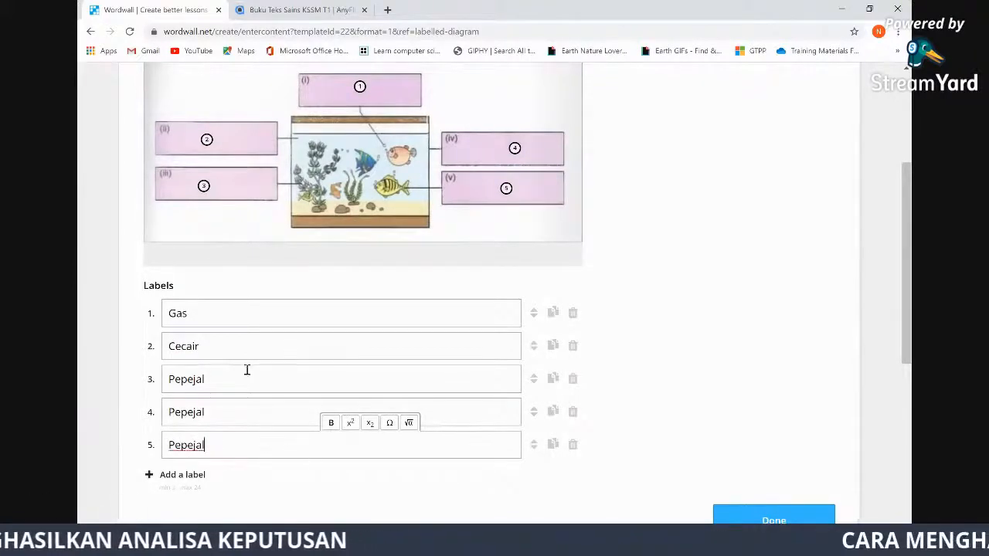
scroll(684, 340, "down", 2)
Rename the duplicate labels Pepejal 1, Pepejal 2 and Pepejal 3, deleting the empty sixth label
left_click(773, 400)
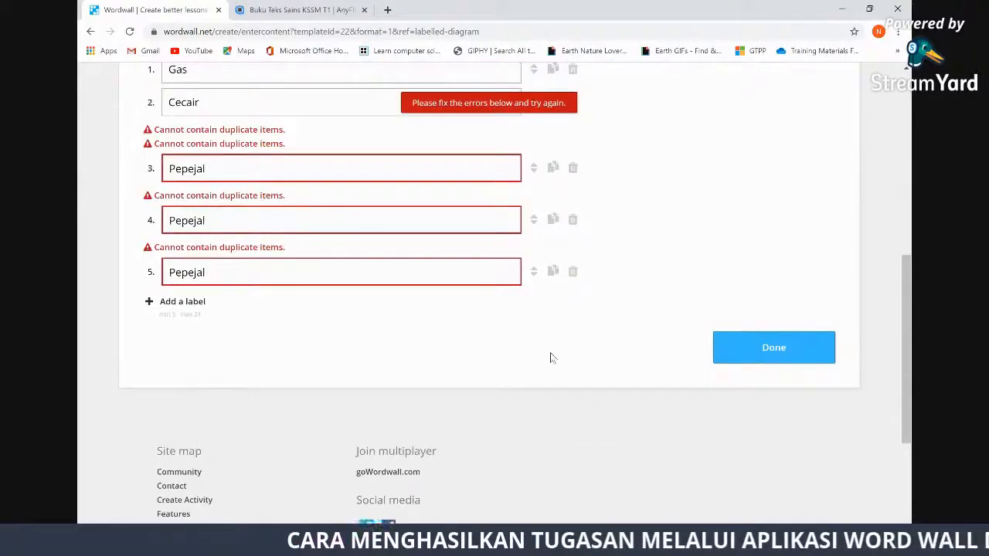
scroll(538, 359, "up", 2)
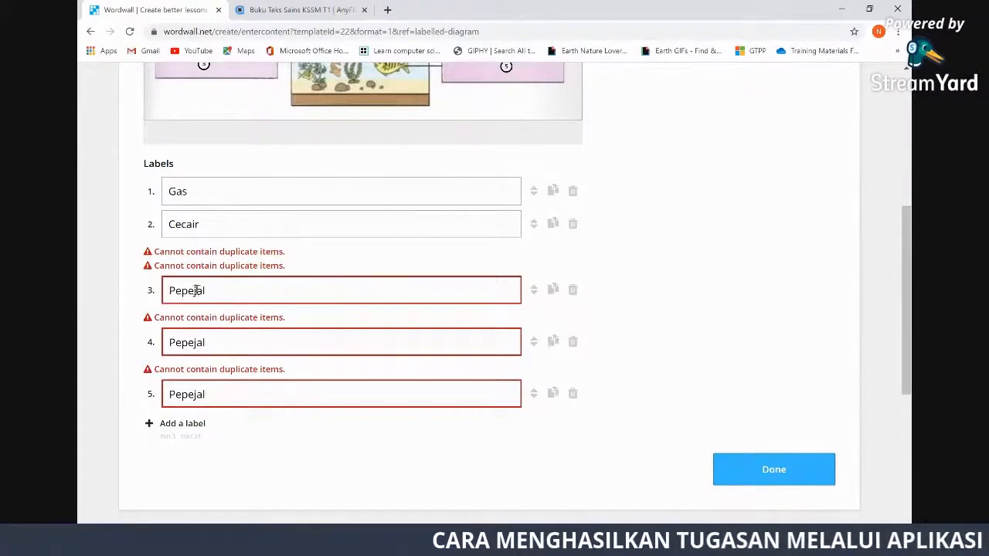
scroll(279, 283, "up", 2)
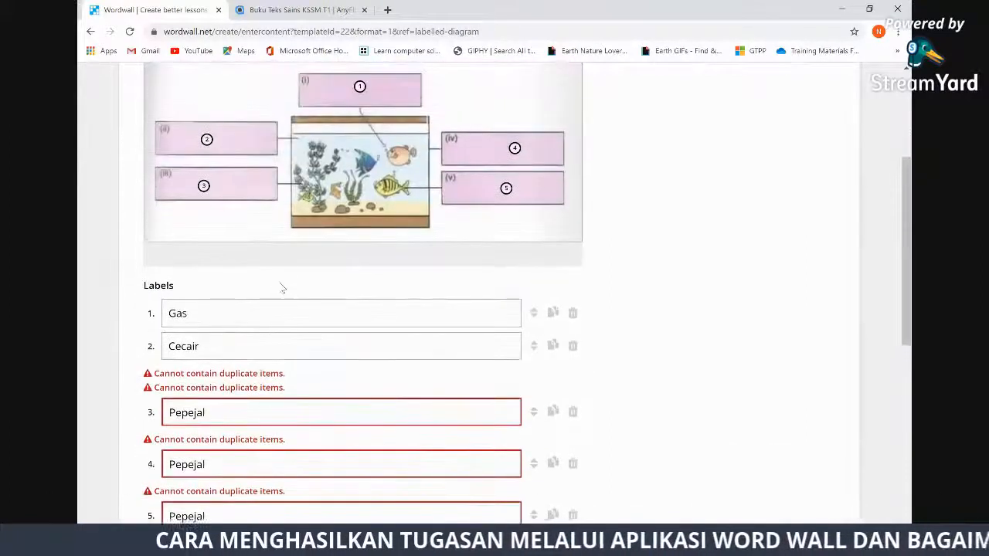
scroll(282, 289, "down", 2)
scroll(236, 349, "up", 1)
left_click(235, 349)
type("1")
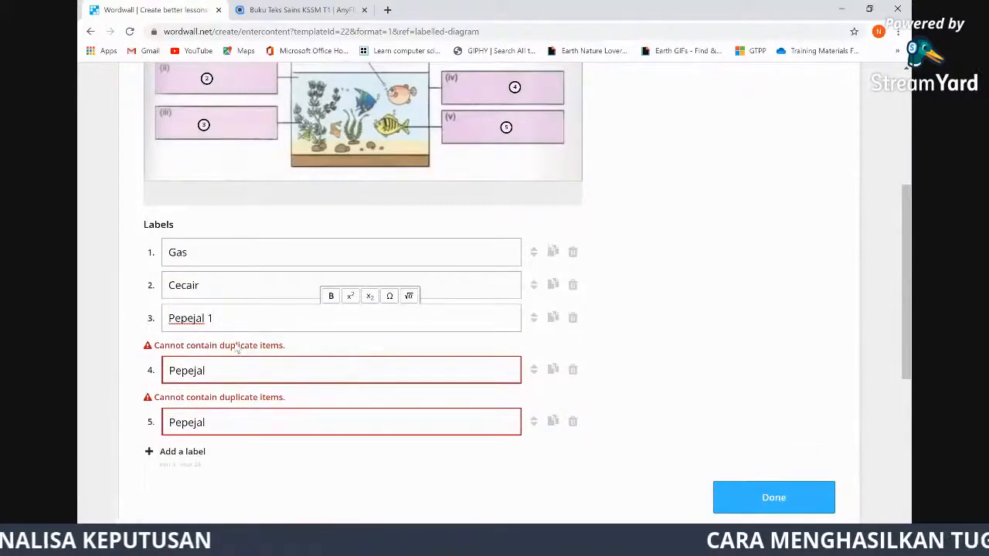
left_click(236, 371)
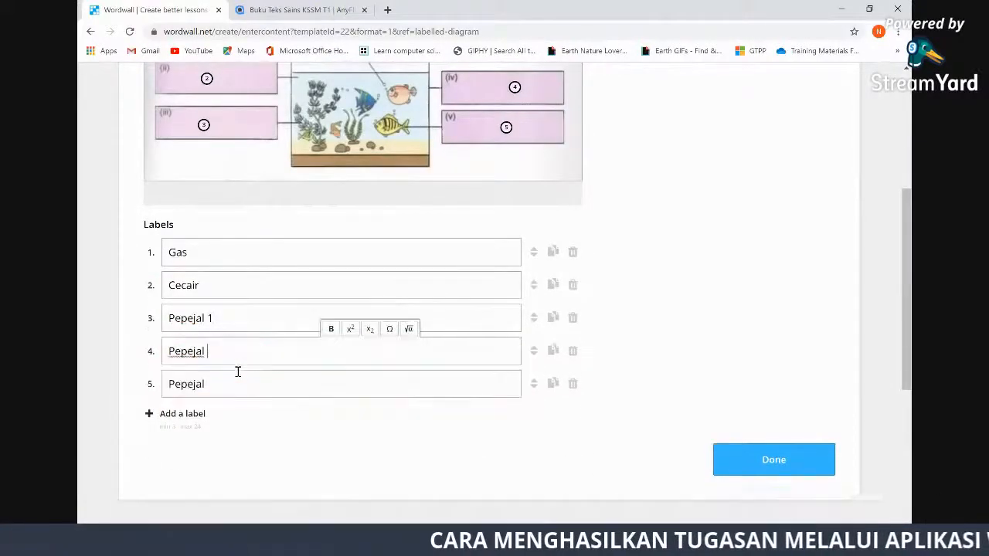
left_click(245, 384)
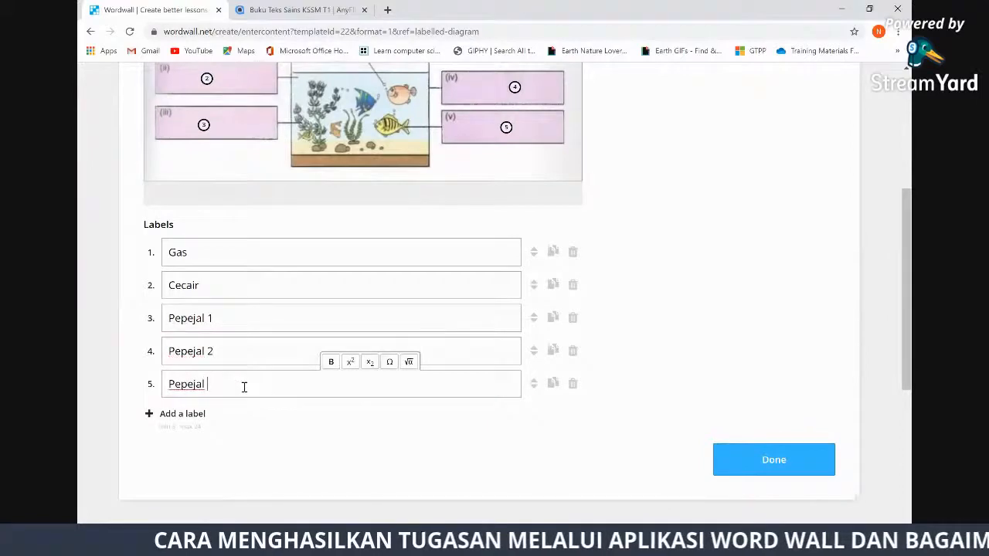
type("3")
left_click(189, 414)
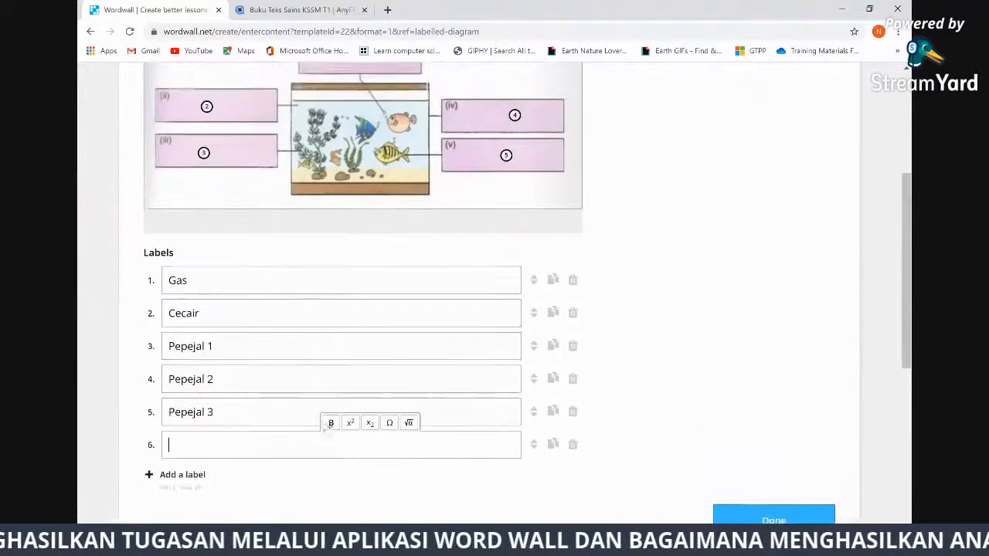
left_click(573, 445)
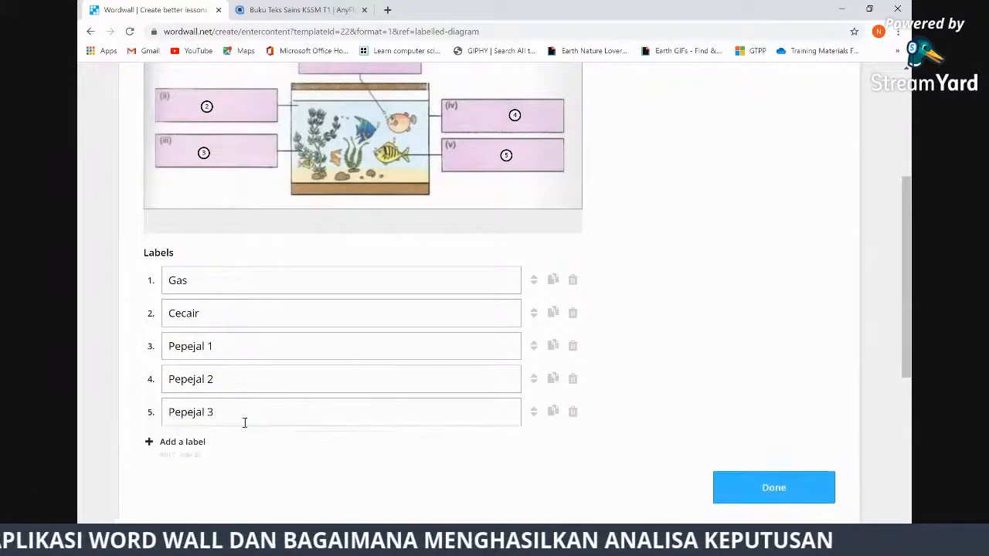
Save the activity and start playing 5.2 Tiga Keadaan Jirim
left_click(782, 492)
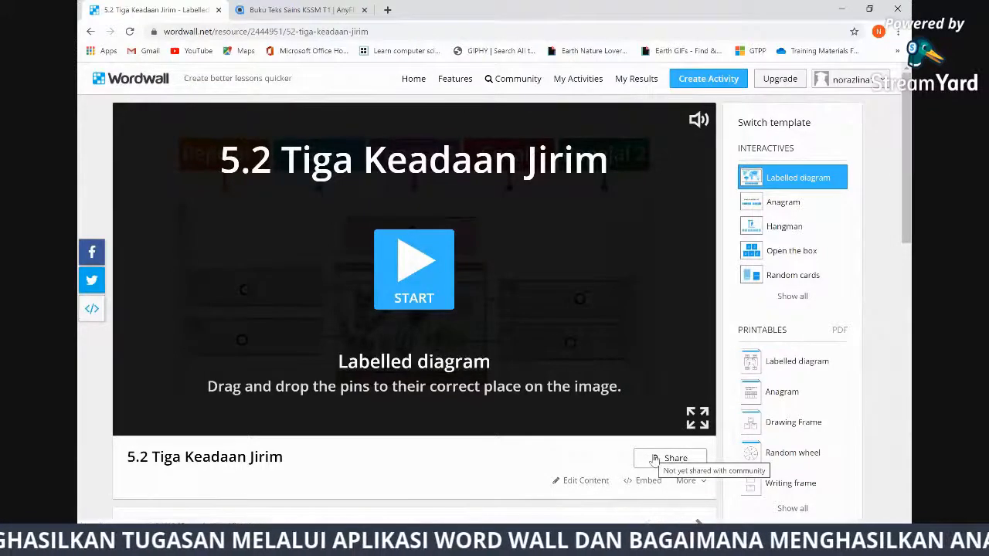
left_click(415, 271)
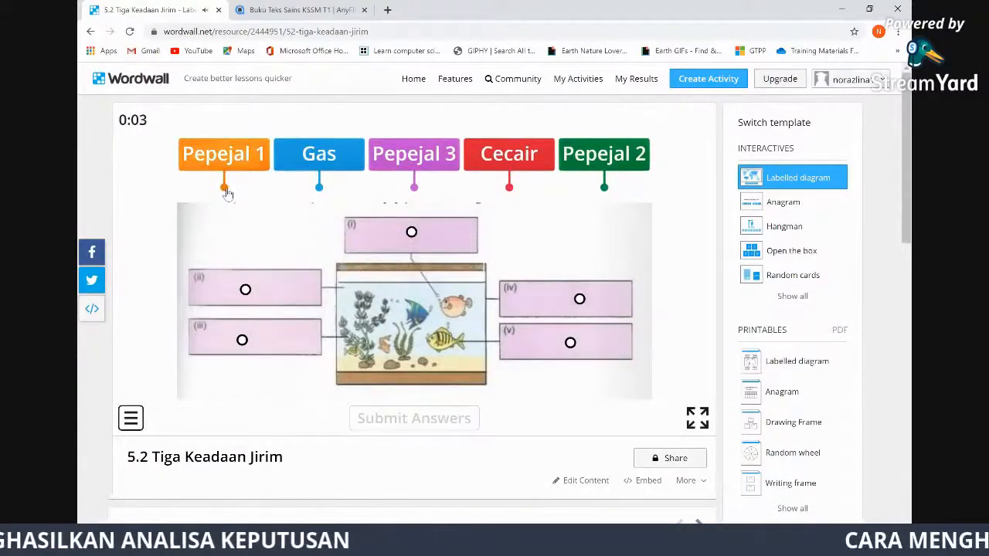
Pin Pepejal 1, Pepejal 3, Pepejal 2, Gas and Cecair on boxes (iii), (iv), (v), (i), (ii), then submit
left_click_drag(229, 197, 242, 340)
left_click_drag(415, 189, 582, 309)
mouse_move(415, 189)
left_mouse_down()
mouse_move(518, 332)
mouse_move(570, 343)
left_mouse_up()
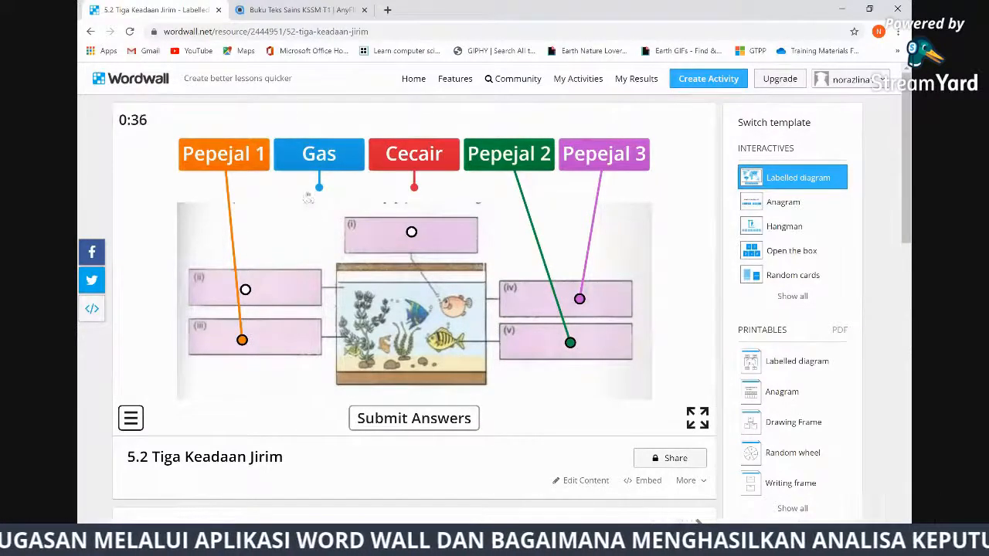
left_click_drag(319, 188, 411, 231)
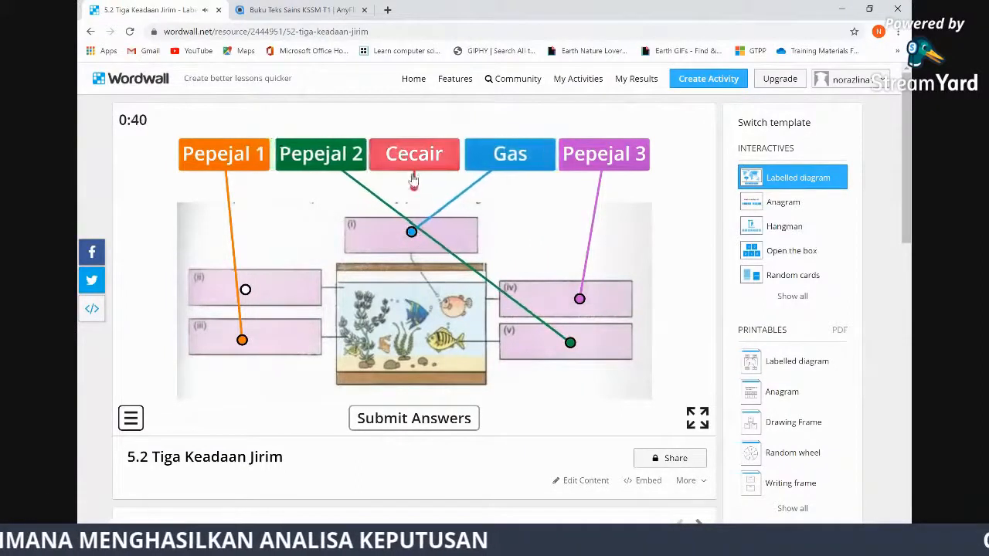
left_click_drag(414, 187, 246, 289)
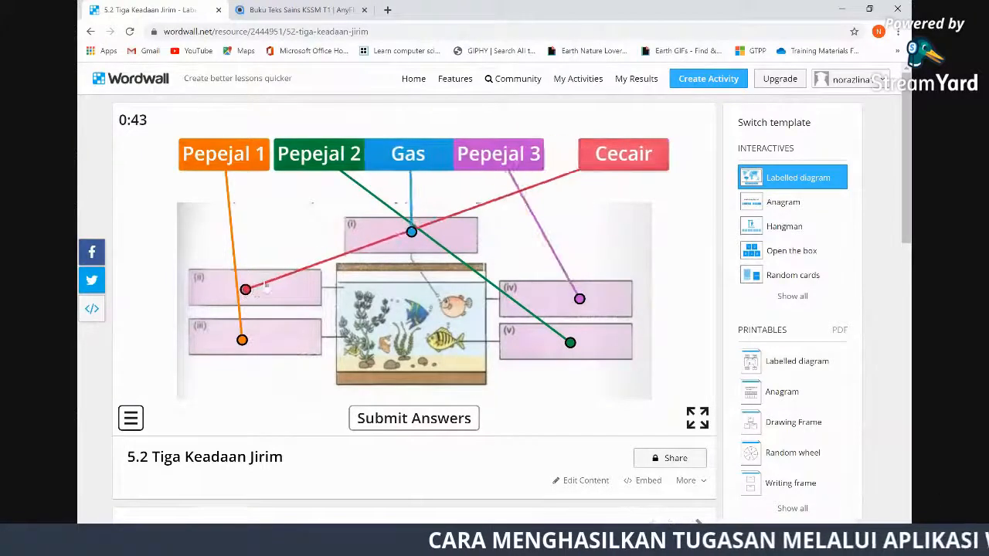
left_click(437, 425)
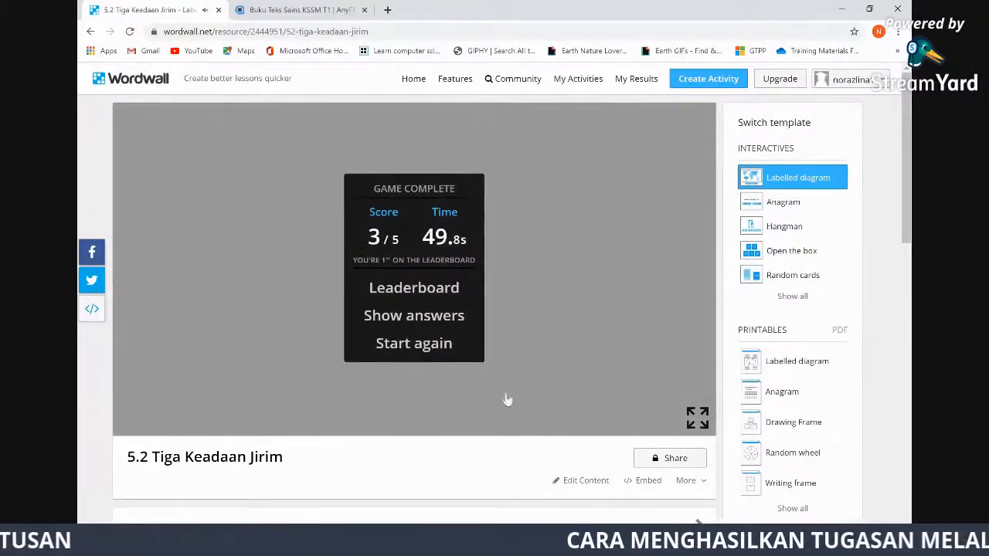
Add the 3/5, 49.8s result to the leaderboard under a one-letter player name
left_click(412, 290)
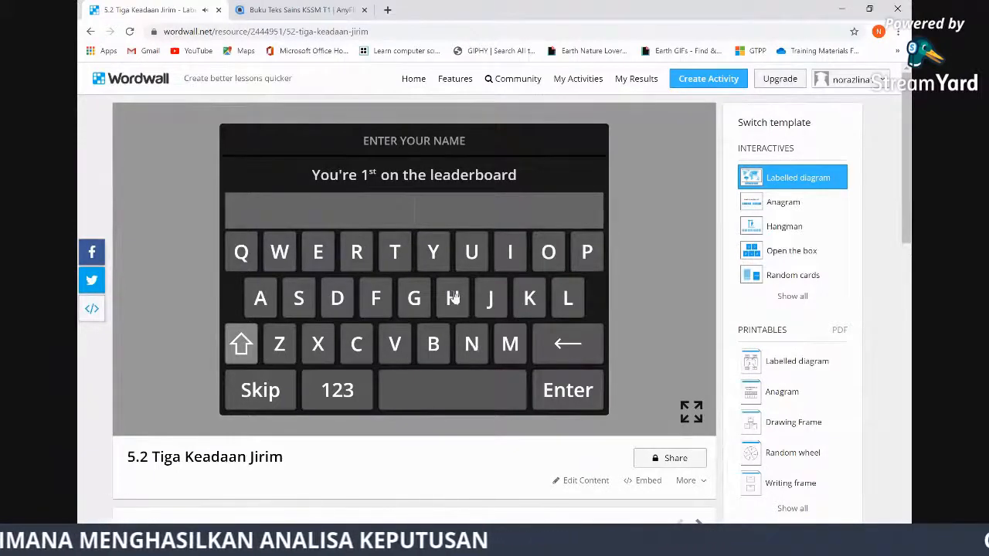
type("NNn")
key("BackSpace")
key("BackSpace")
left_click(567, 391)
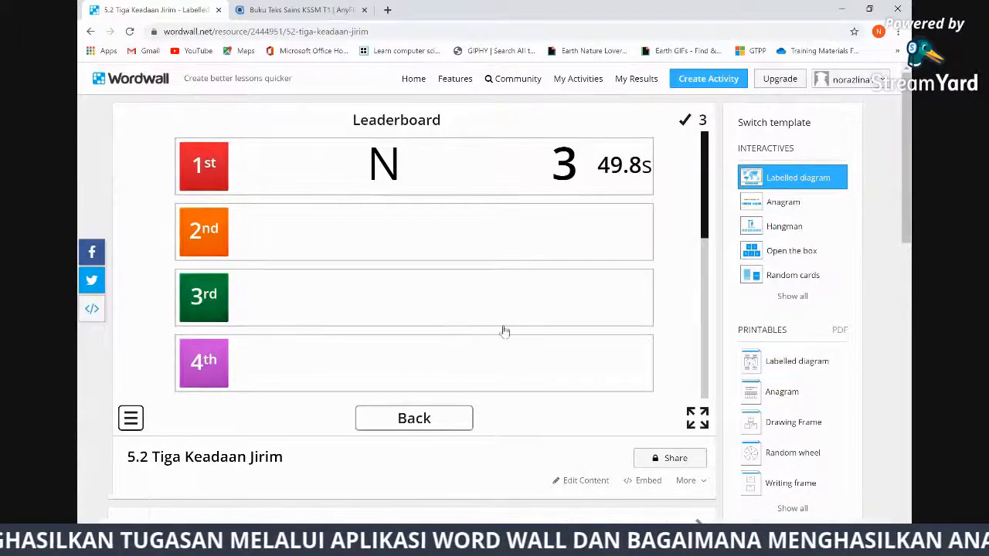
scroll(589, 353, "down", 2)
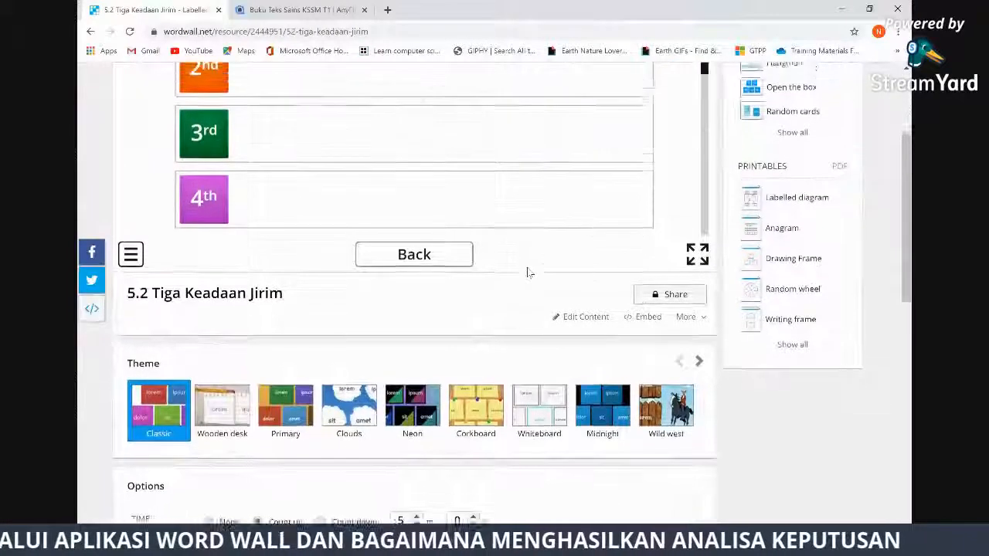
scroll(527, 272, "up", 2)
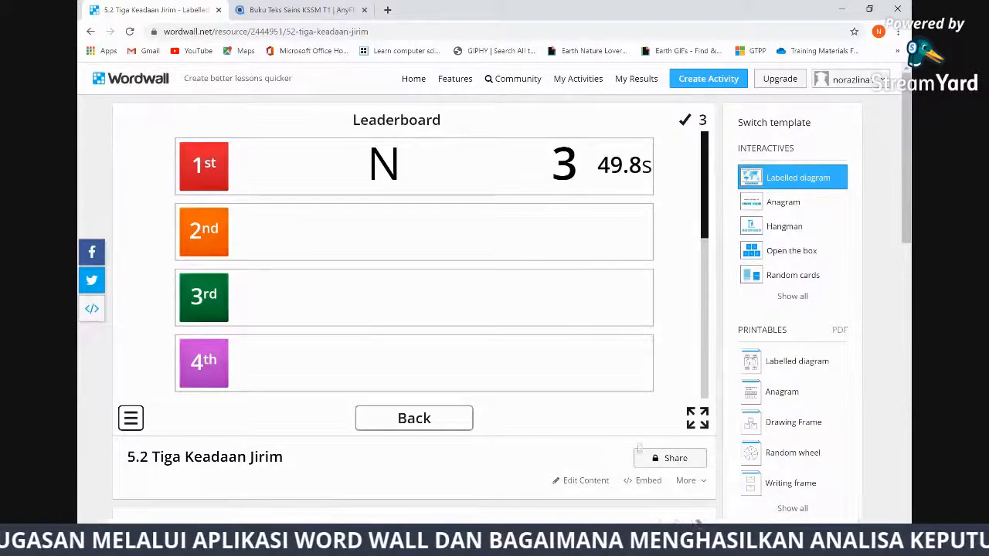
left_click(674, 459)
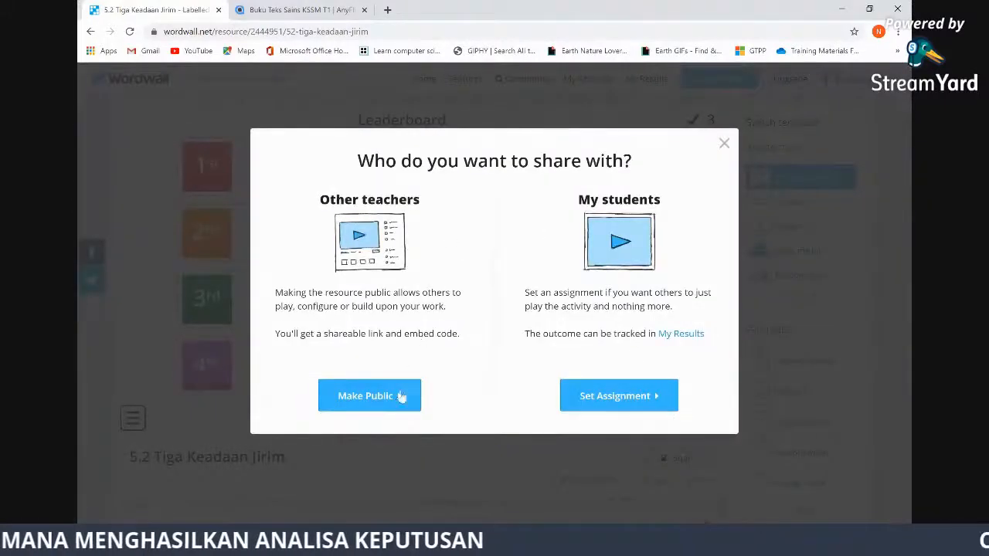
Make the activity public with age band 13, subject Sains and topic 5.2 Tiga Keadaan Jirim
left_click(368, 395)
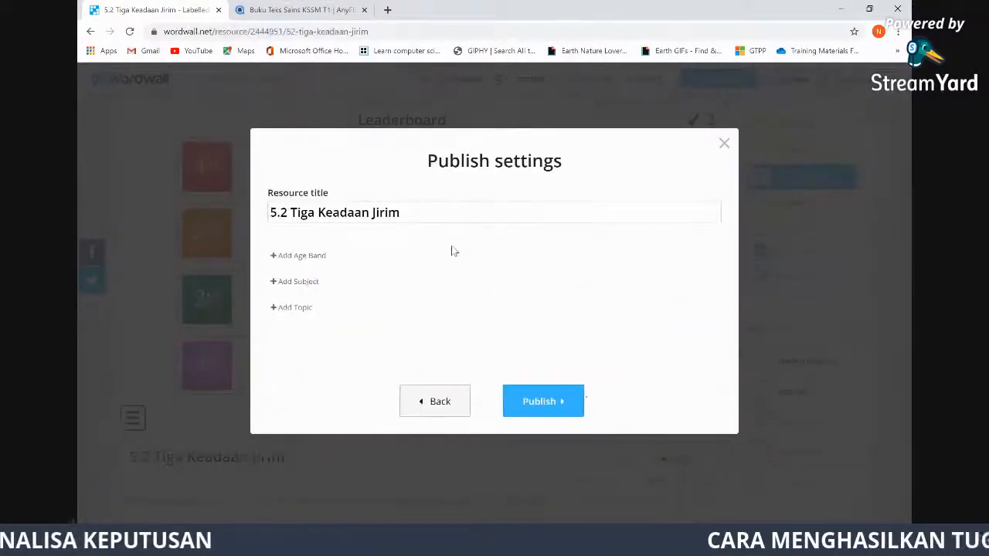
left_click(309, 255)
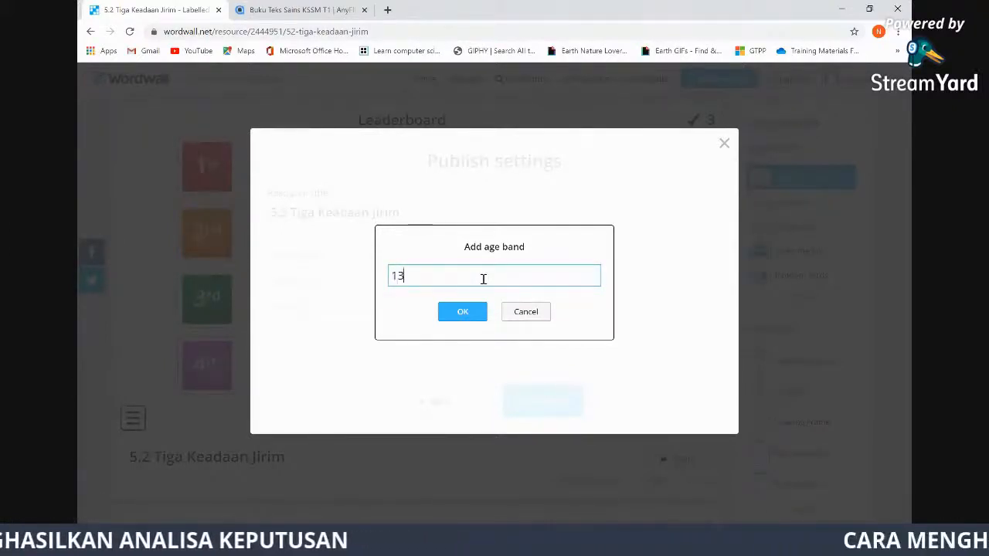
left_click(464, 312)
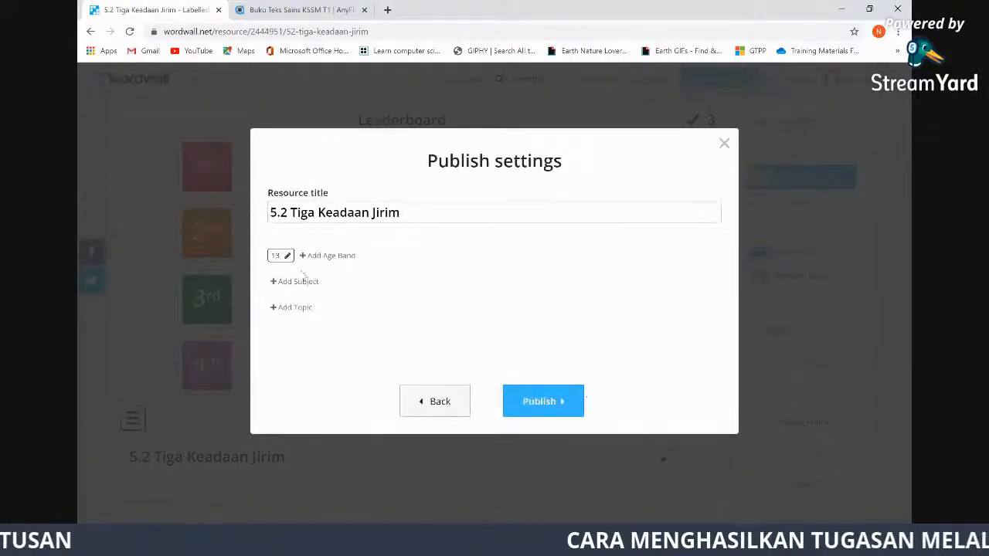
left_click(297, 282)
type("Sai")
left_click(466, 314)
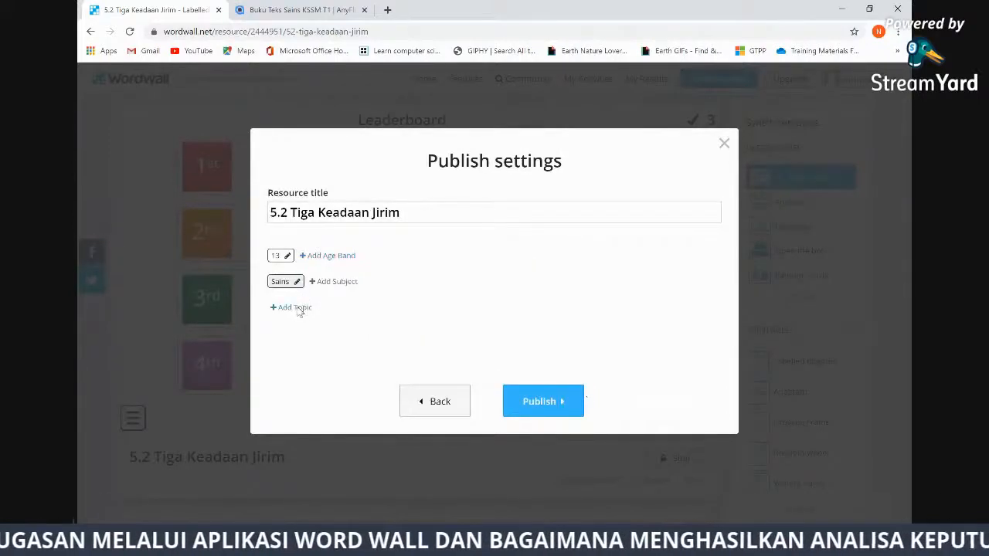
left_click(300, 309)
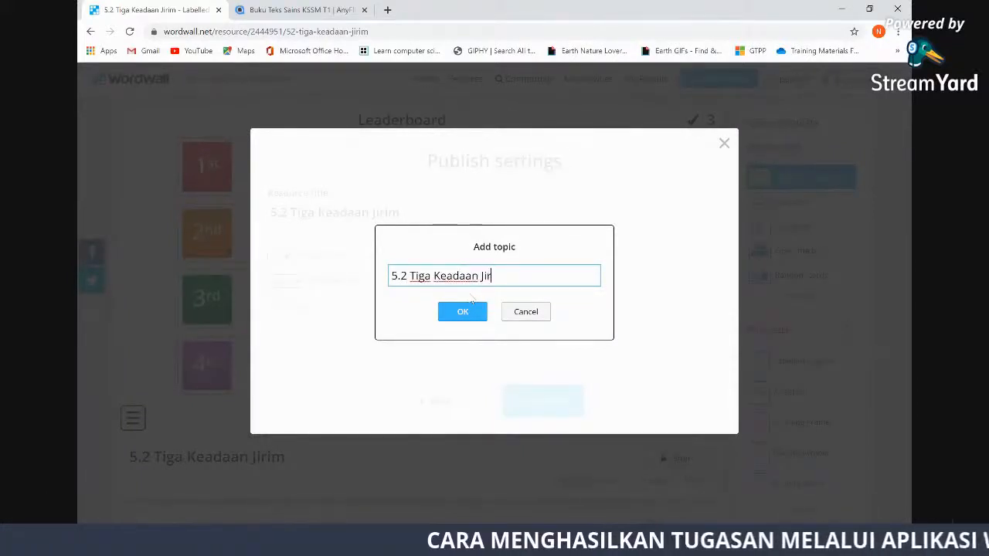
left_click(468, 313)
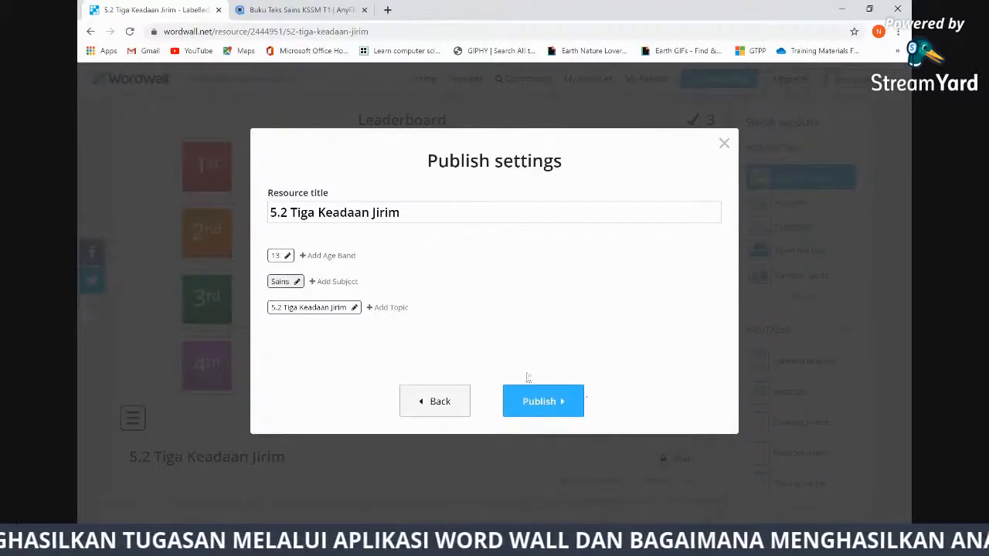
Publish the resource and copy its share link
left_click(554, 403)
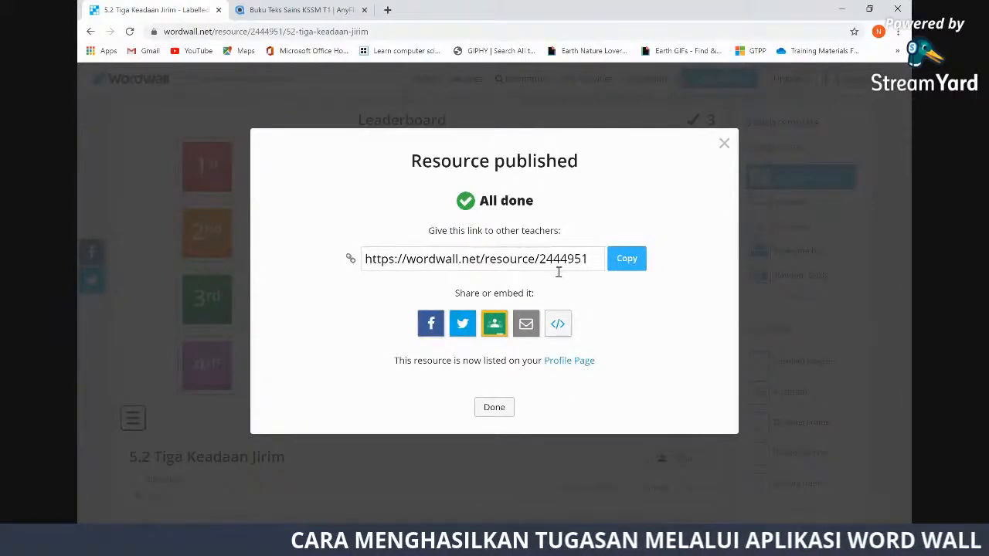
left_click(627, 259)
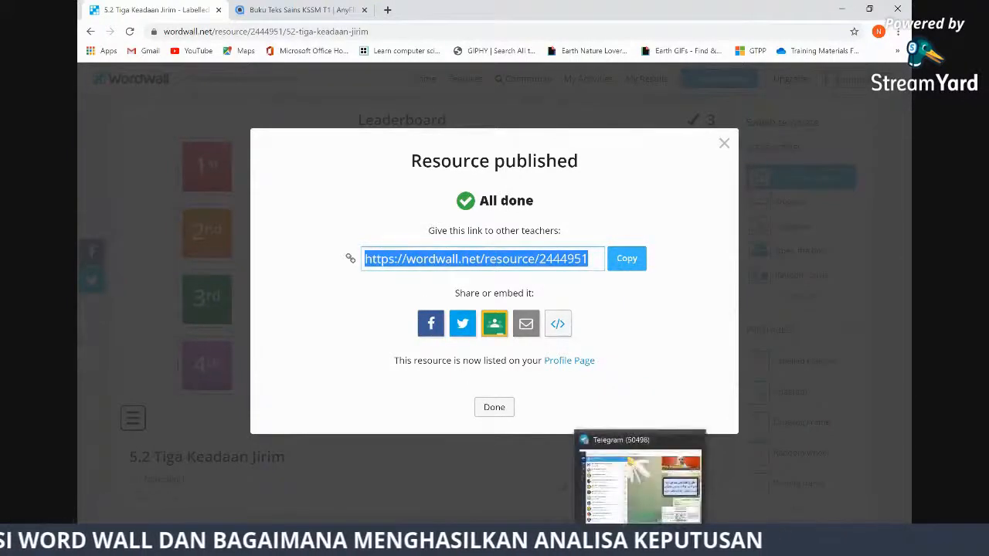
left_click(640, 543)
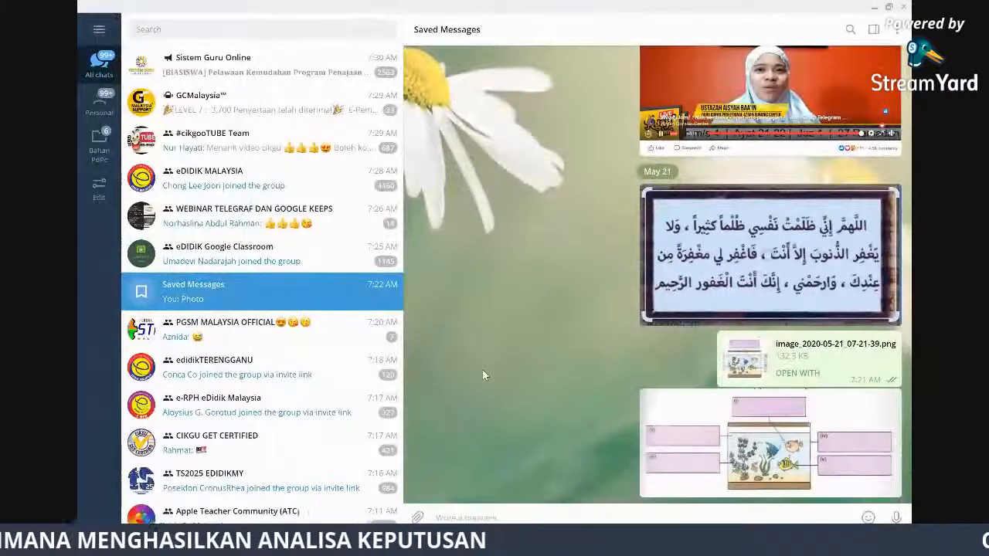
Paste and send the Wordwall link in Telegram Saved Messages, then return to Chrome
right_click(531, 516)
left_click(562, 426)
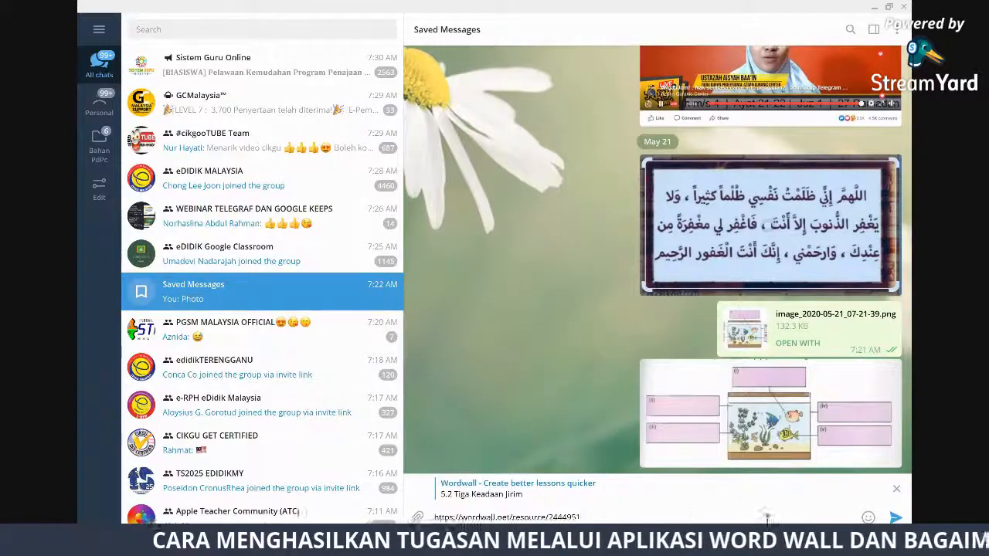
key("Return")
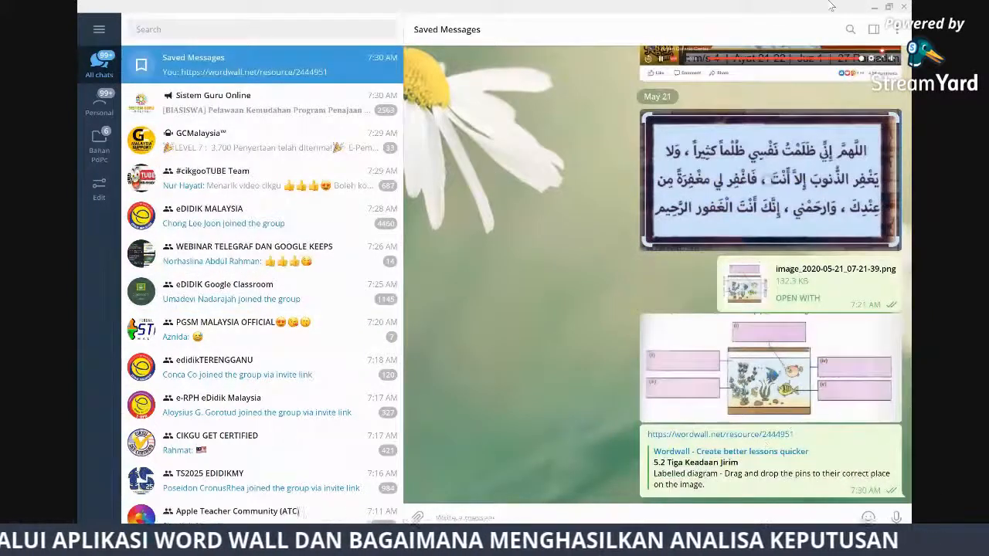
left_click(874, 6)
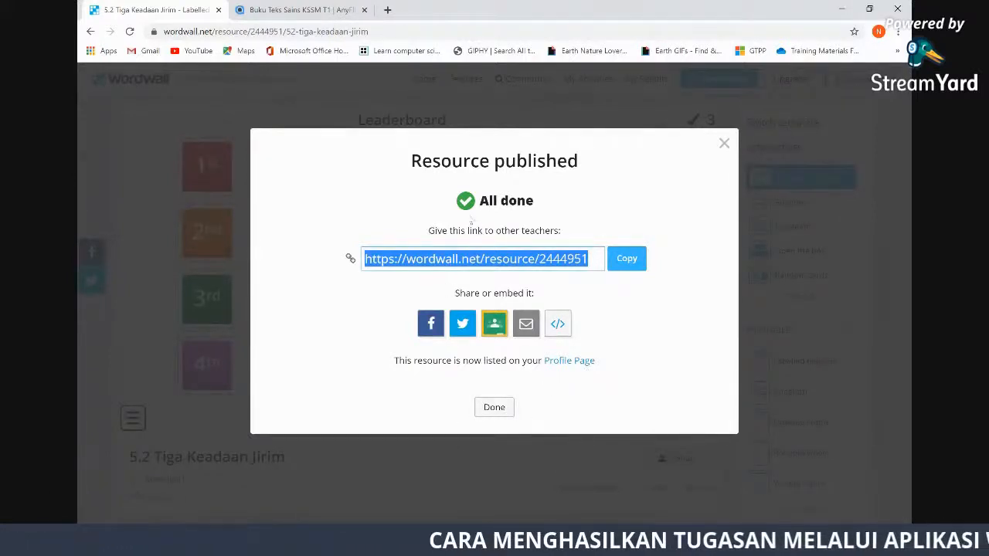
Dismiss the Resource published dialog and reopen Share for the 5.2 Tiga Keadaan Jirim activity
left_click(323, 301)
left_click(496, 410)
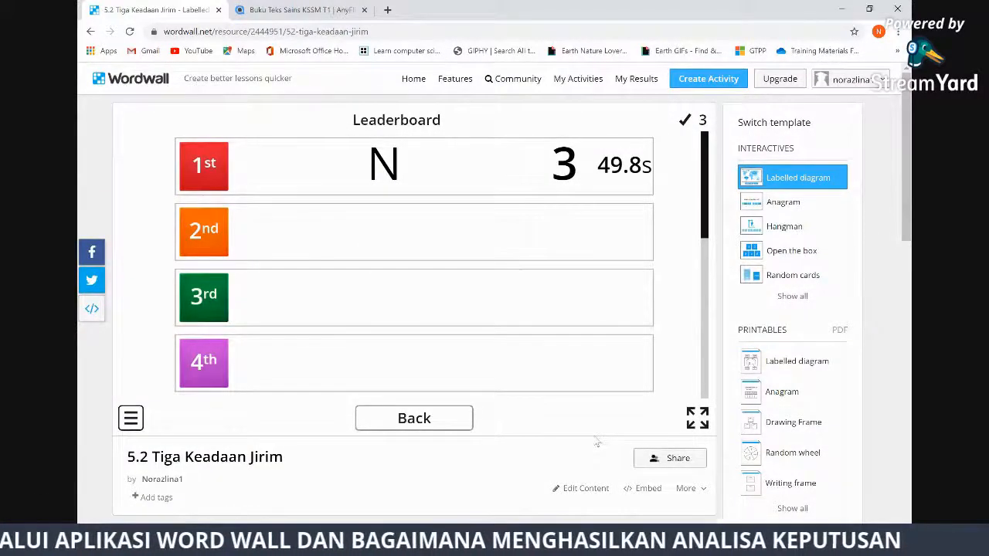
left_click(673, 459)
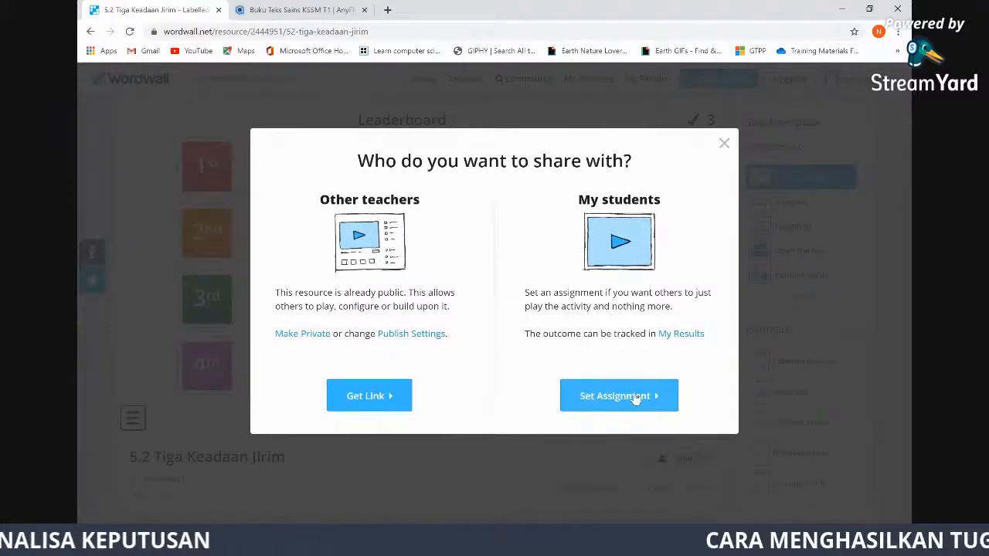
Reach Assignment setup through Set Assignment, after backing out and reopening Share once
left_click(634, 397)
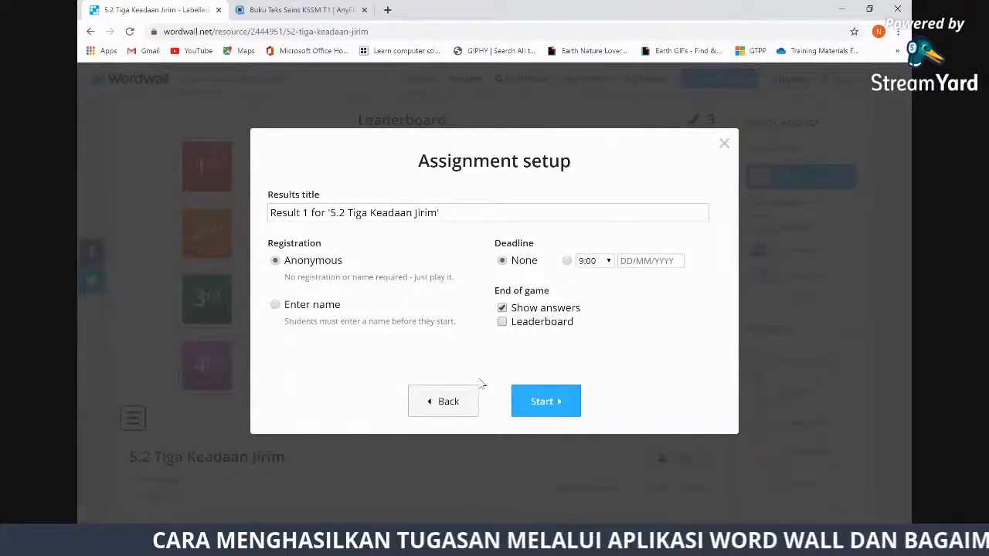
left_click(448, 402)
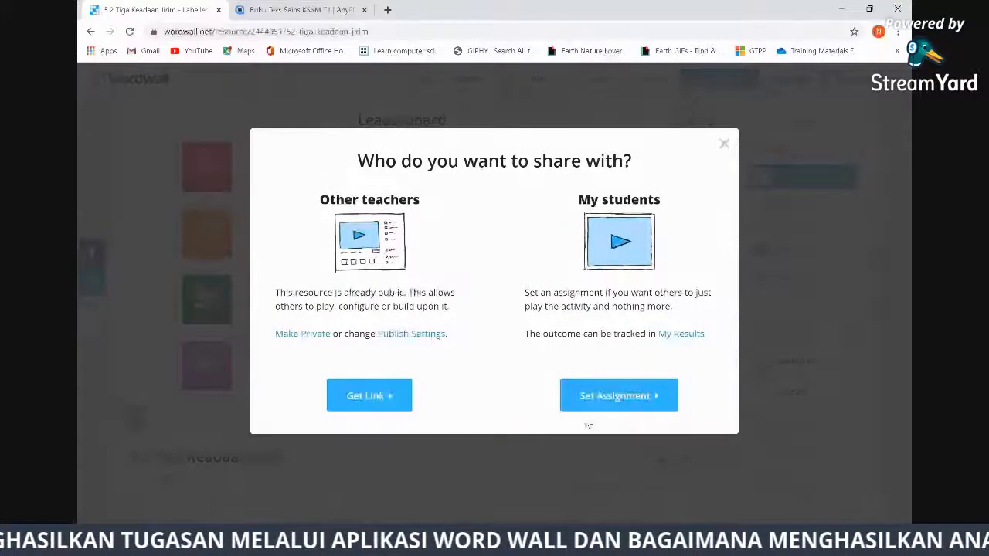
left_click(628, 440)
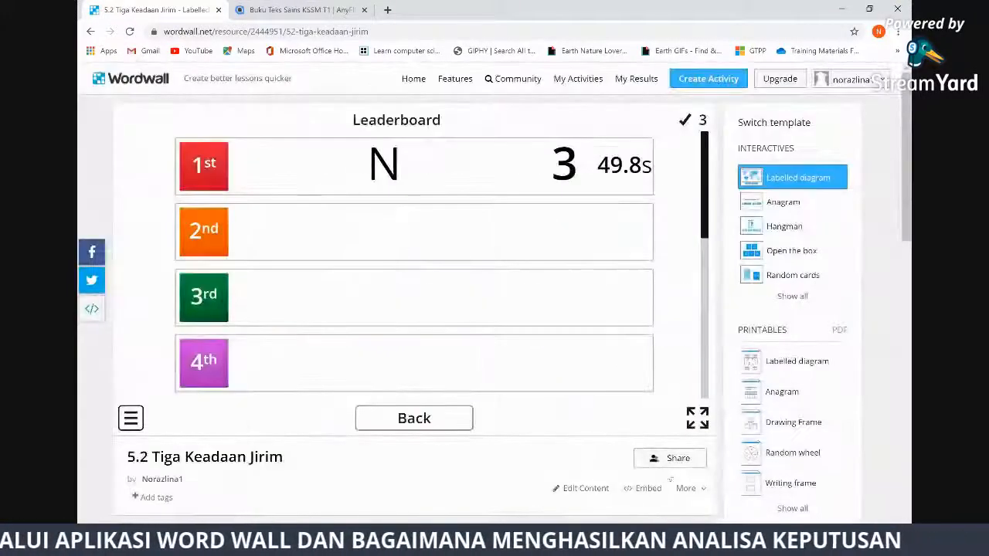
left_click(673, 459)
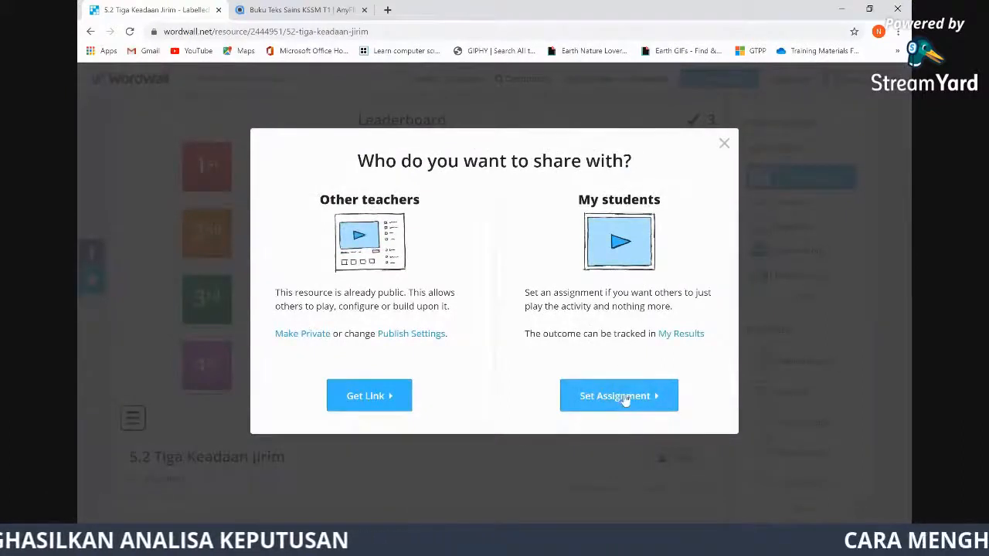
left_click(621, 398)
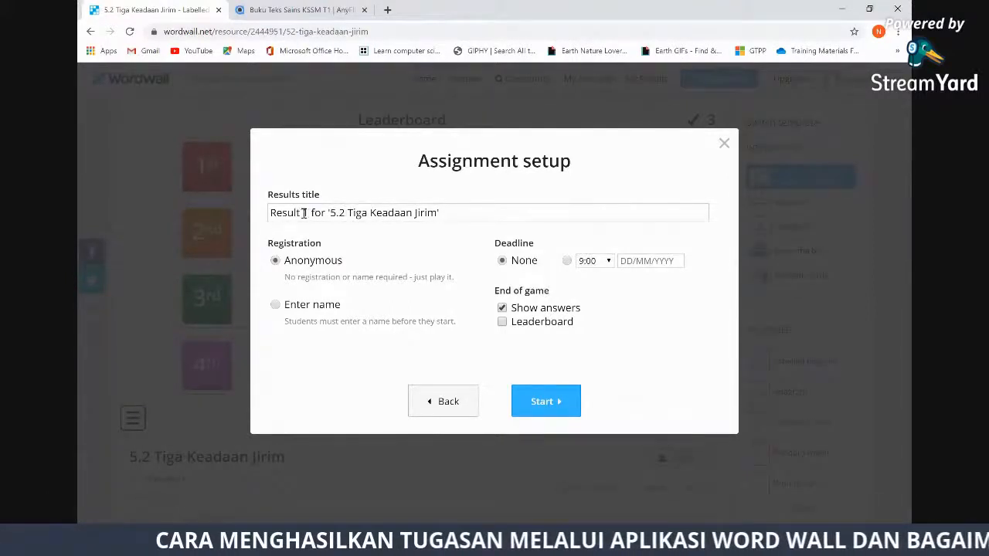
Add 'Zuhal' to the results title and require students to enter their name
left_click(306, 214)
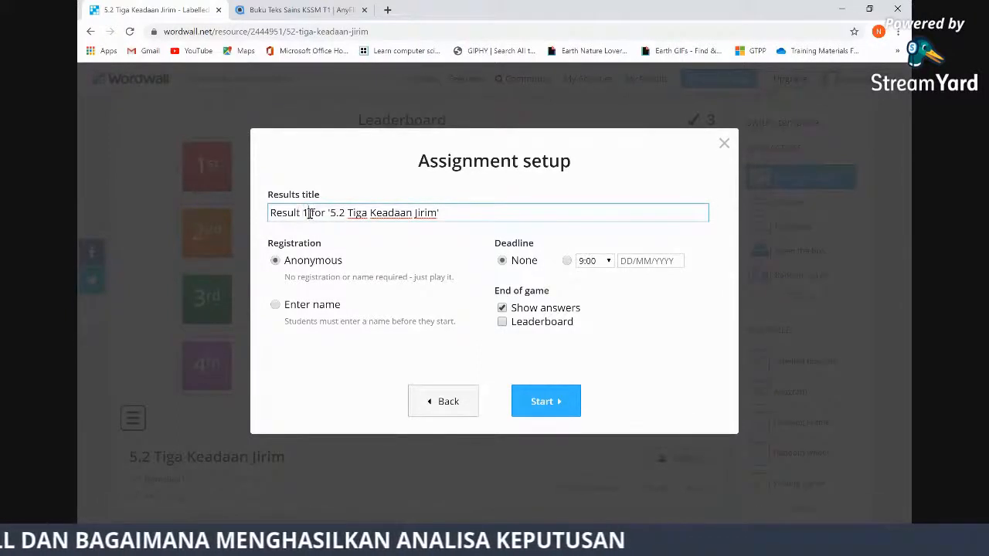
type("Zuhal")
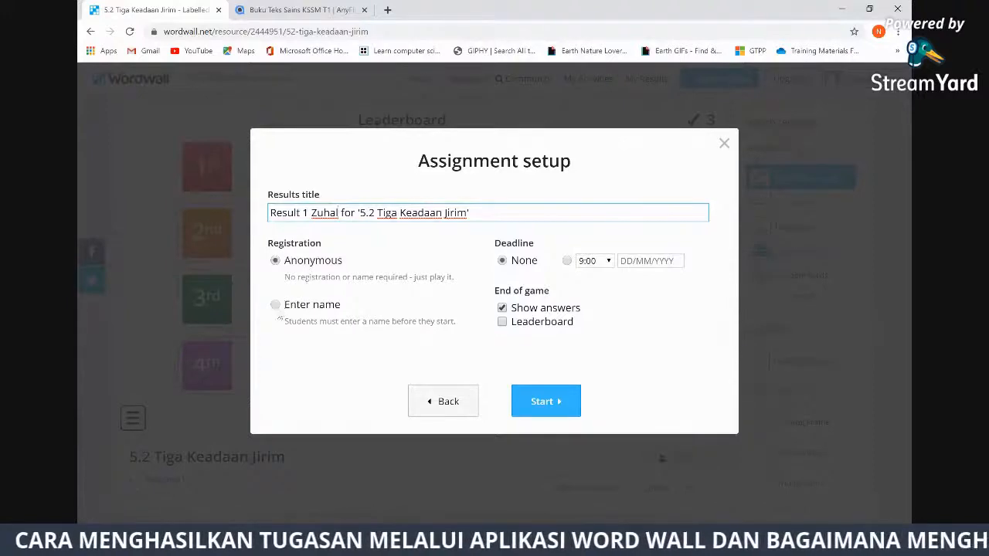
left_click(275, 305)
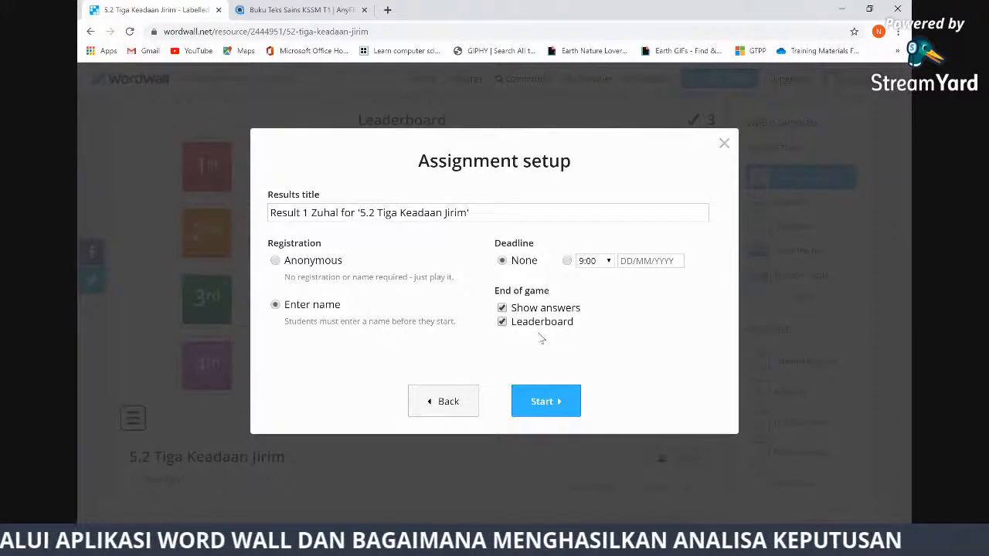
Start the assignment and send its student link to Google Classroom's share page
left_click(554, 407)
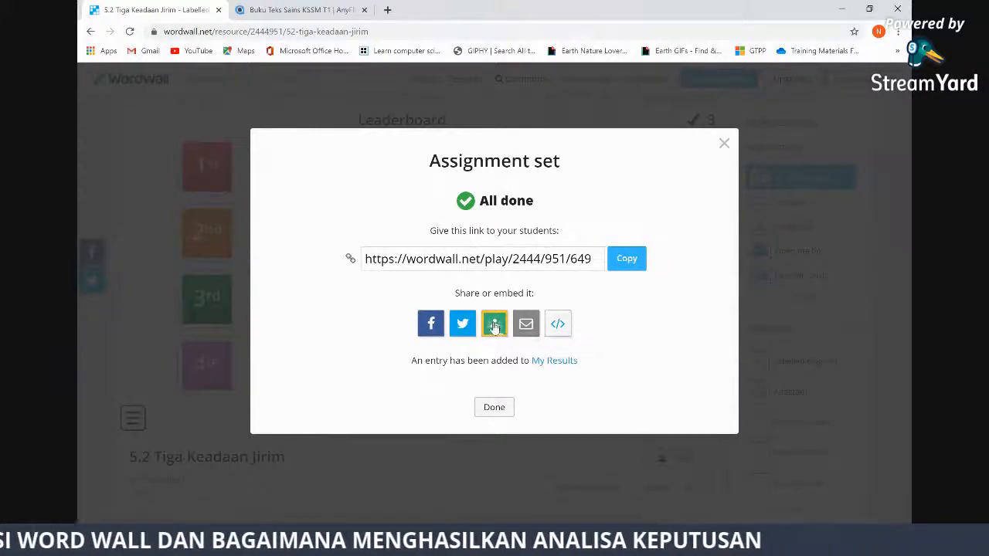
left_click(495, 325)
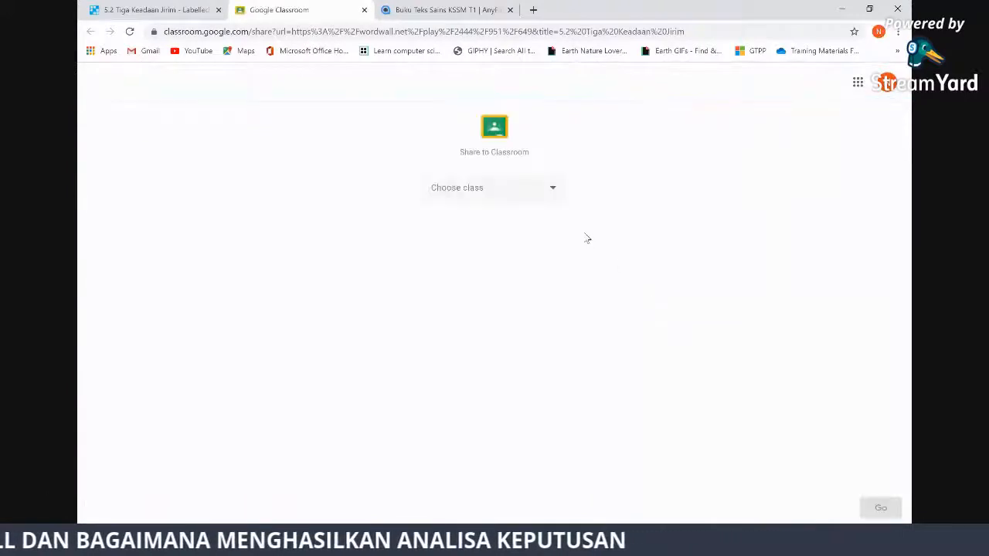
Choose the TUISYEN SAINS class and the Create assignment action for the link
left_click(553, 193)
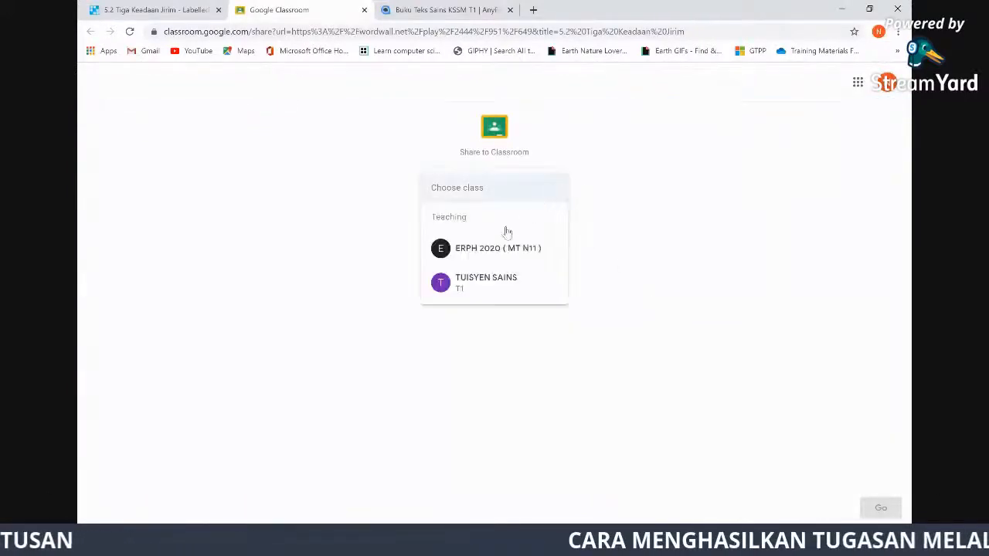
left_click(489, 289)
left_click(546, 242)
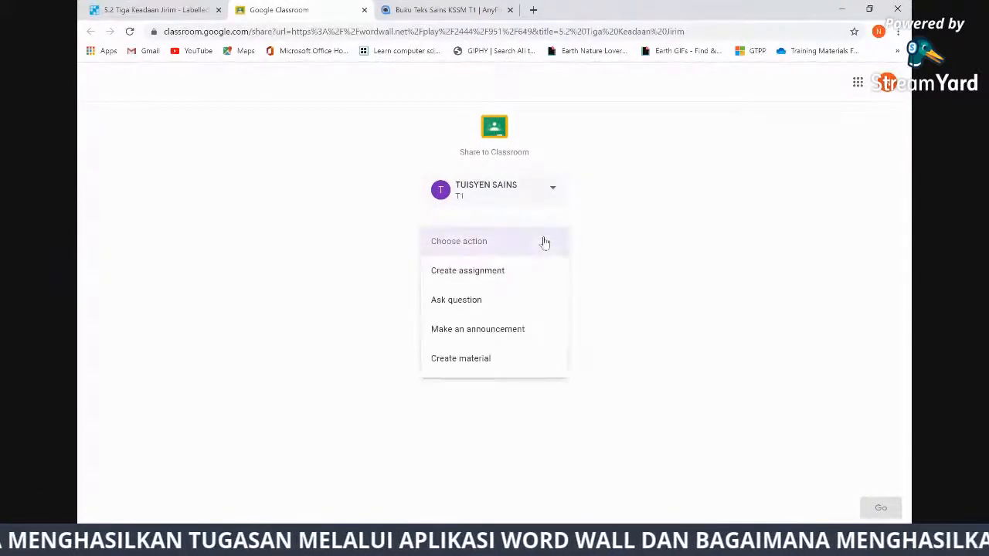
left_click(480, 277)
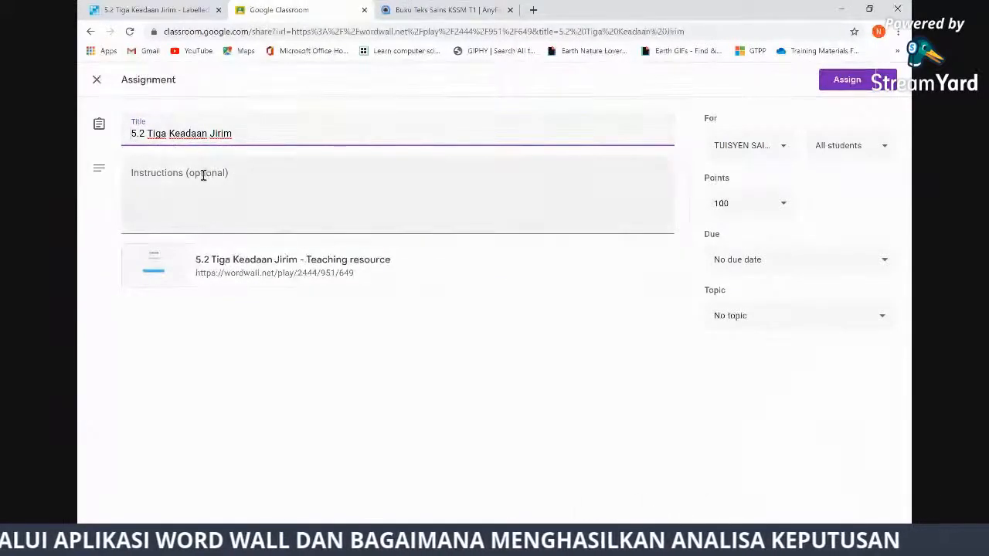
Place the cursor in the draft's Instructions, then back in Wordwall close the Assignment set dialog
left_click(205, 203)
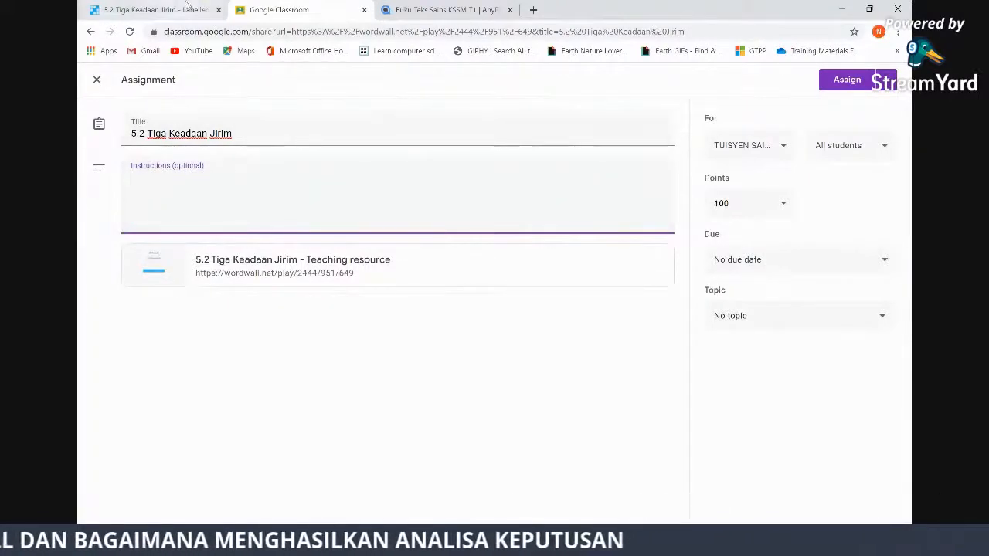
left_click(162, 12)
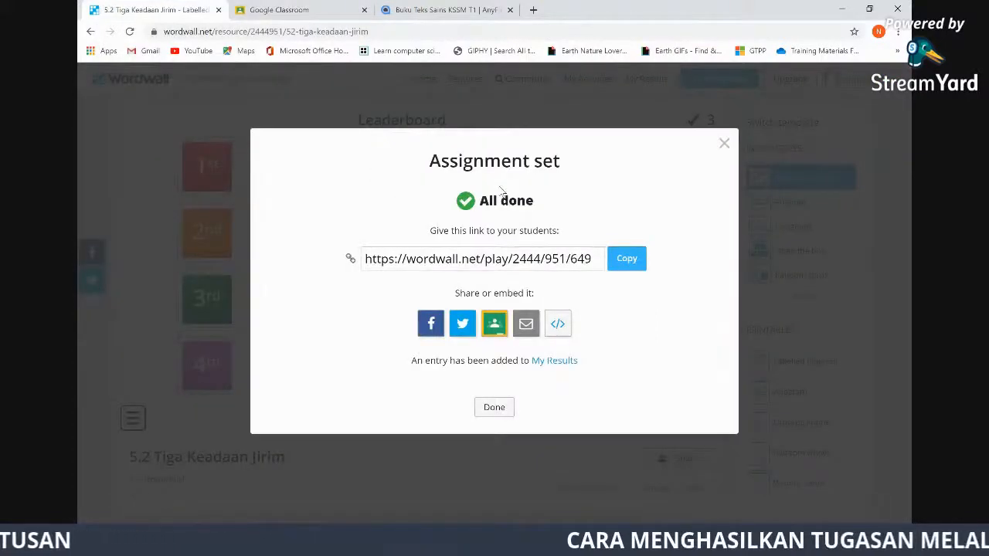
key("Escape")
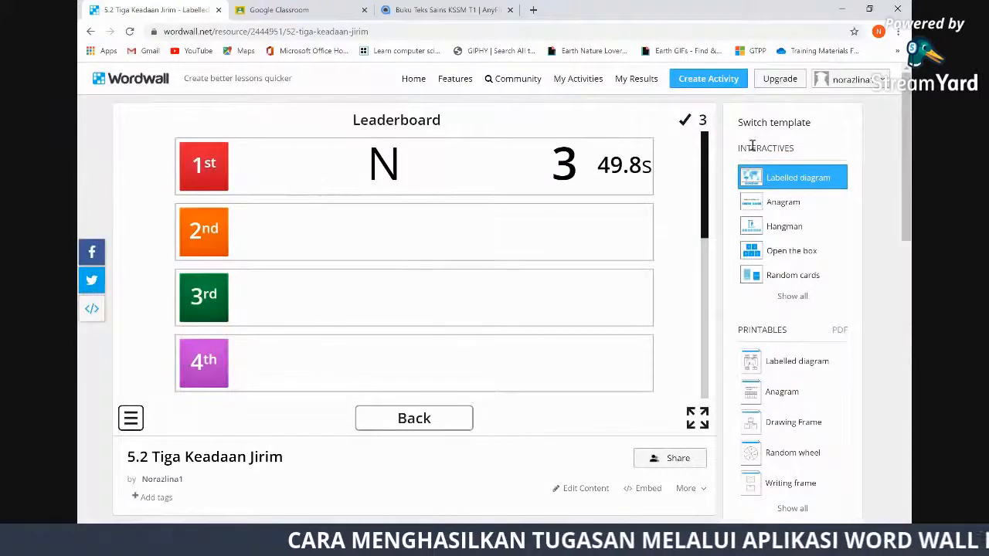
Scroll through the activity's leaderboard, then go to the My Activities list
scroll(384, 434, "down", 2)
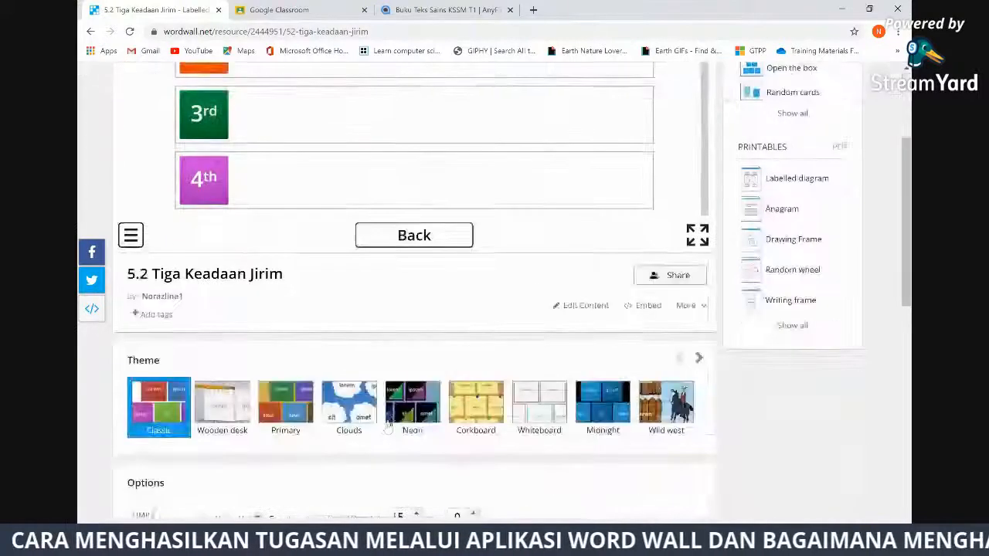
scroll(487, 316, "up", 2)
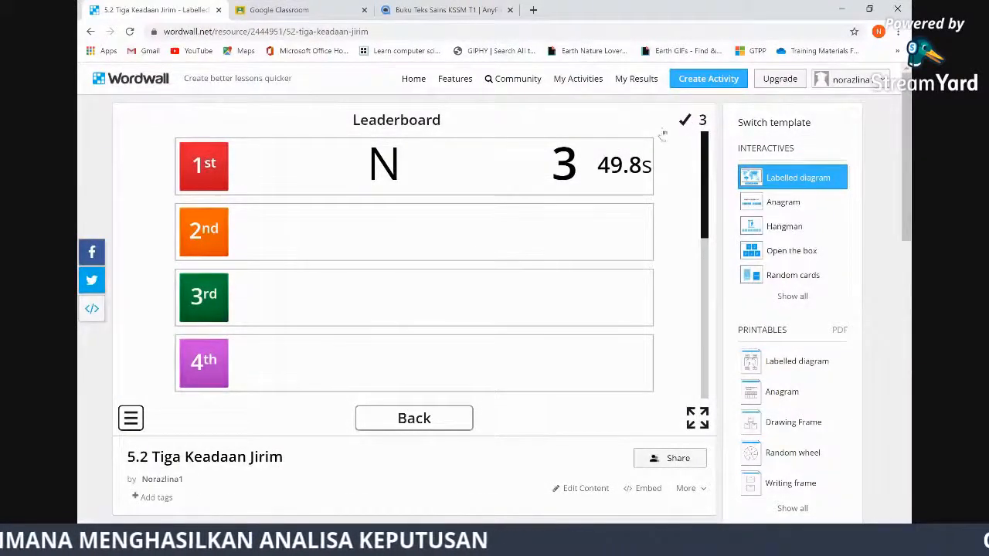
scroll(704, 223, "down", 1)
left_click_drag(705, 223, 717, 401)
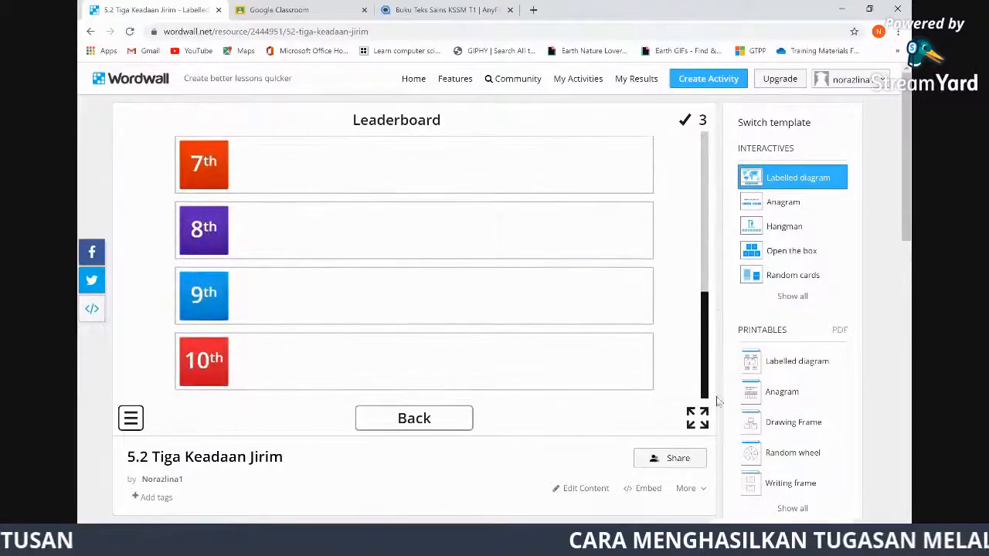
left_click(710, 257)
scroll(705, 191, "up", 4)
scroll(705, 191, "up", 3)
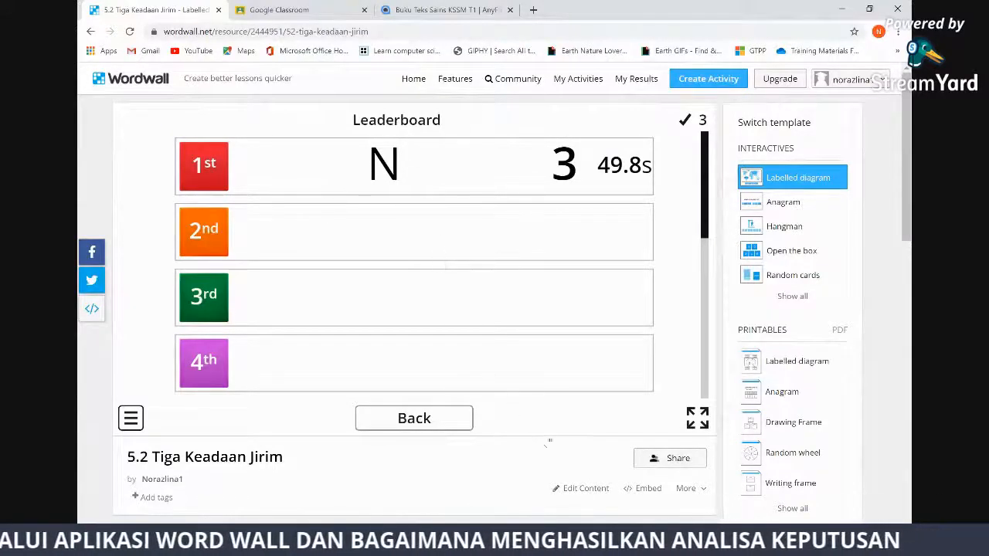
left_click(585, 80)
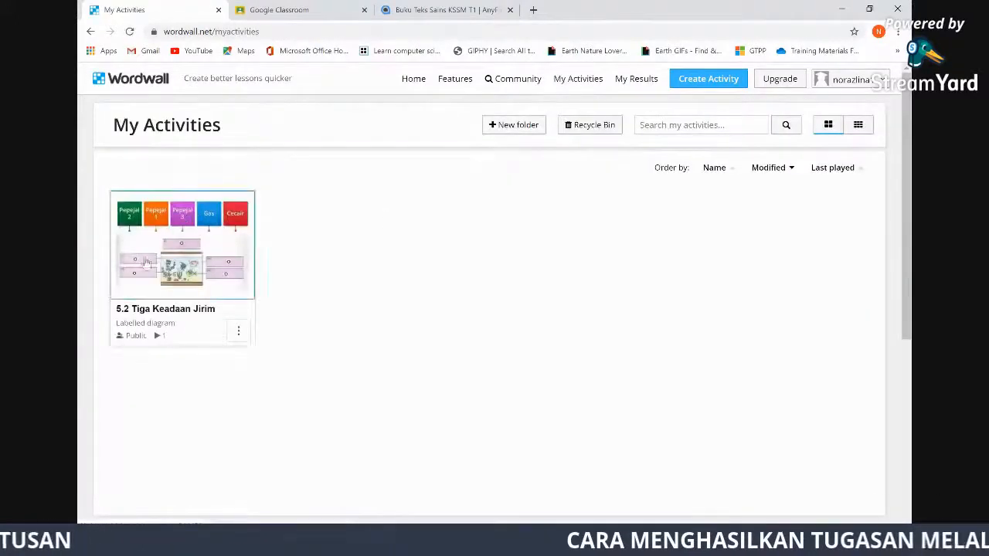
Open the 5.2 Tiga Keadaan Jirim activity and start a new play of its labelled diagram
left_click(138, 289)
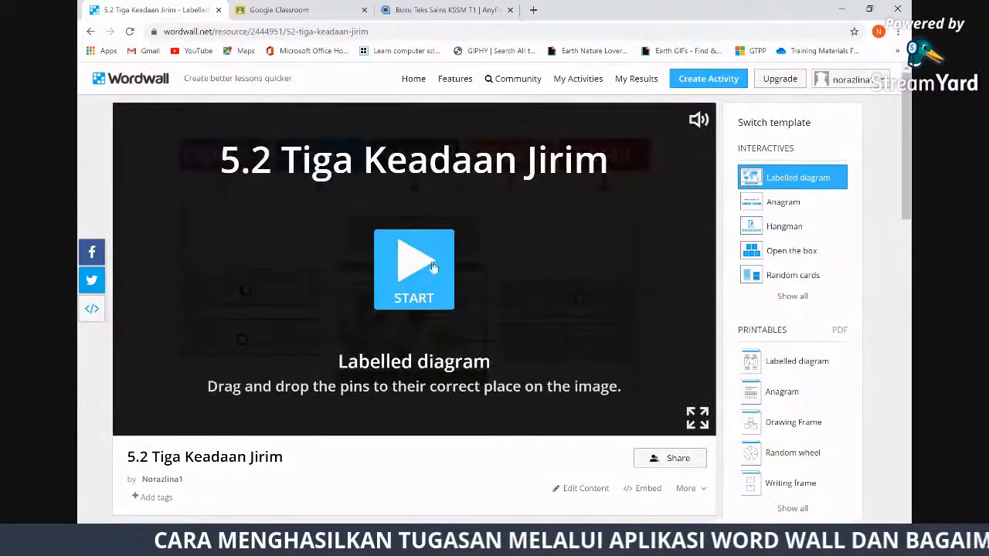
left_click(434, 267)
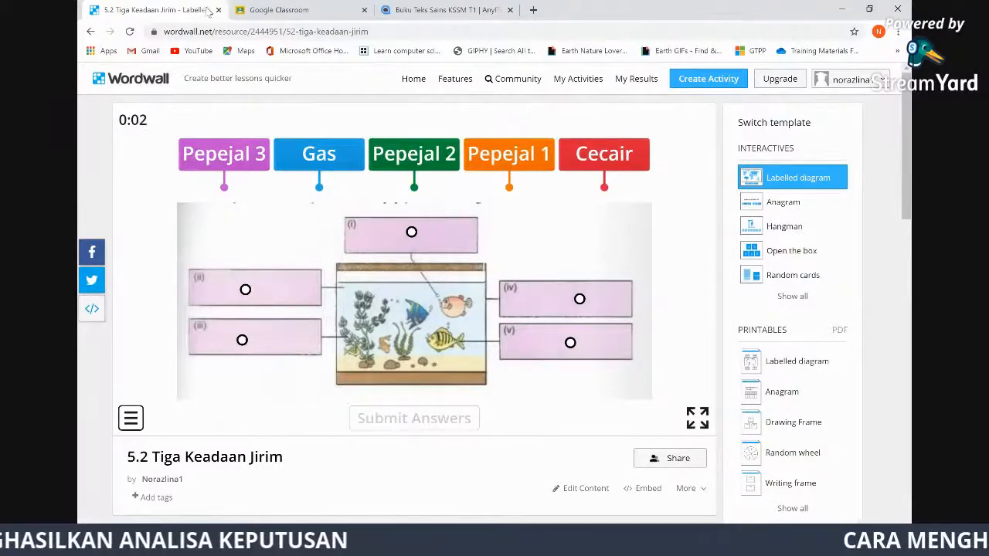
Back in the Classroom assignment draft, change the points to 5
left_click(437, 11)
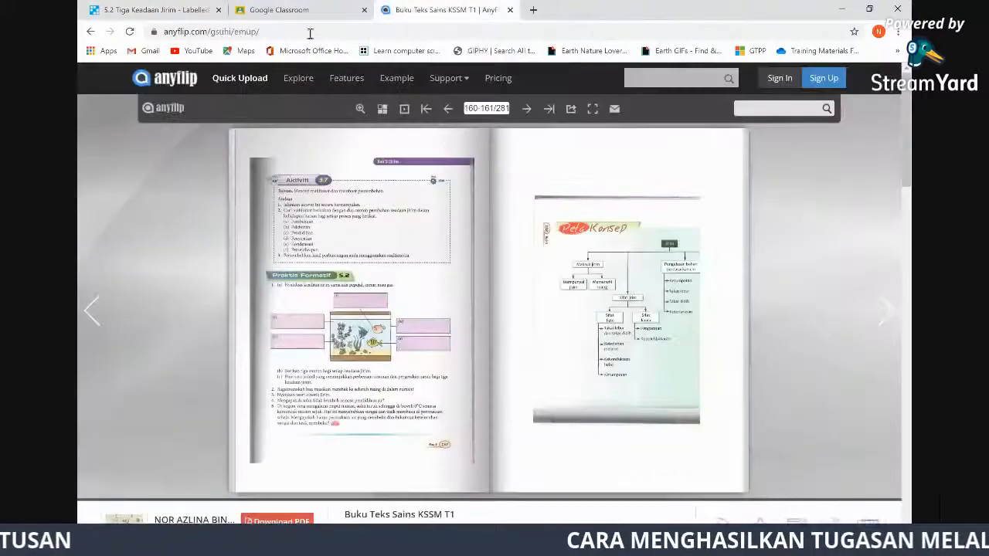
left_click(317, 10)
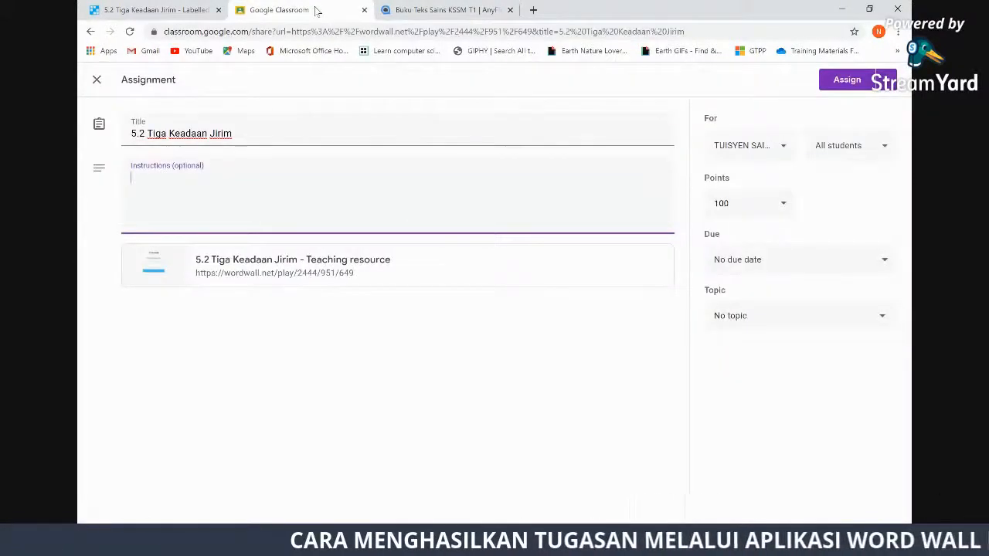
left_click(744, 204)
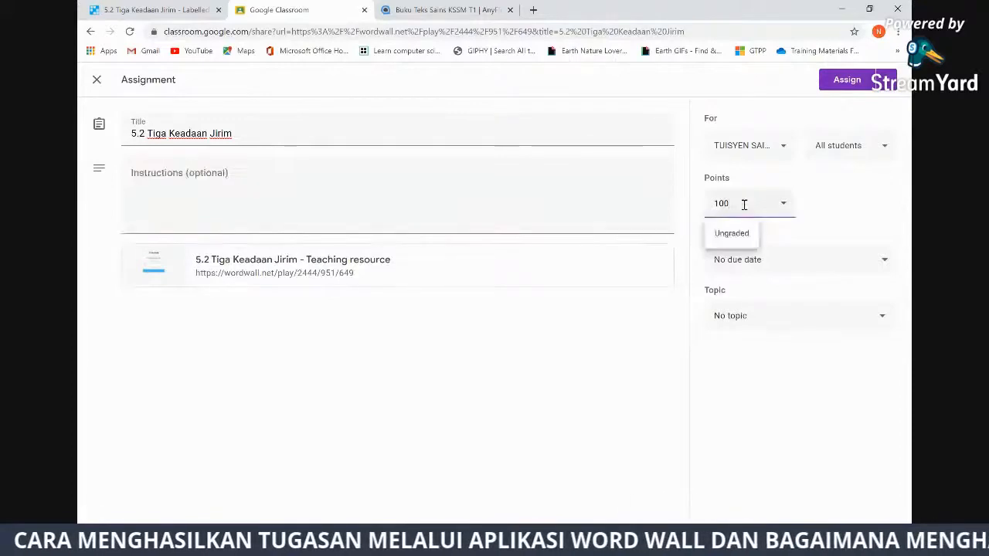
key("BackSpace")
key("BackSpace")
key("BackSpace")
type("5")
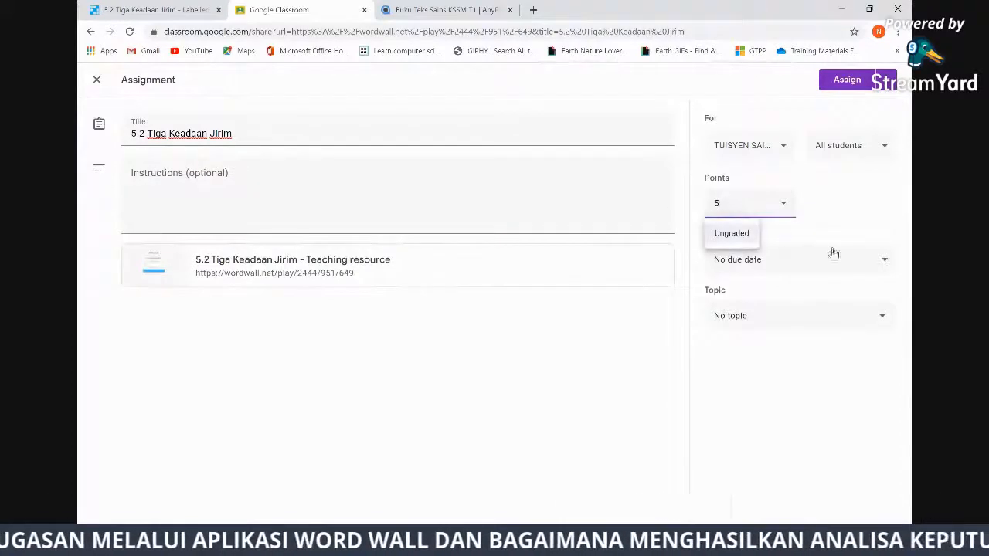
left_click(794, 279)
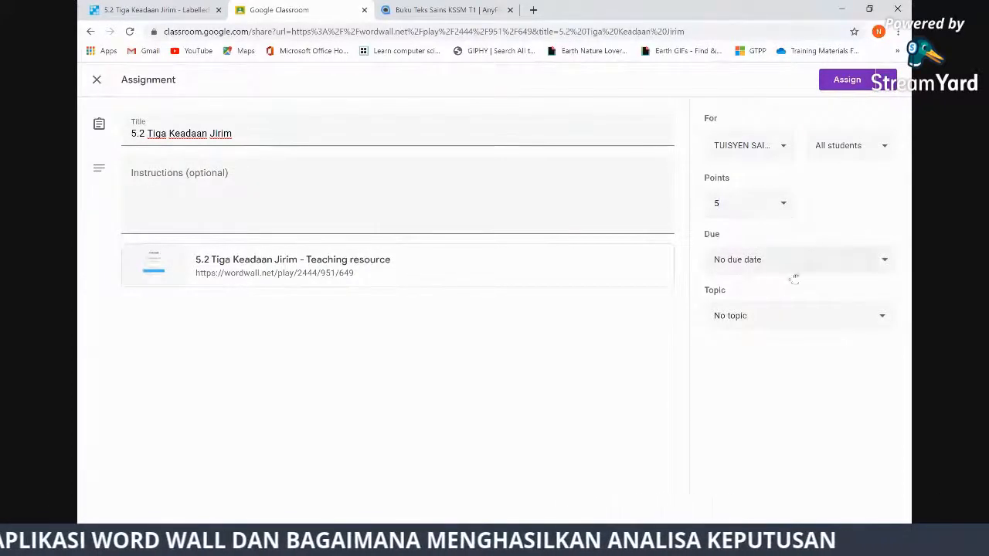
Create and assign the new topic Bab 5
left_click(775, 321)
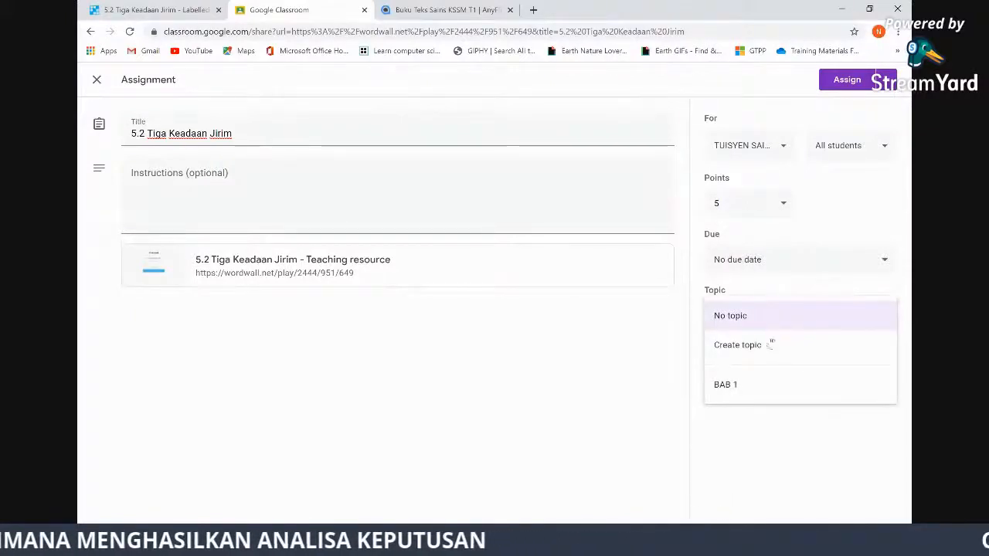
left_click(765, 344)
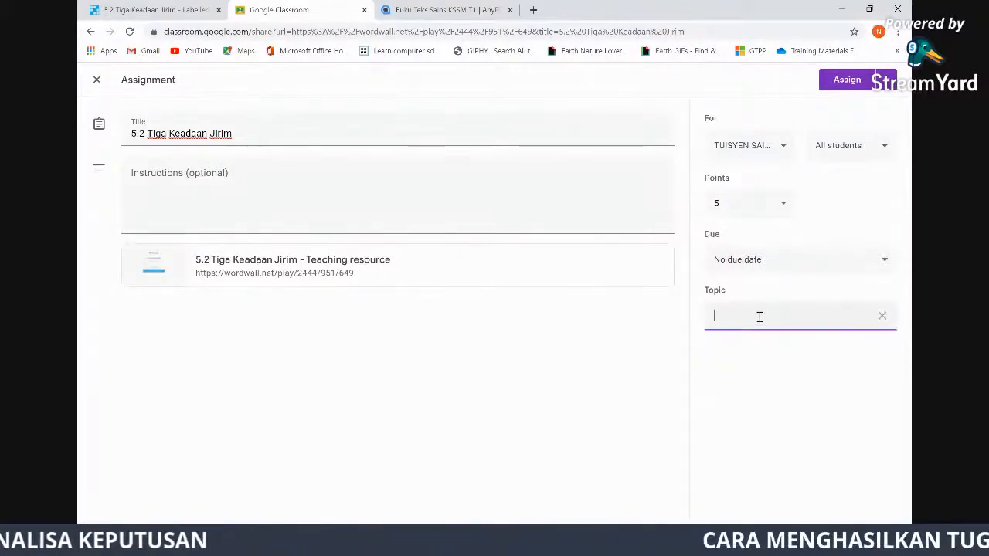
type("Bab 5")
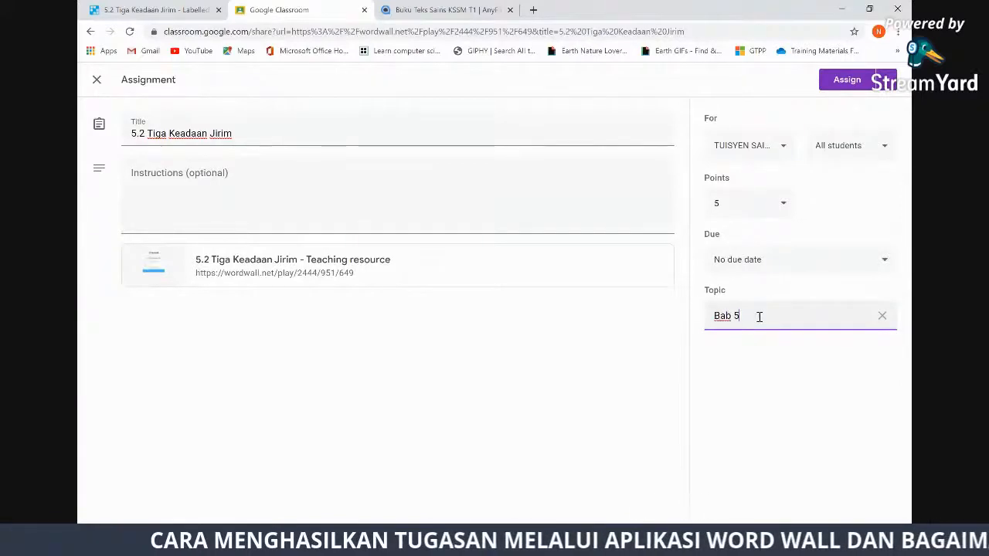
left_click(184, 171)
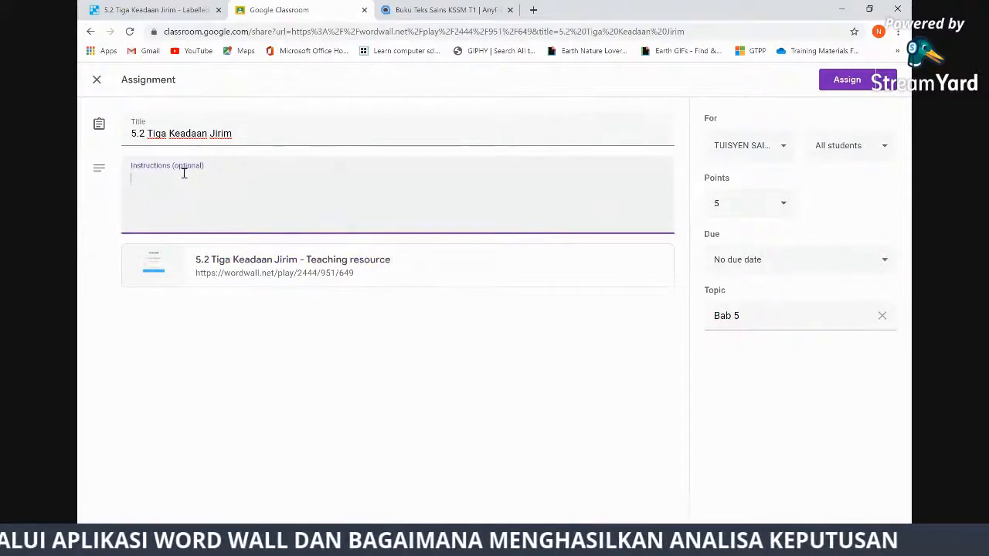
Enter the instructions 'Klik yang disertakan dan jawab soalan . Turn in tugasan setelas siap'
type("Klik link")
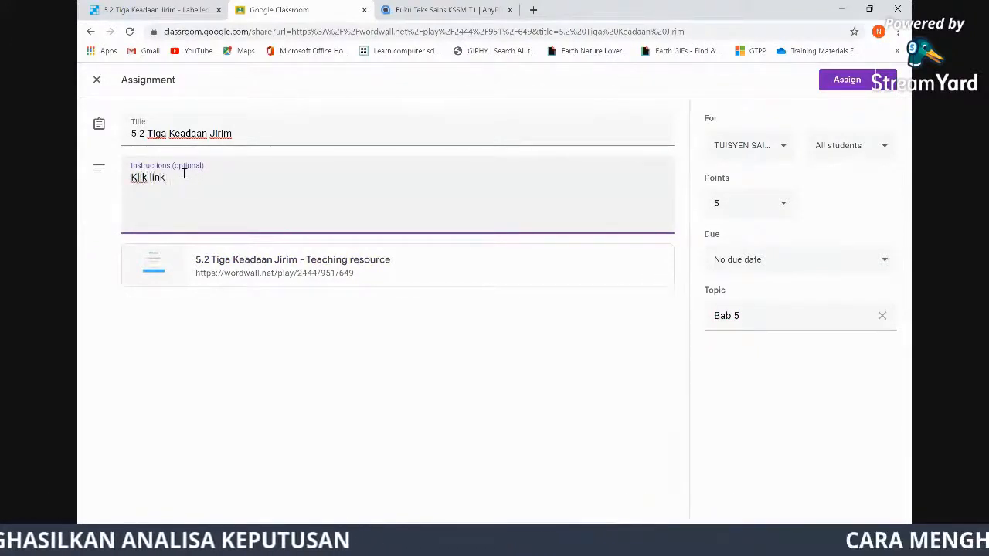
type(" yang disertaka")
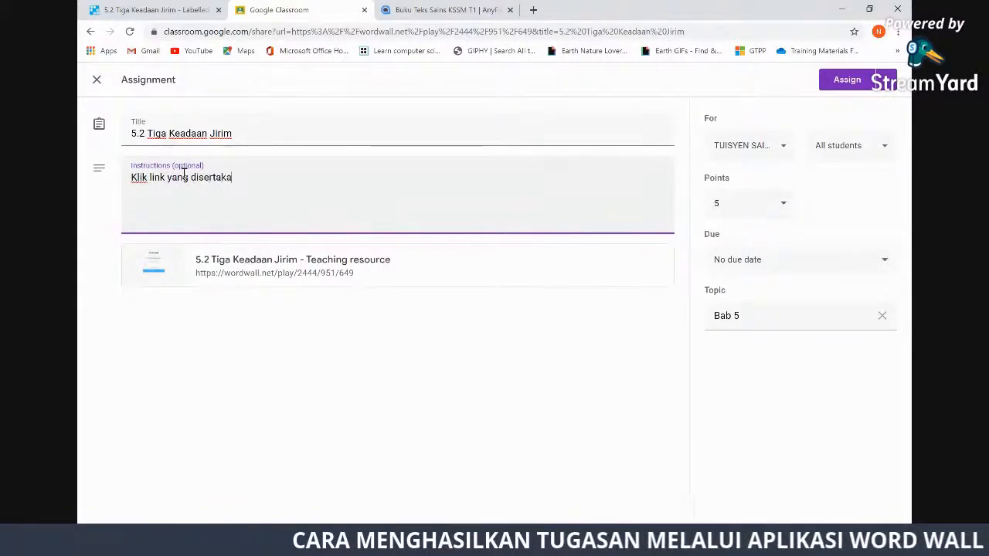
type("n dan")
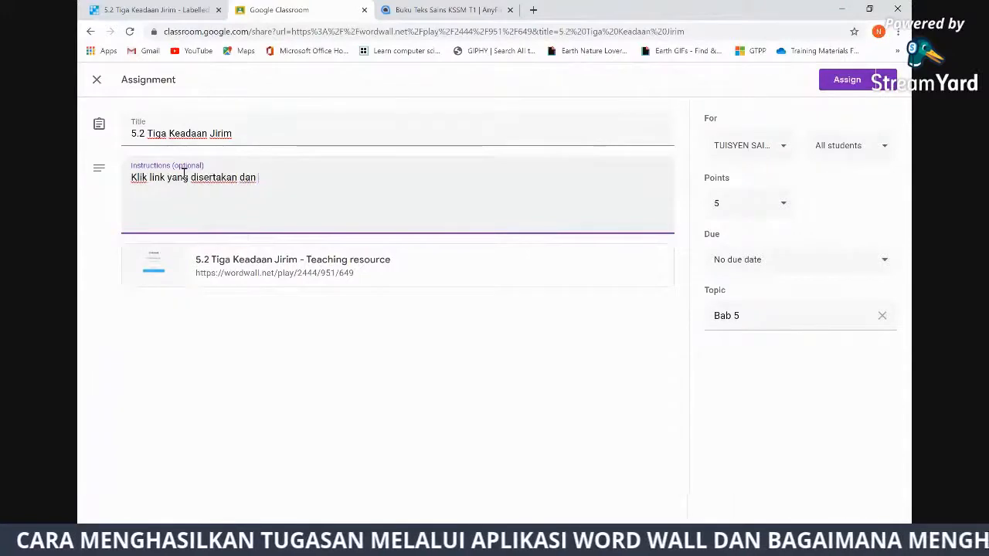
type(" ja")
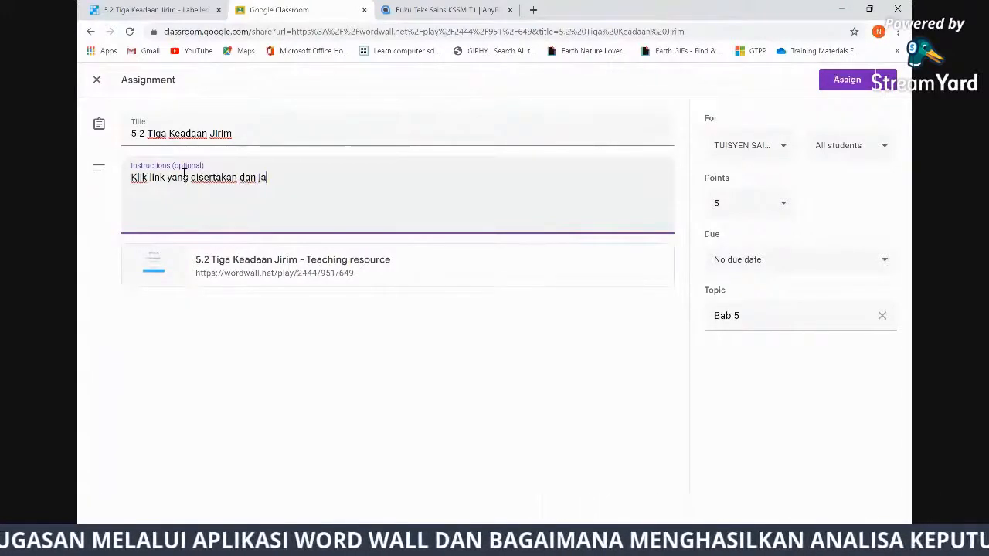
type("wab soalan")
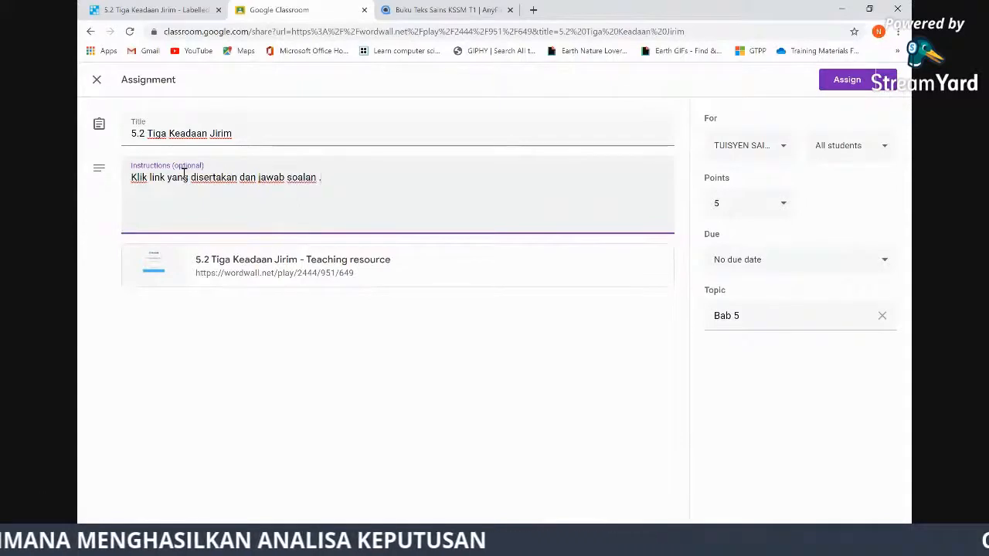
type(" .")
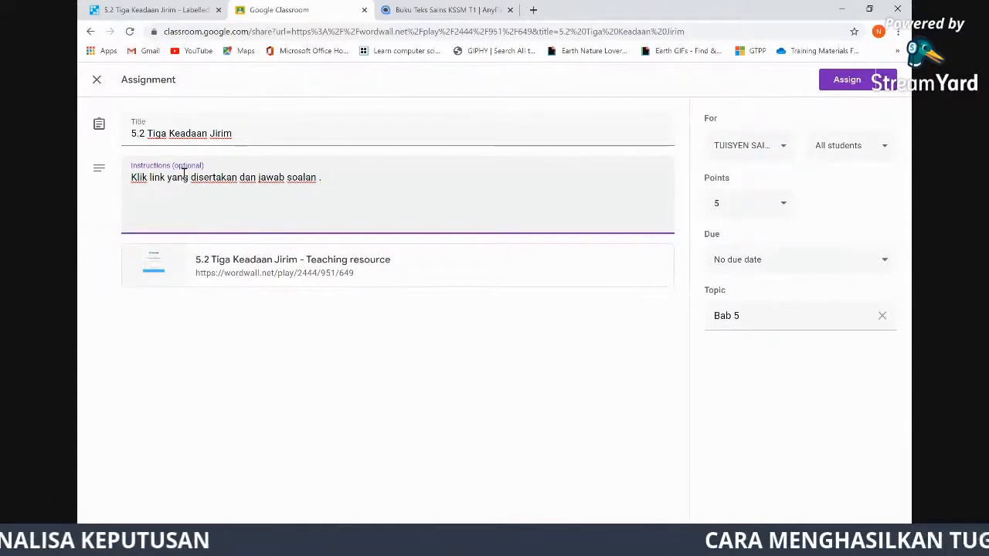
type(" Turn ")
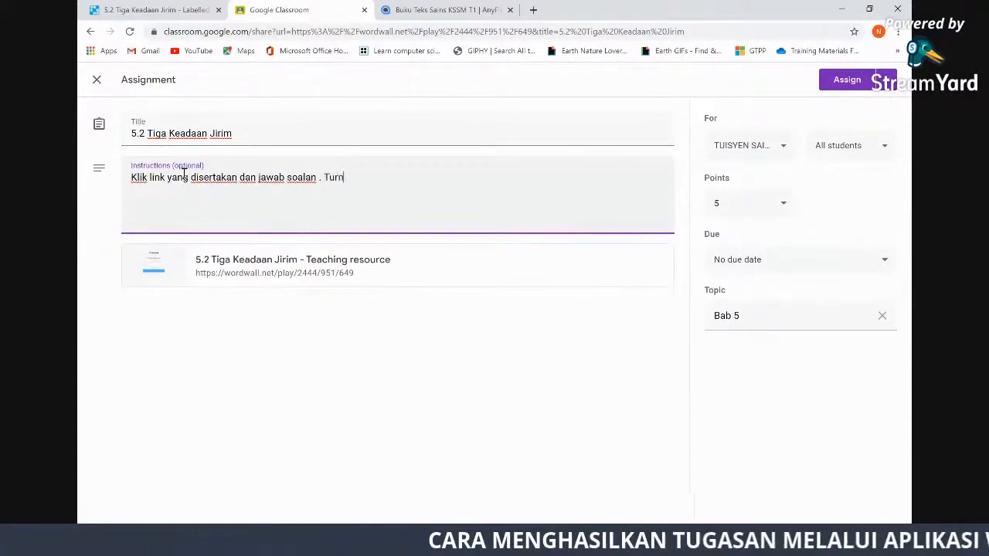
type("in ")
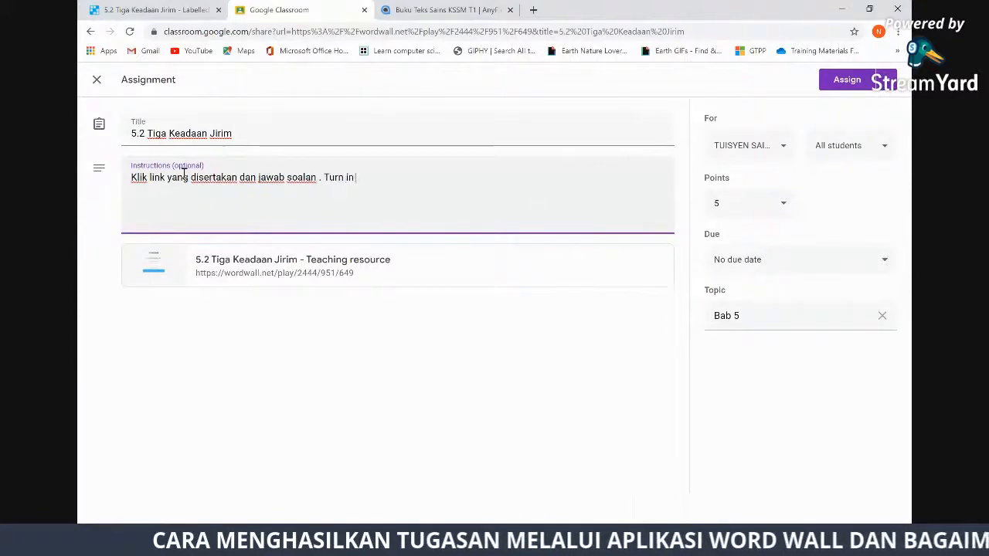
type("tugasan se")
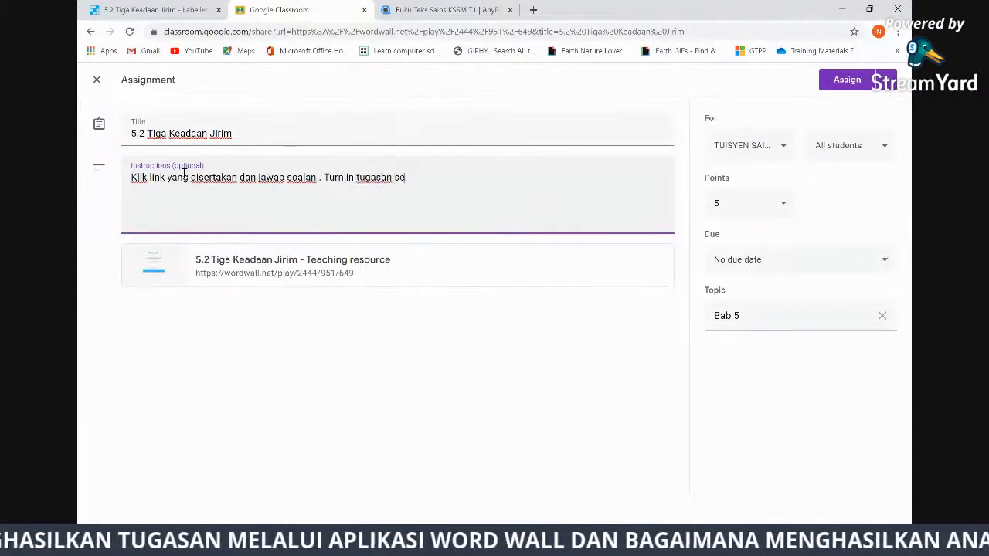
type("tela")
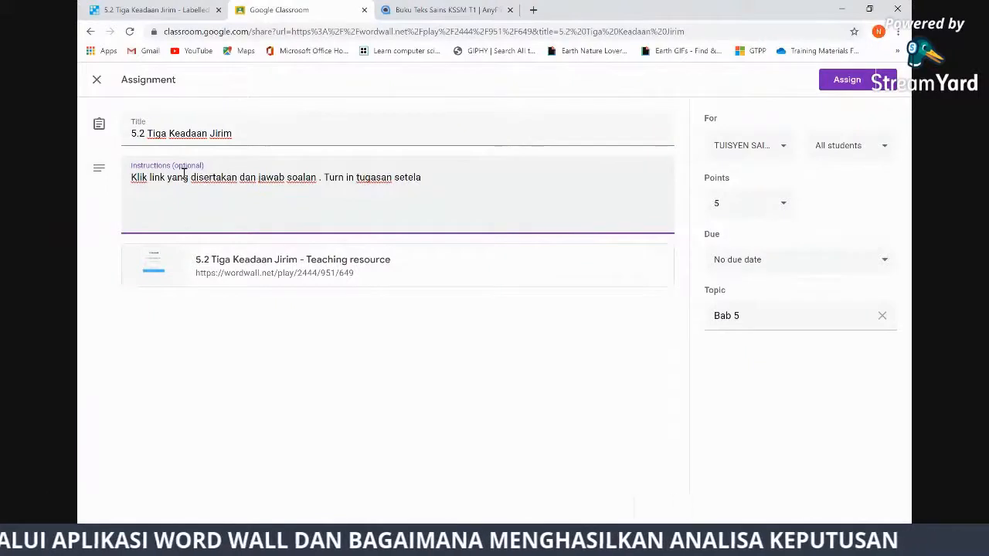
type("s siap.")
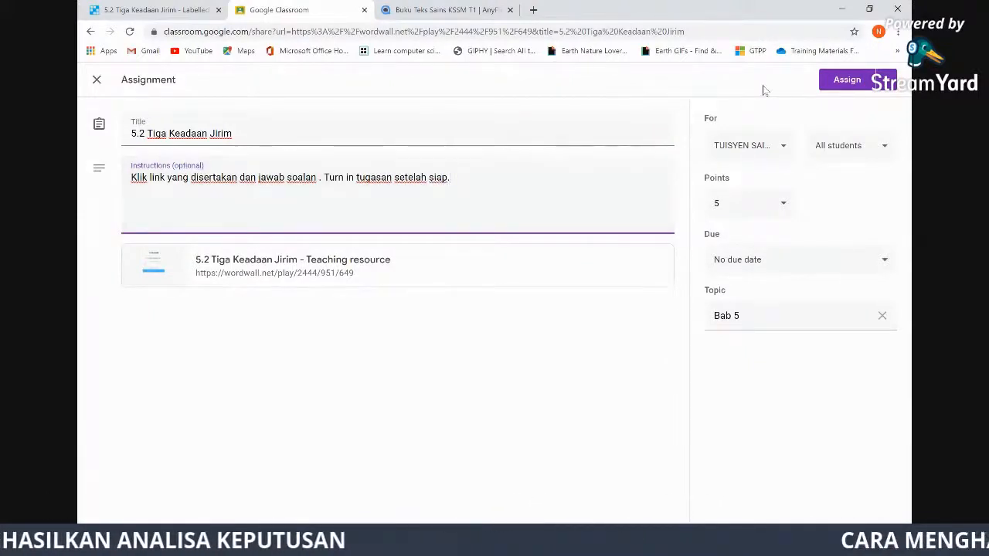
Schedule the assignment to post on Jun 7, 2020 at 8:00 AM, then go to the class page
left_click(886, 80)
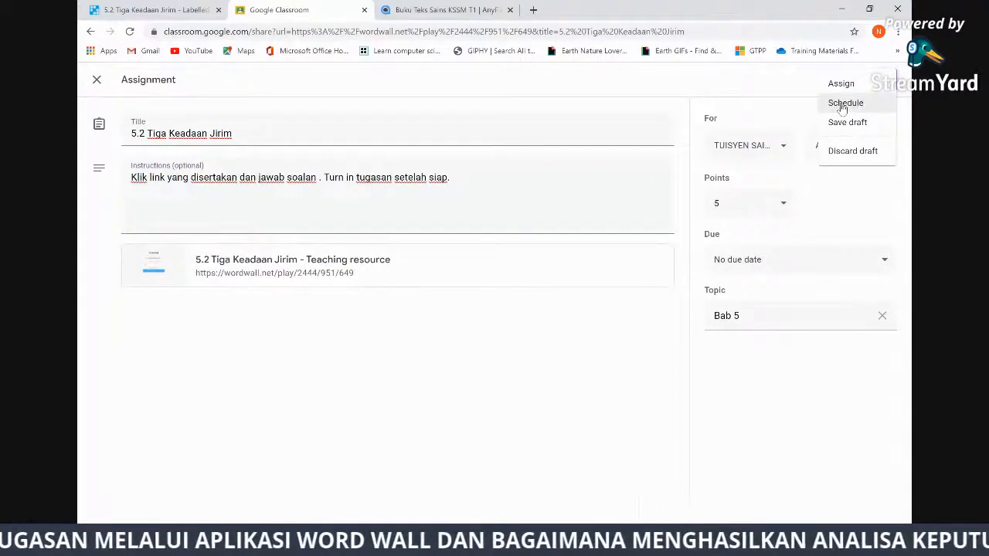
left_click(842, 107)
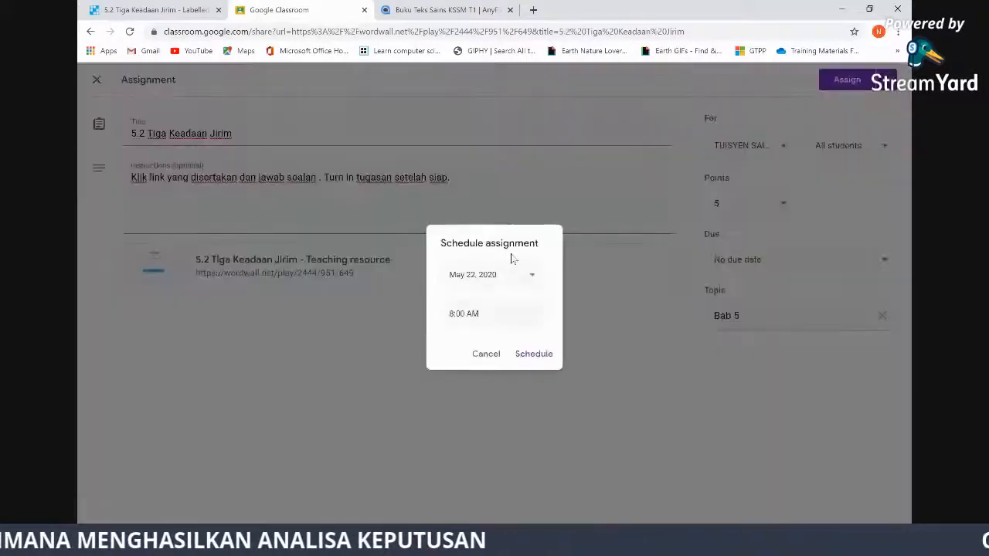
left_click(532, 276)
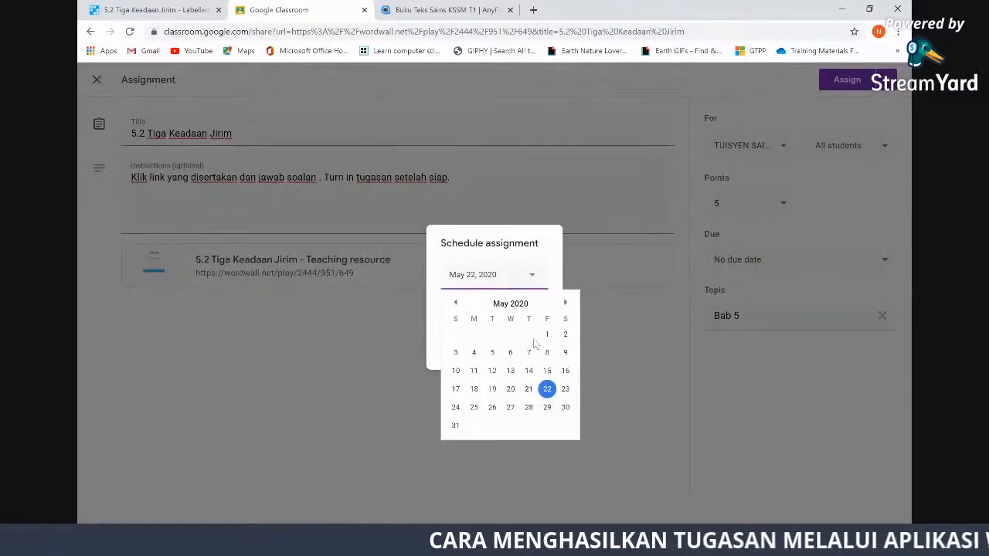
left_click(565, 303)
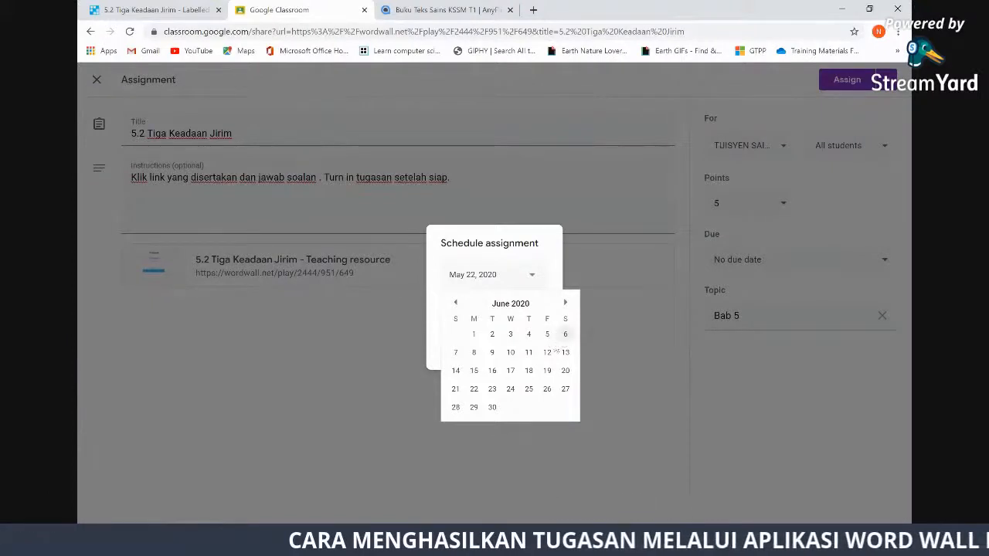
left_click(456, 354)
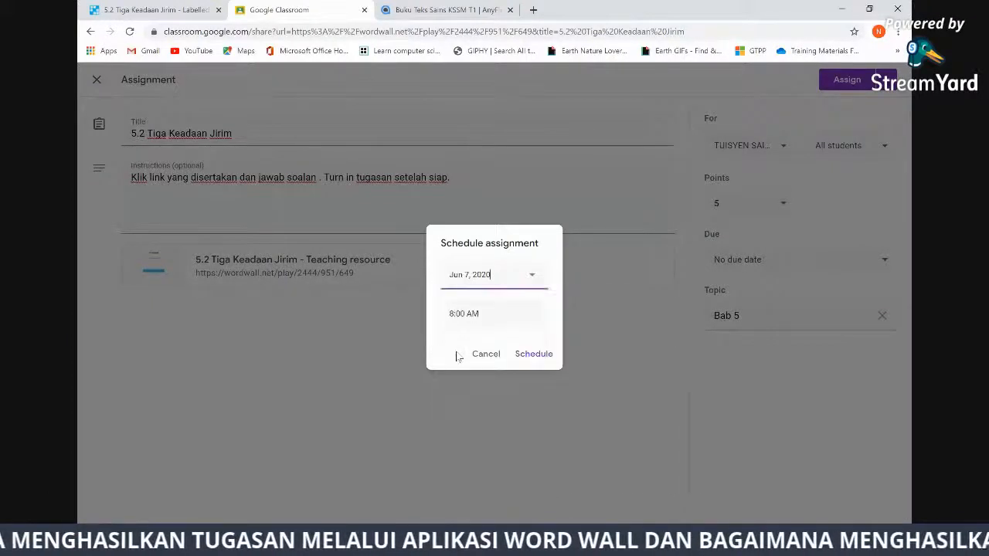
left_click(544, 355)
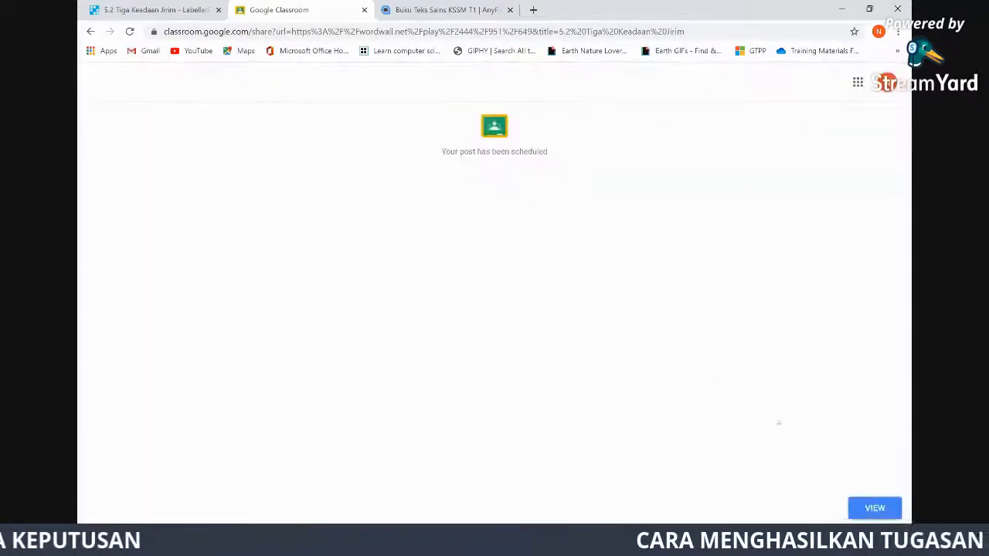
left_click(873, 506)
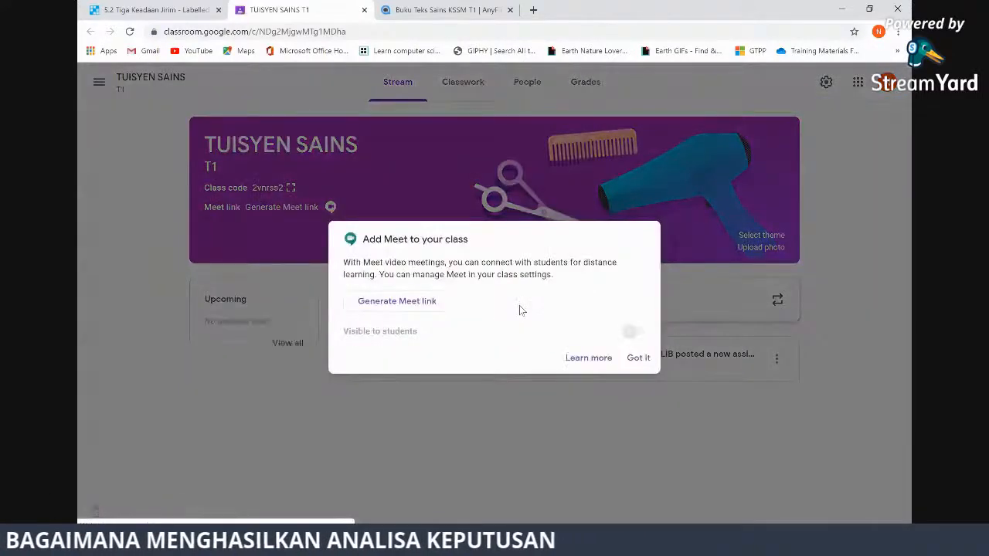
On Classwork, move the BAB 1 post under its topic and expand the 5.2 Tiga Keadaan Jirim assignment
left_click(638, 358)
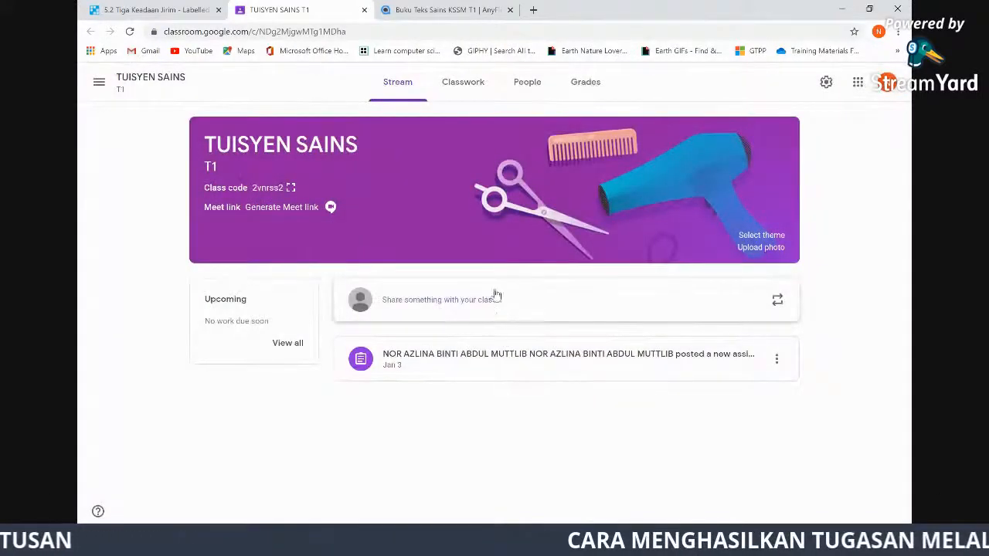
left_click(463, 81)
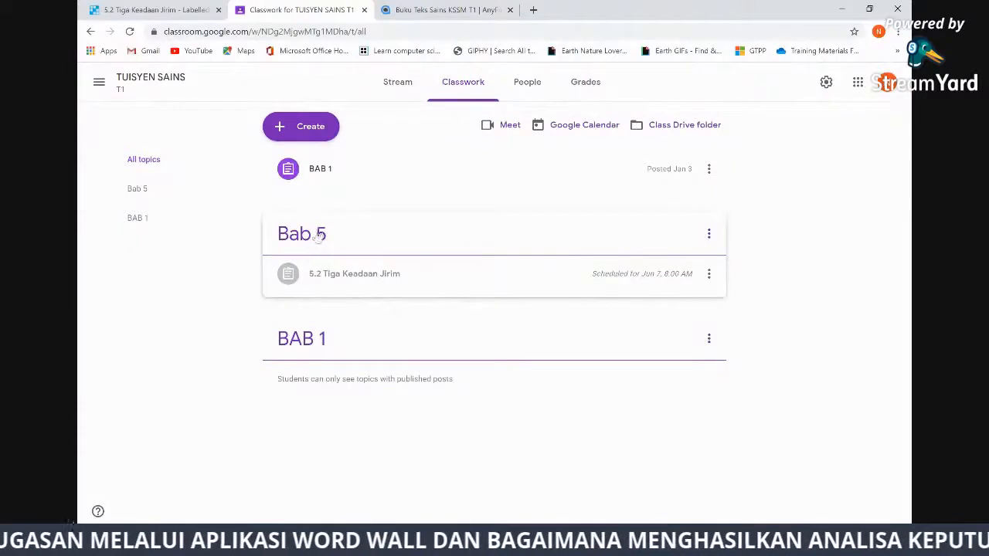
left_click_drag(343, 168, 357, 369)
left_click_drag(364, 193, 363, 347)
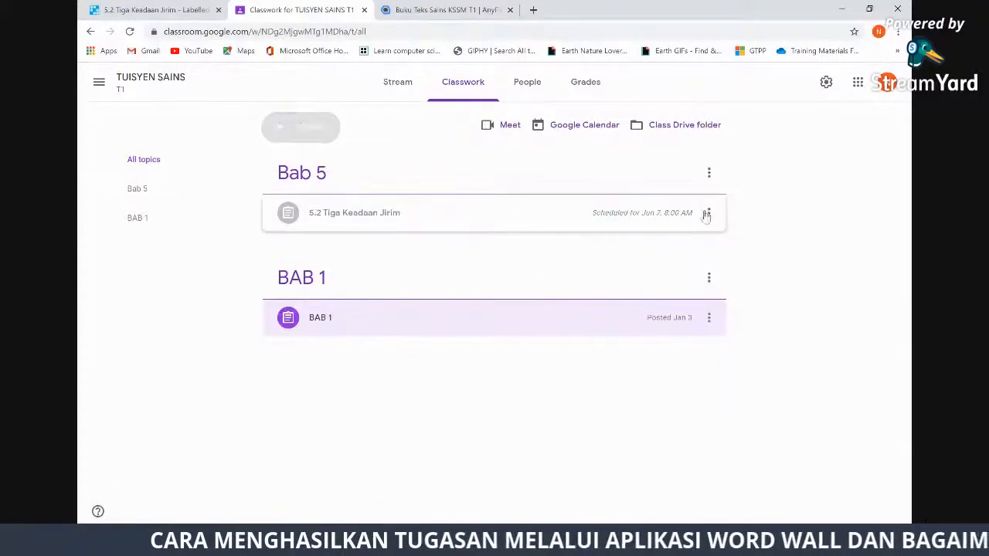
left_click(634, 218)
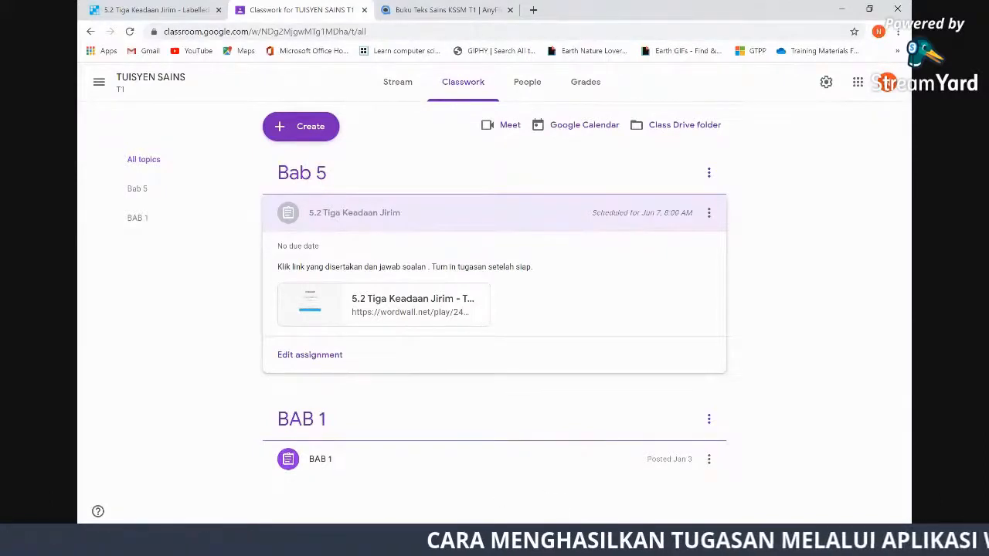
mouse_move(553, 545)
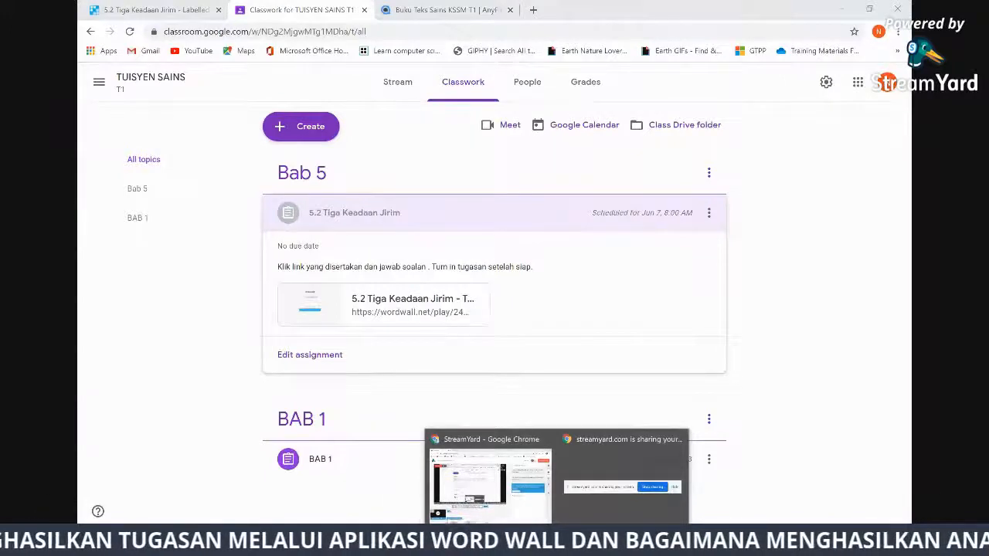
Switch to the StreamYard studio window from the taskbar and open a new tab with Ctrl+T
left_click(490, 480)
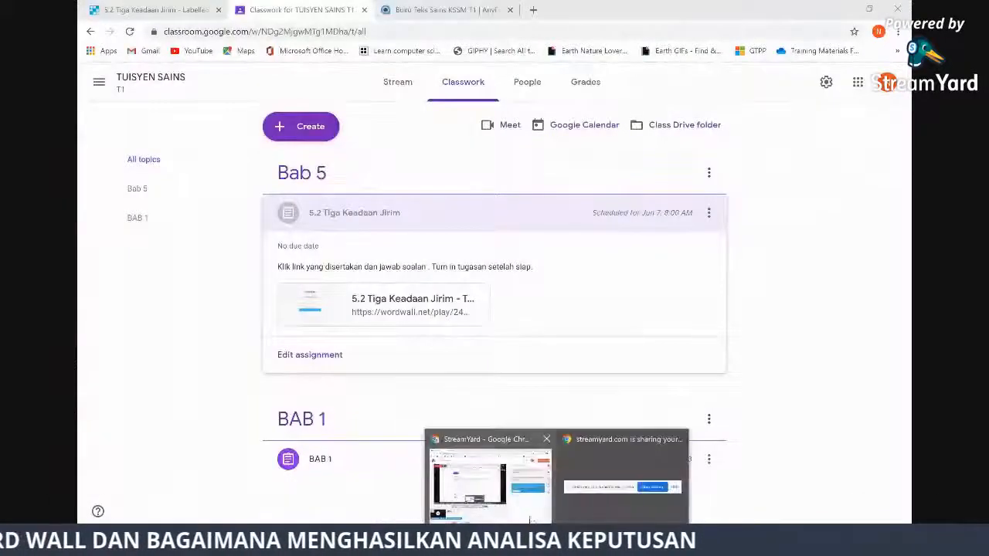
left_click(525, 506)
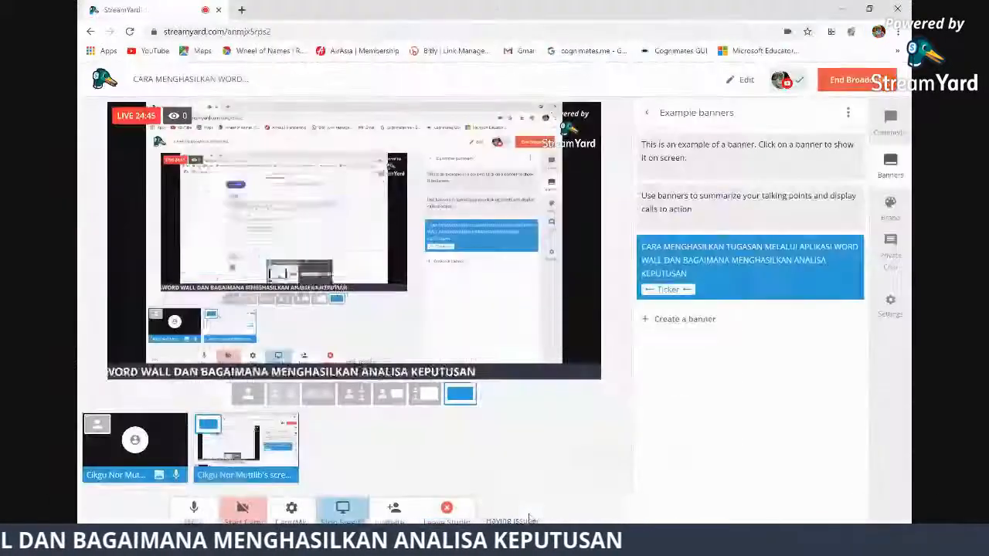
key("ctrl+t")
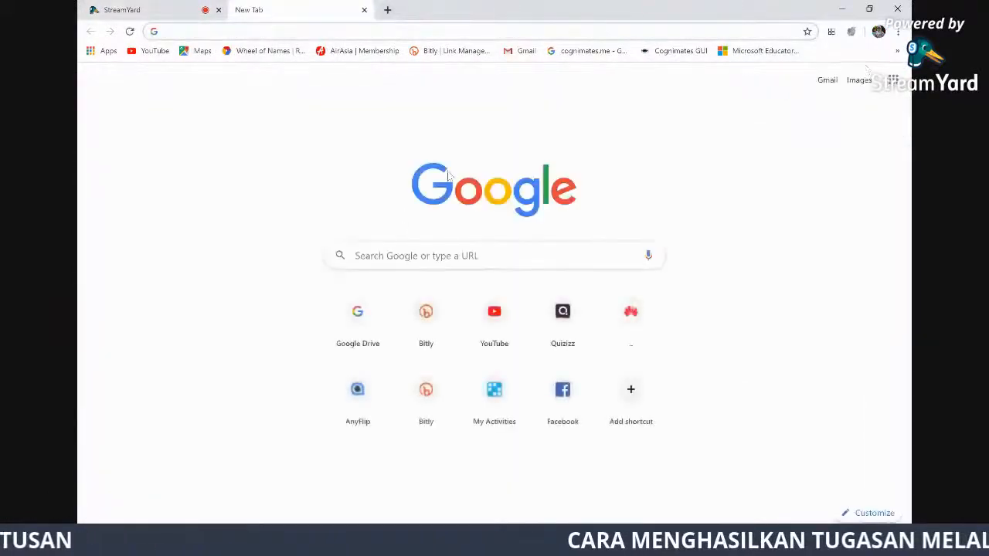
Use the Google apps launcher to reach Google Drive, then open Google Classroom's class list
left_click(894, 83)
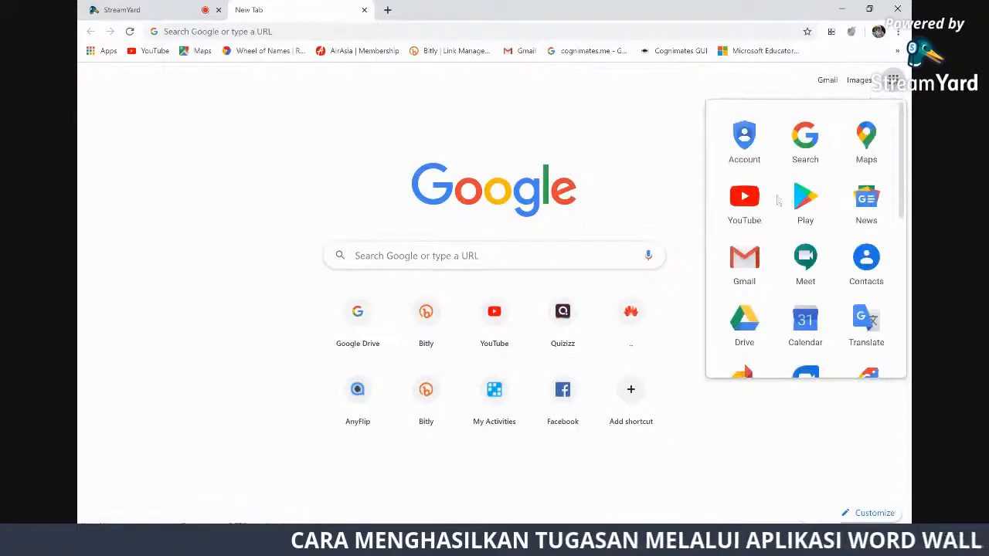
left_click(754, 321)
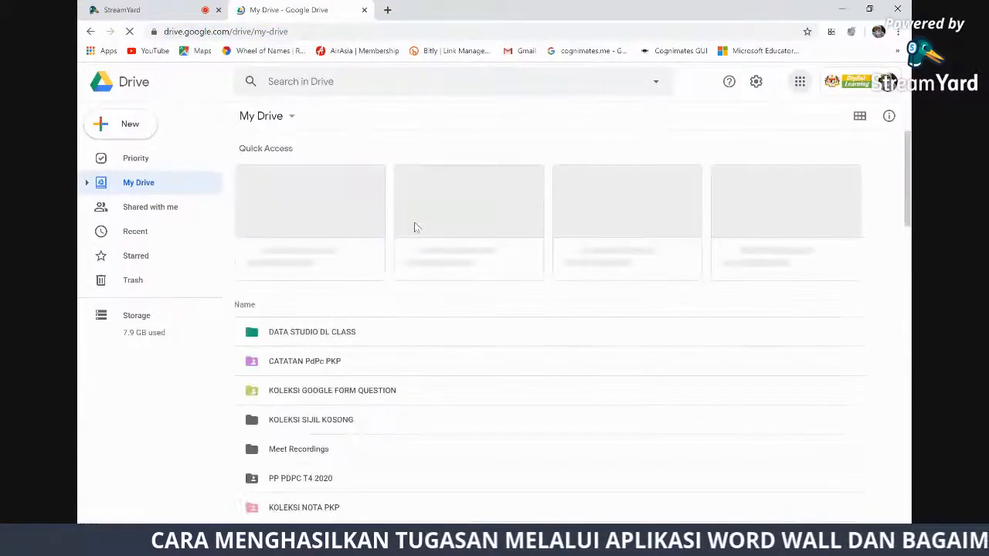
left_click(800, 81)
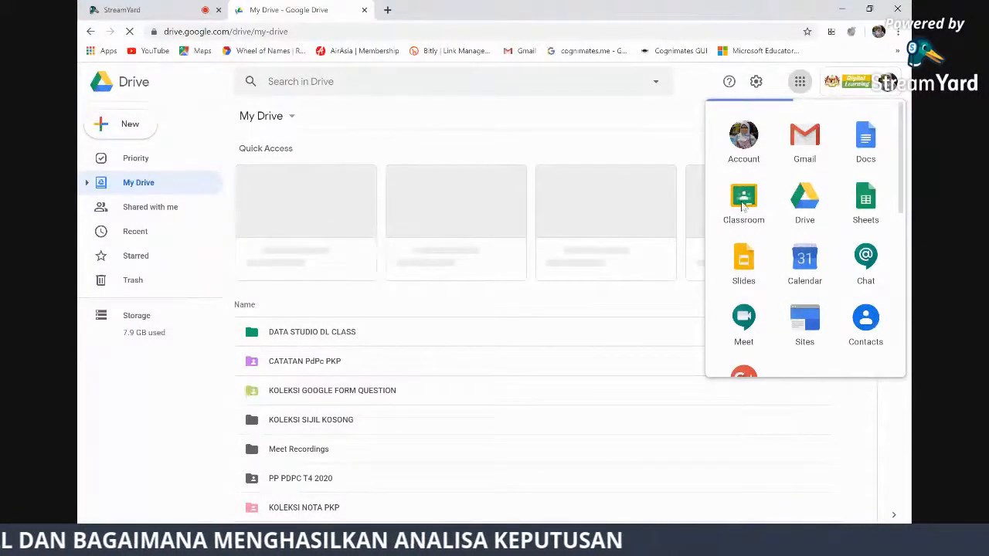
left_click(743, 202)
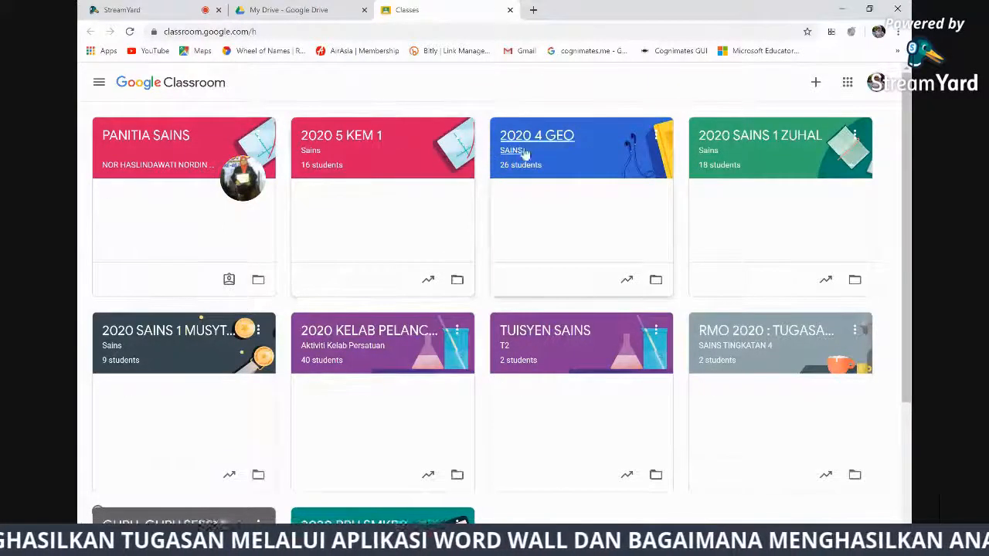
Open the 2020 SAINS 1 ZUHAL classwork and expand the 4.3.1 Kitar Haid assignment's details and options
left_click(787, 142)
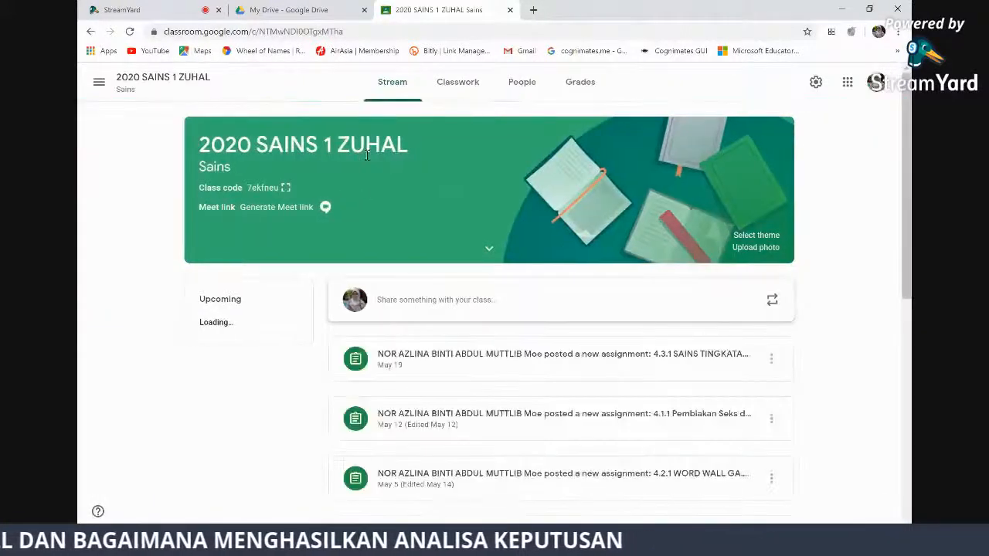
left_click(462, 83)
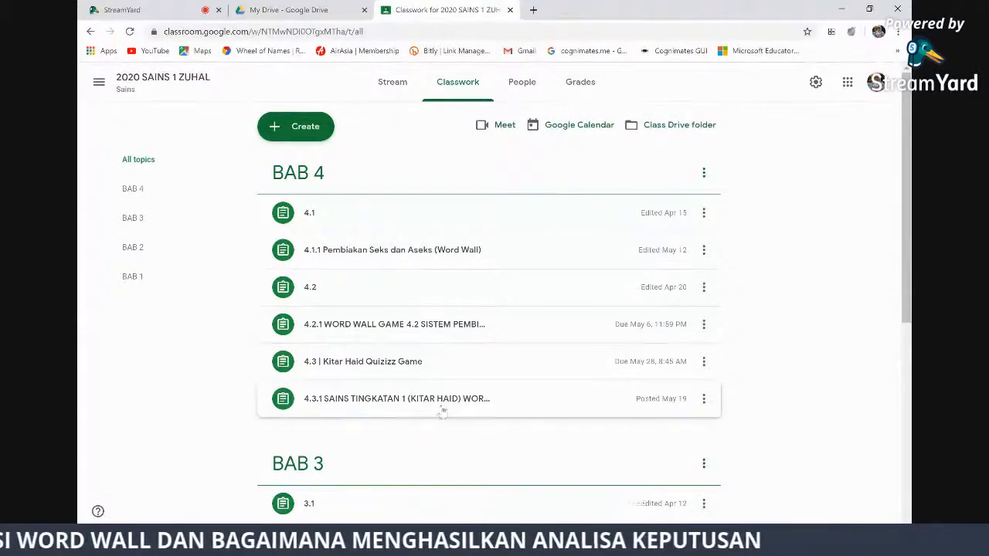
left_click(442, 399)
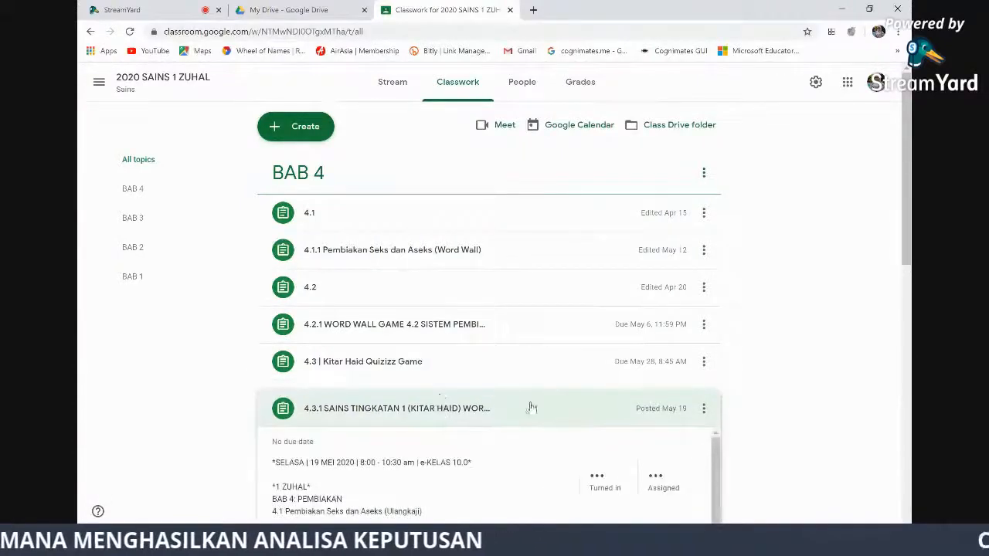
scroll(764, 386, "down", 3)
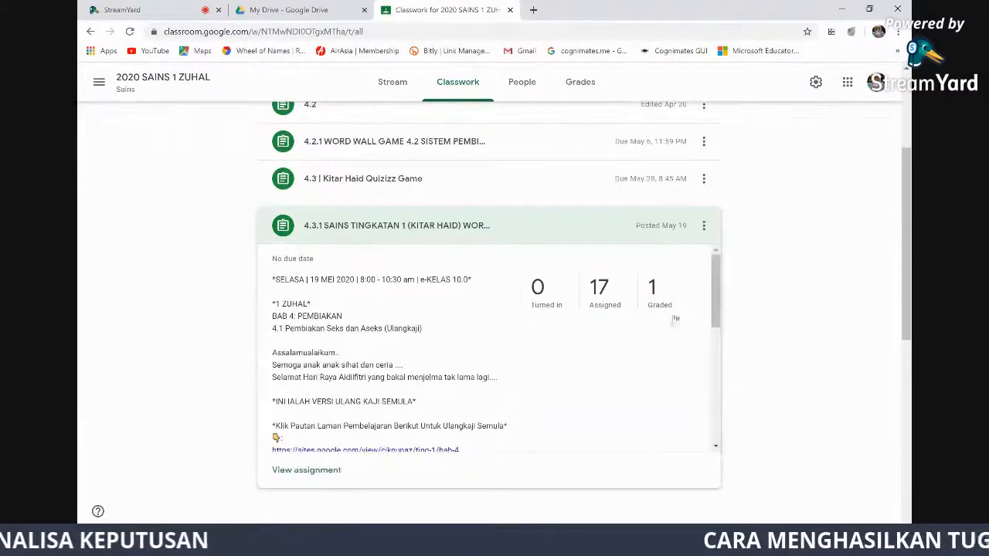
scroll(461, 378, "down", 3)
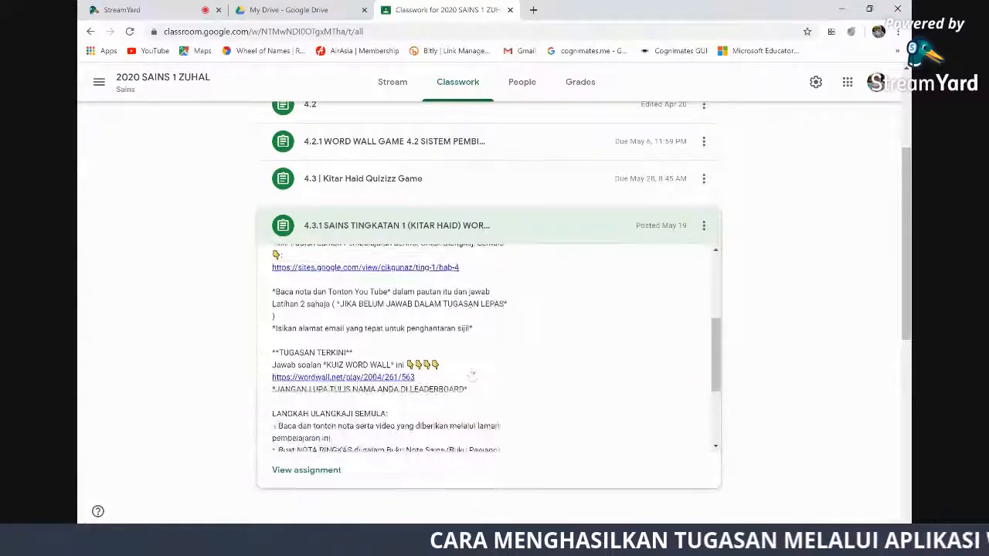
scroll(467, 377, "up", 3)
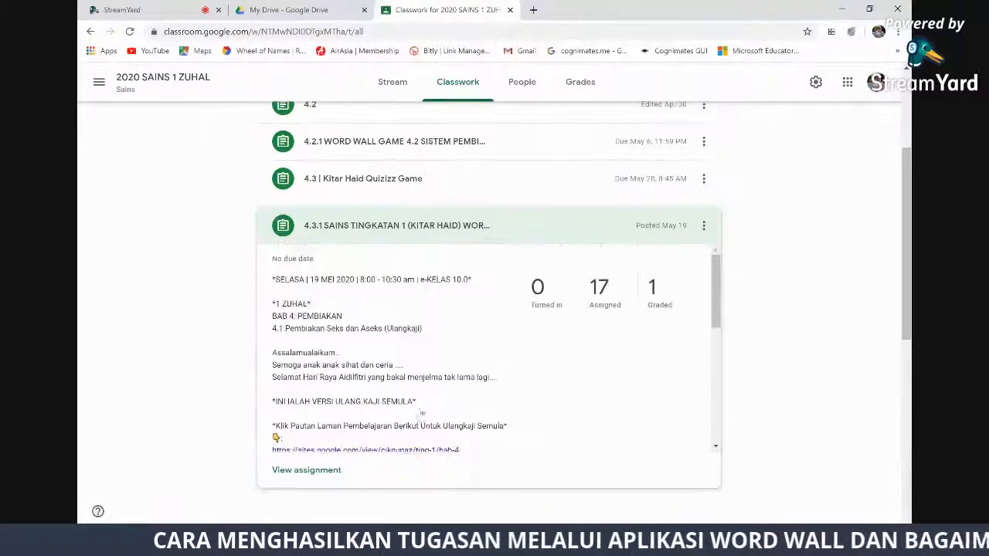
left_click(704, 228)
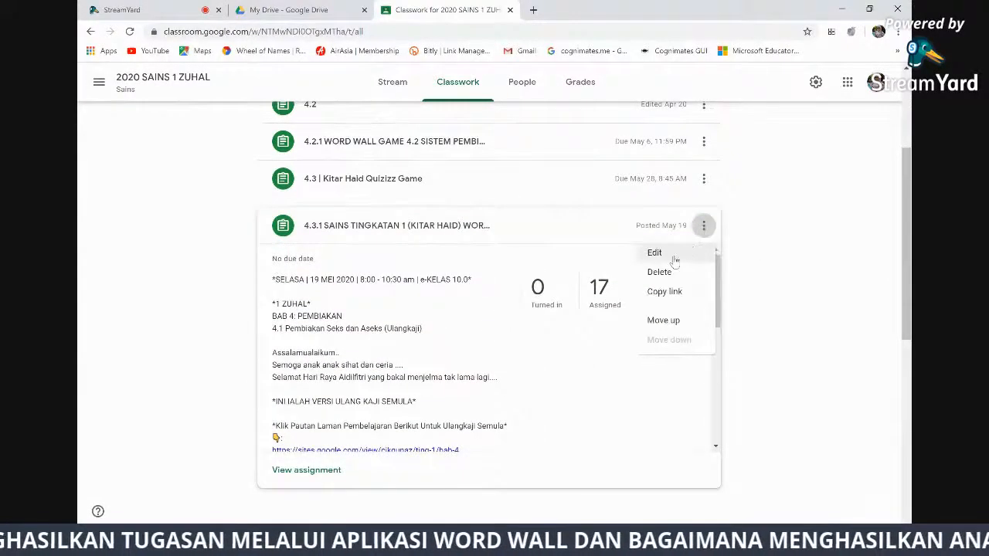
key("Return")
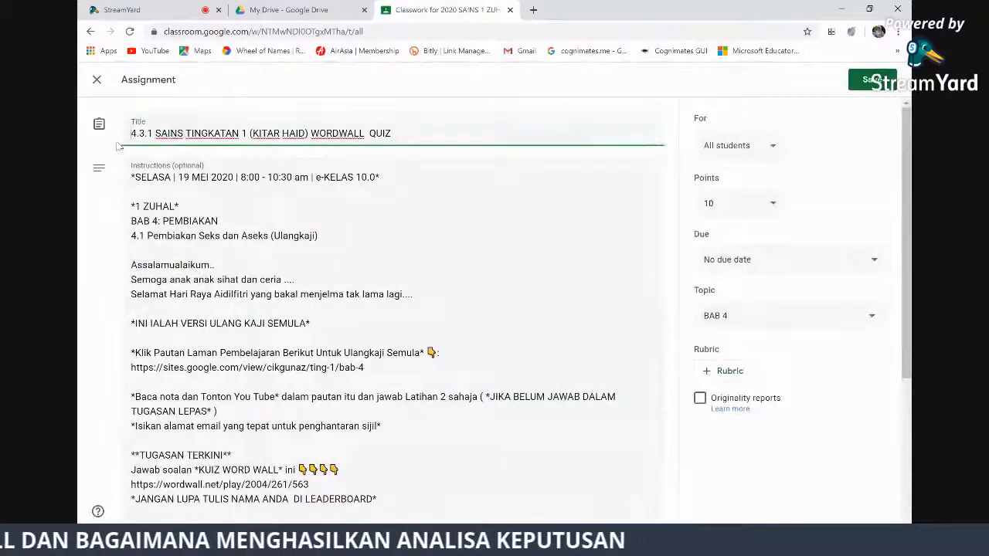
scroll(189, 319, "down", 3)
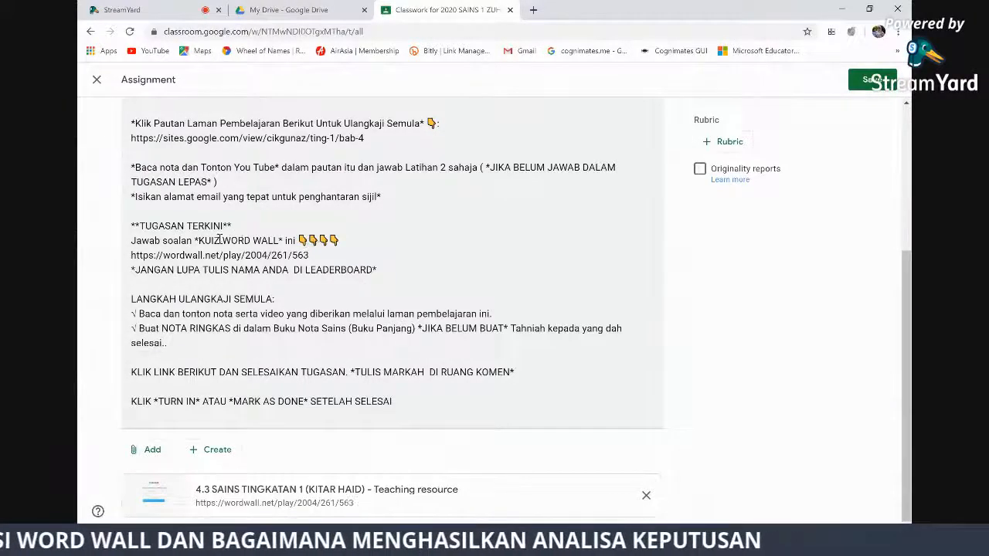
scroll(221, 232, "up", 3)
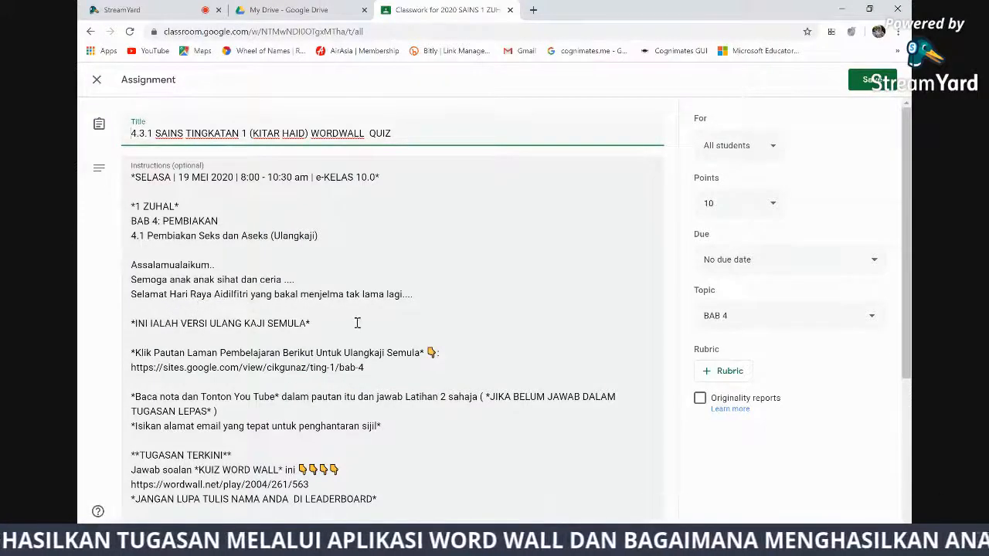
scroll(415, 338, "down", 3)
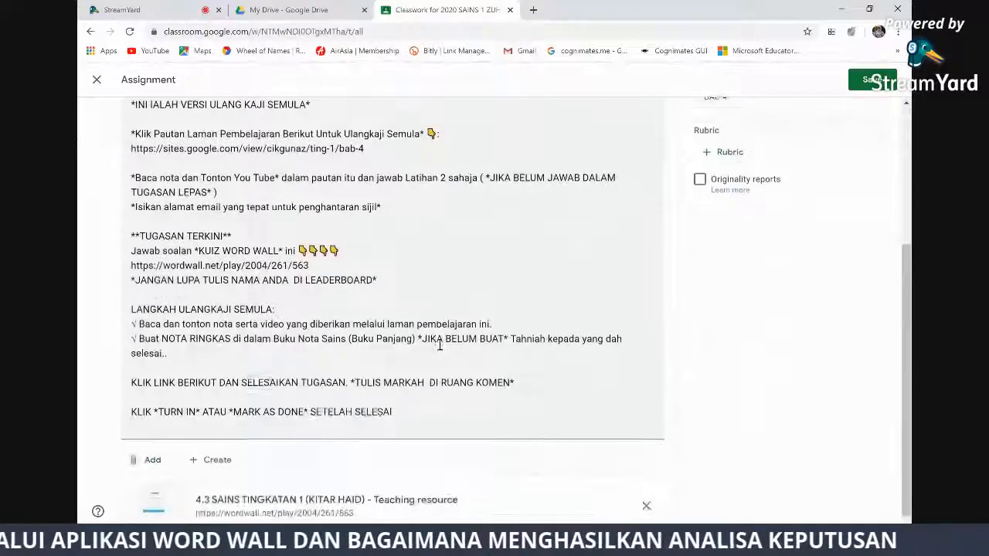
scroll(440, 346, "up", 3)
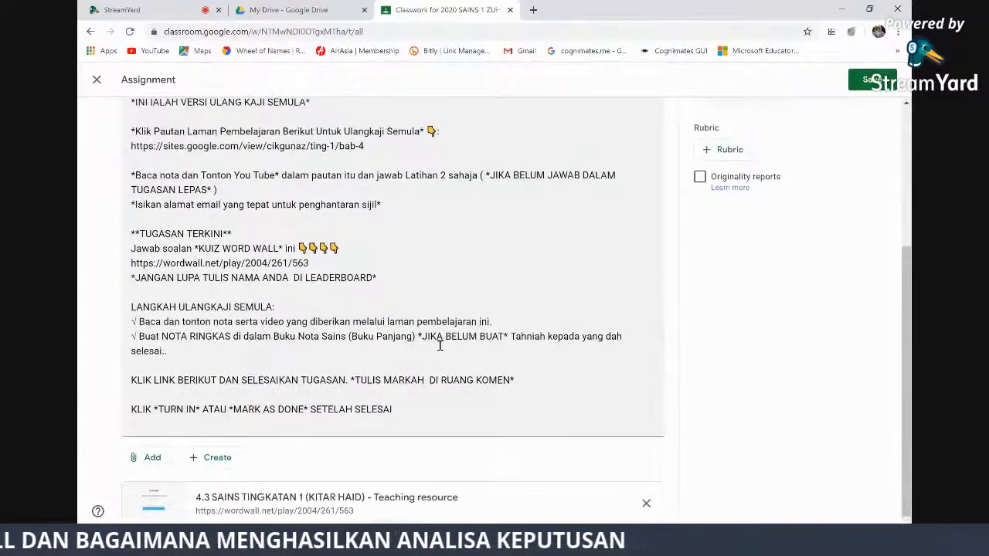
left_click(97, 81)
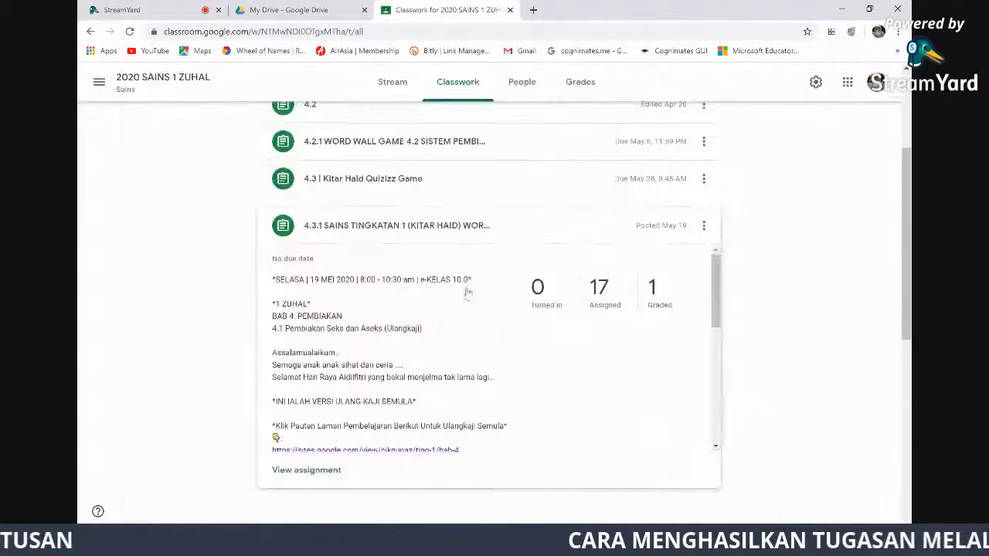
View the graded student work for 4.3.1 Kitar Haid, then open a new browser tab
left_click(654, 294)
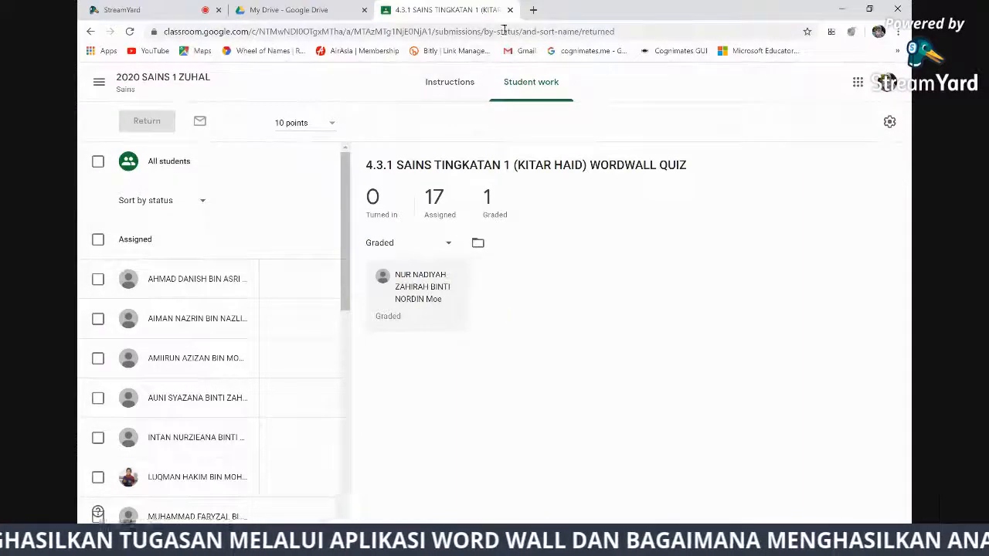
left_click(535, 9)
Go to wordwall.net/myactivities in the new tab and zoom the page in twice
left_click(529, 32)
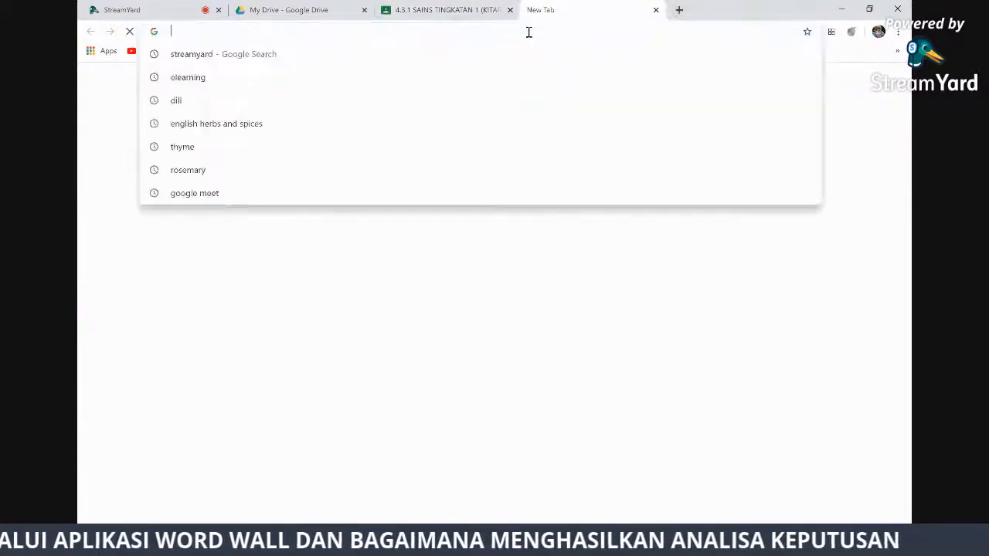
type("w")
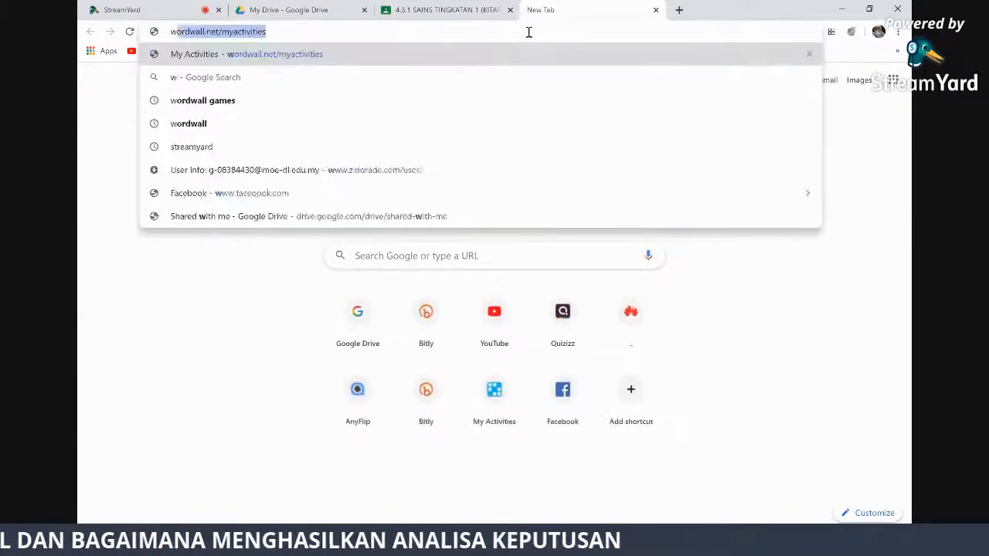
type("ord")
key("Return")
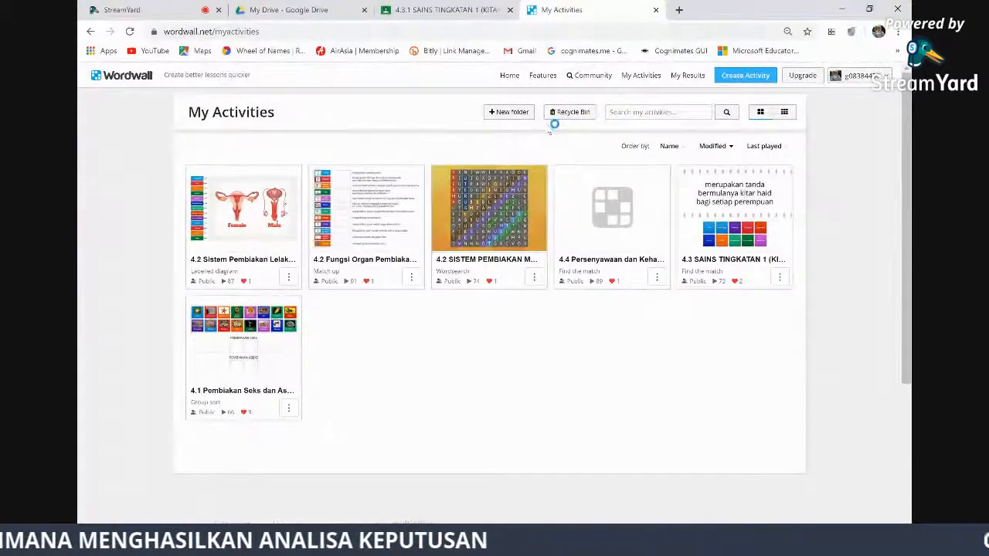
key("ctrl+plus")
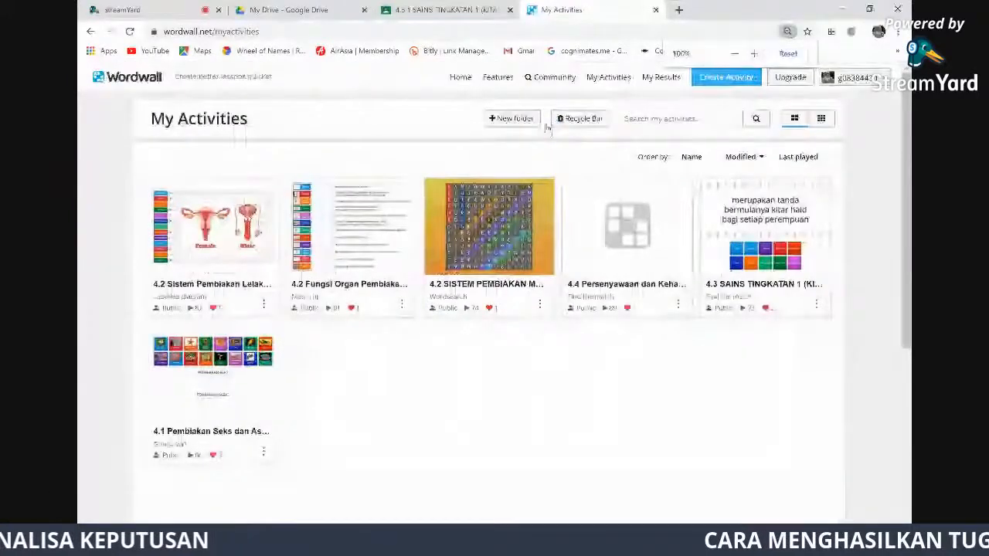
key("ctrl+plus")
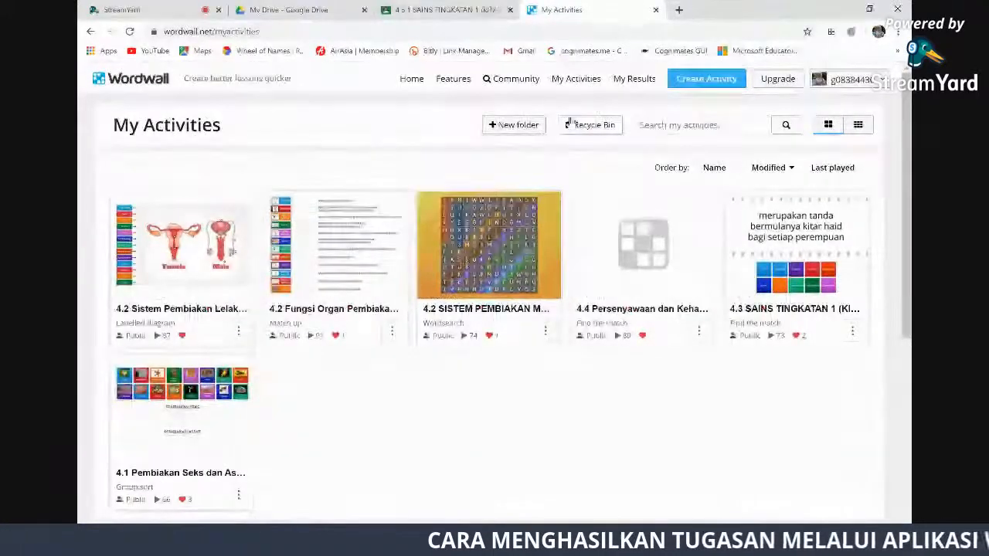
Under My Results, open the Result 1 ZUHAL report for 4.3 SAINS TINGKATAN 1
left_click(629, 80)
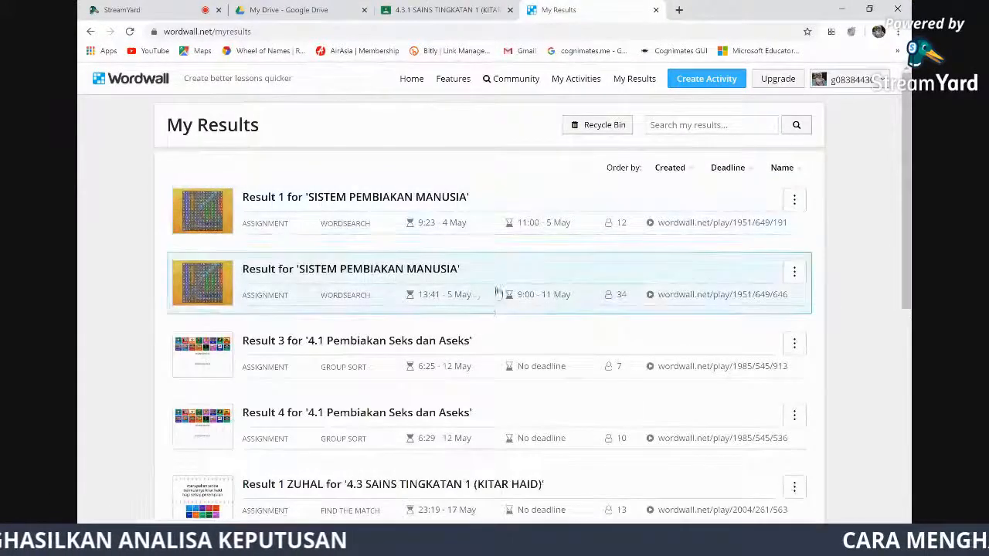
scroll(488, 340, "down", 3)
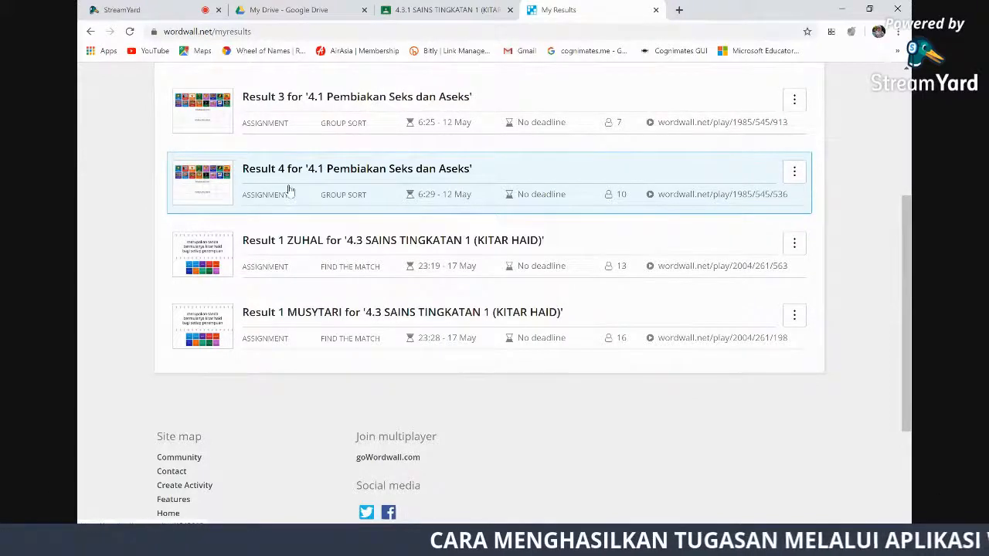
left_click(360, 264)
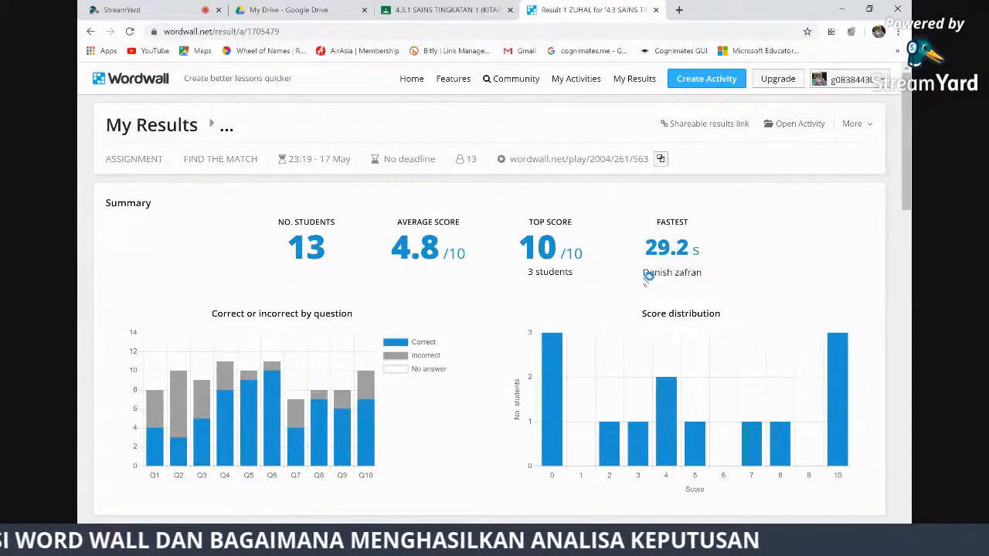
Show all 13 leaderboard entries in the ZUHAL report, then return to the top of the page
scroll(552, 294, "down", 3)
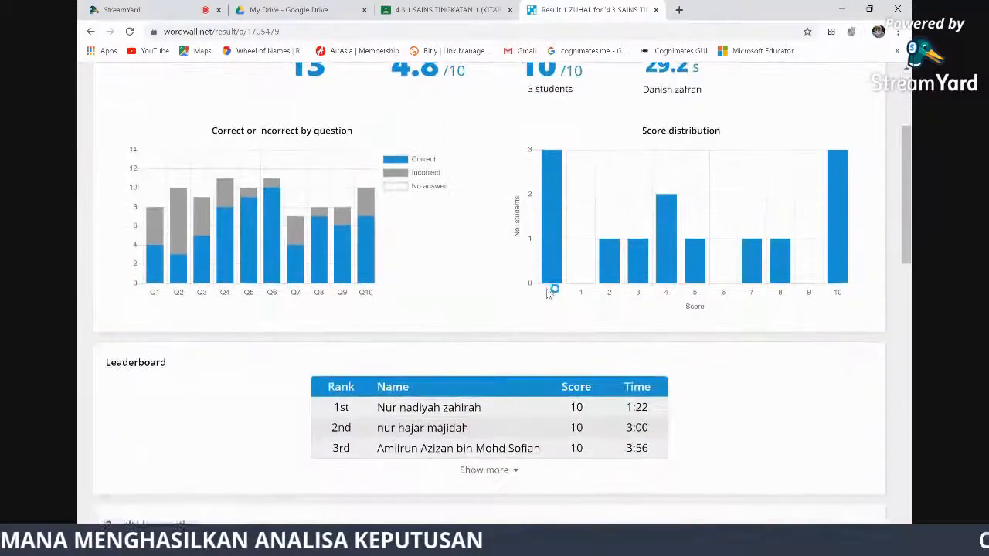
scroll(552, 292, "down", 2)
scroll(552, 292, "up", 2)
mouse_move(255, 248)
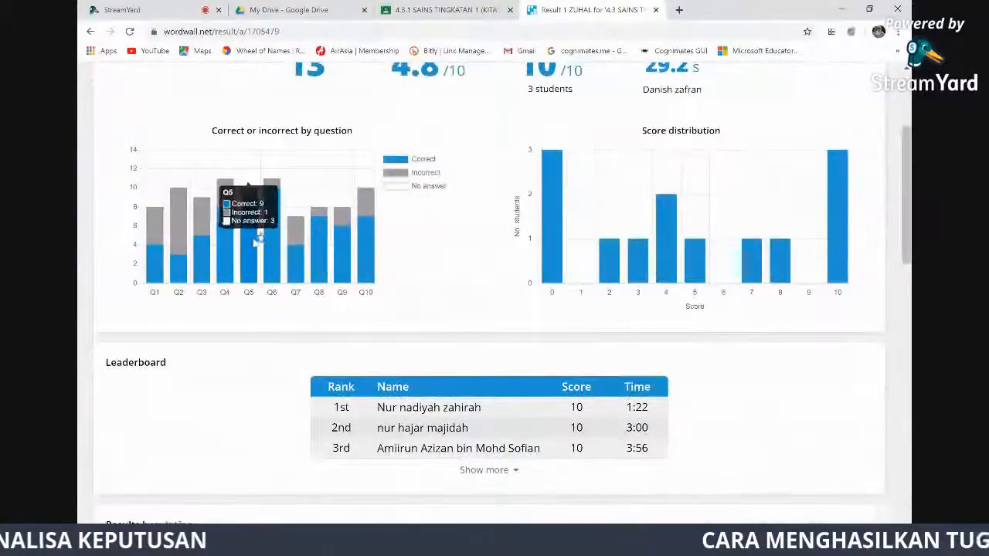
scroll(505, 302, "down", 3)
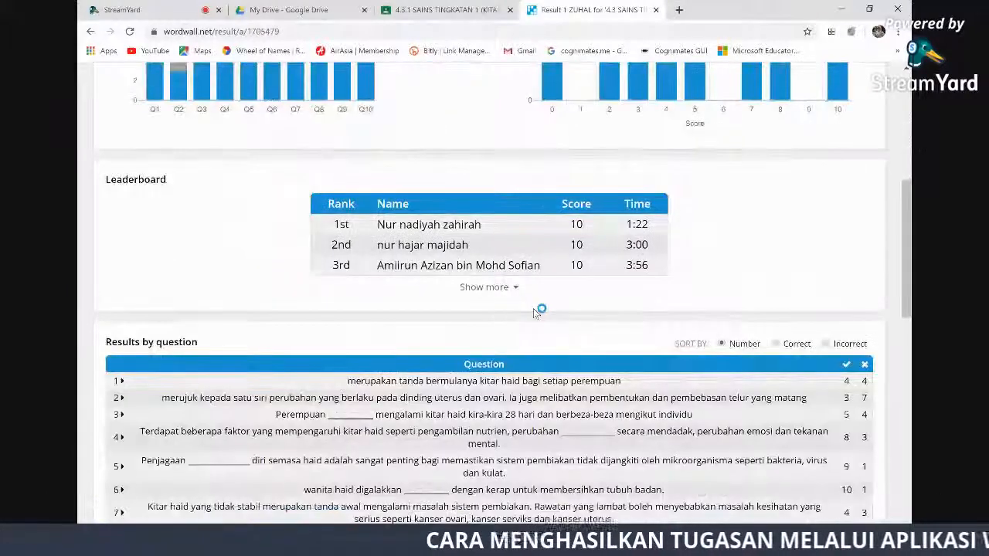
left_click(515, 287)
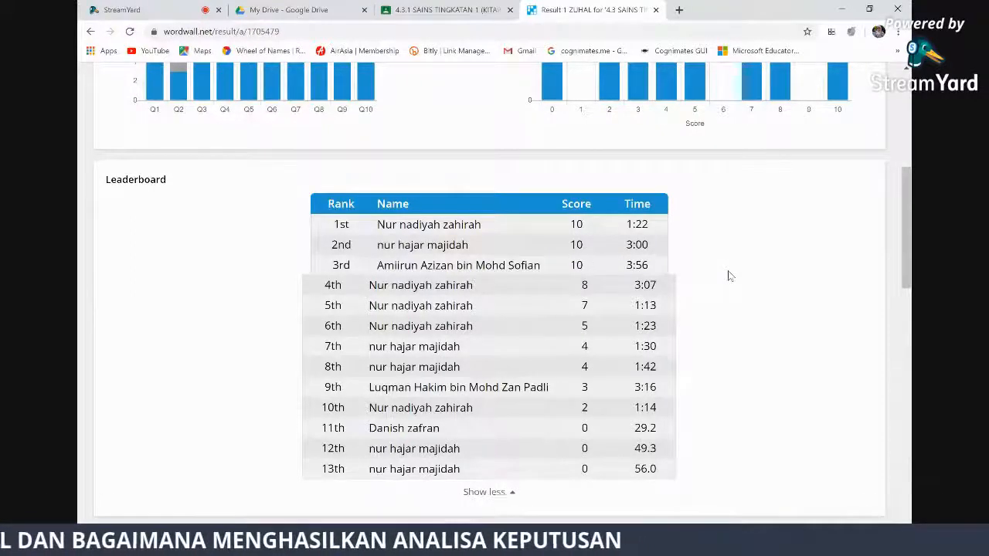
scroll(729, 276, "up", 5)
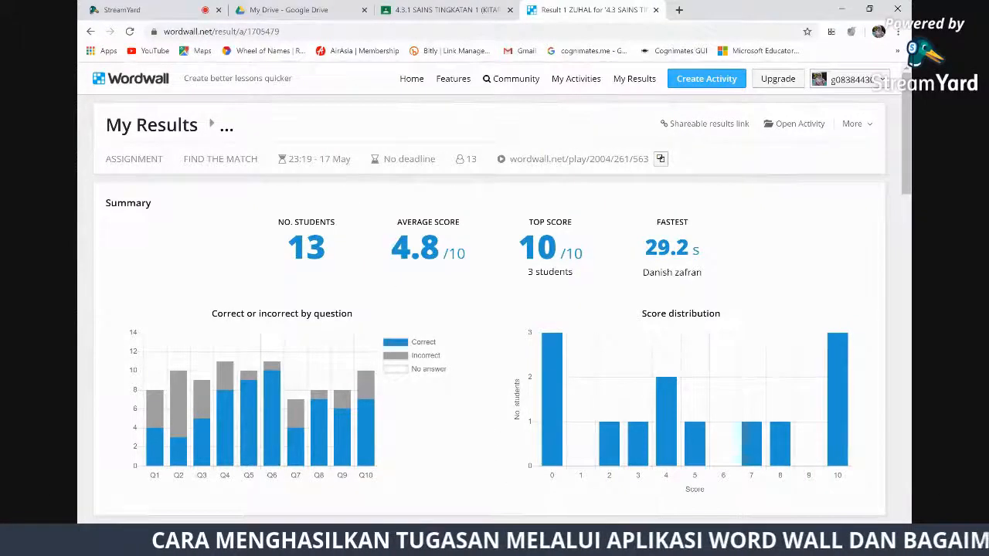
left_click(528, 543)
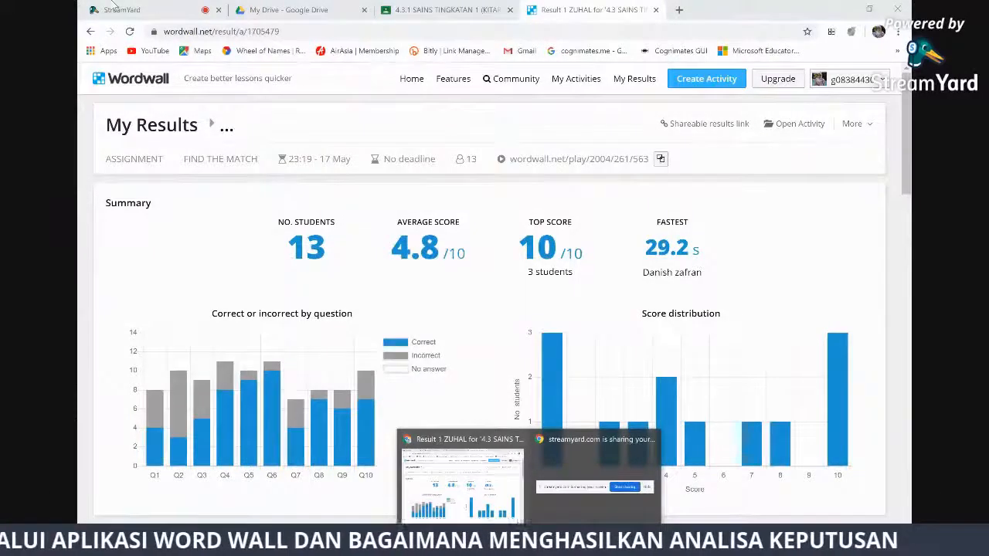
Return to the StreamYard studio and choose End Broadcast to raise its confirmation
left_click(133, 15)
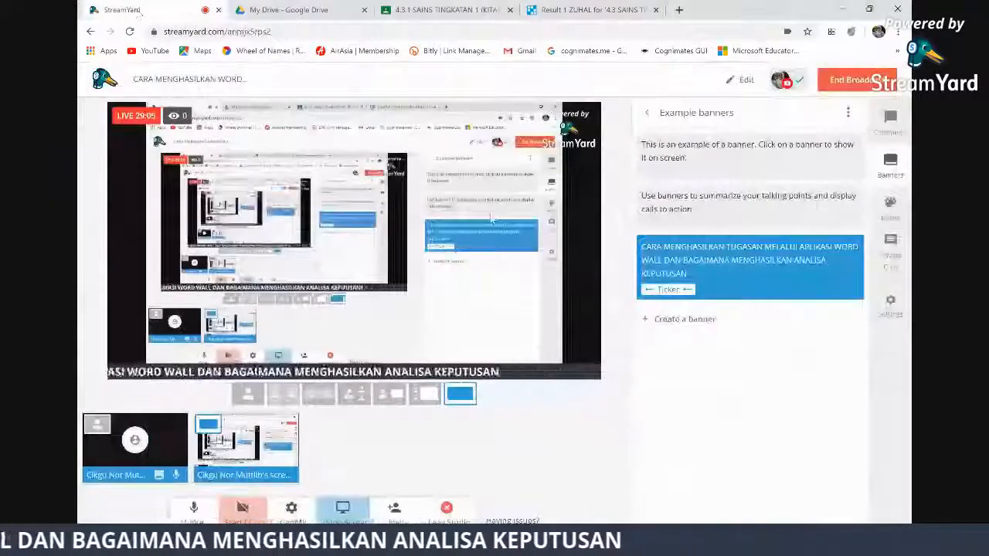
left_click(856, 82)
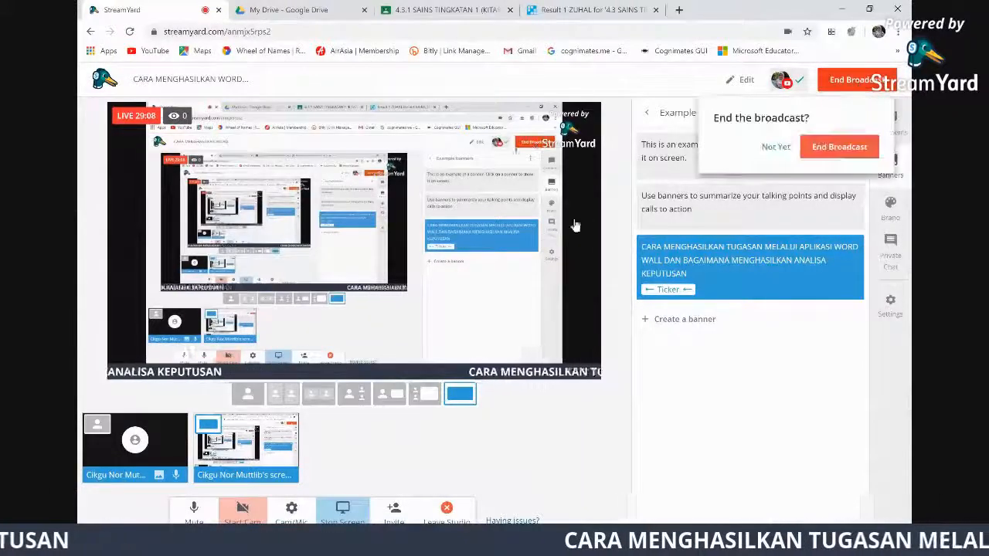